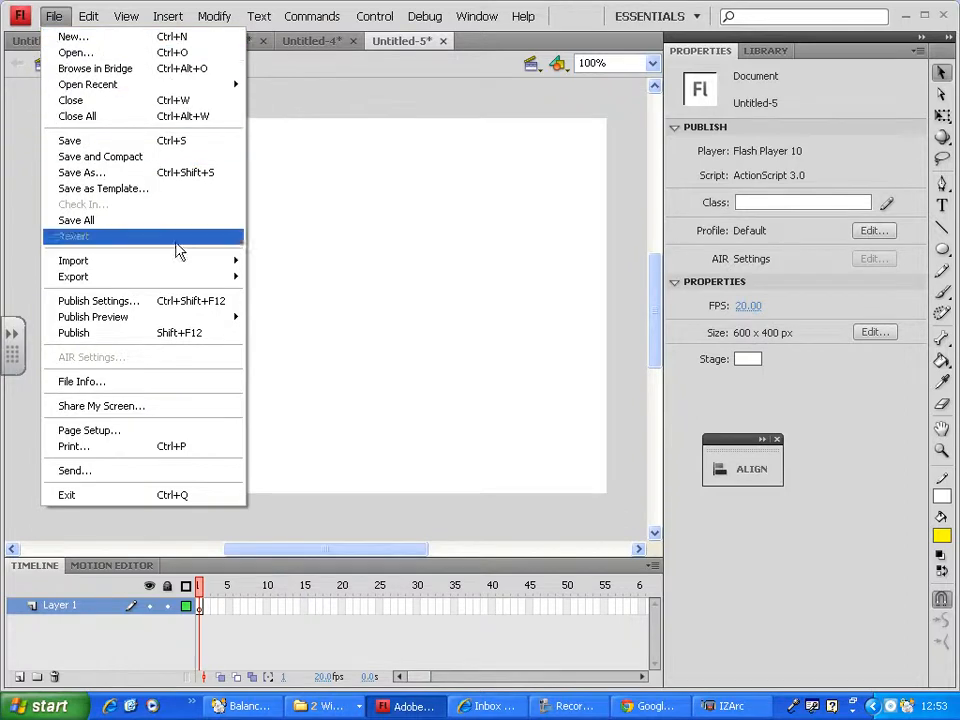
- Import the bugatti picture onto the stage from the Web\1065\Flash folder on the KrStudShare (K:) drive
mouse_move(186, 262)
left_click(310, 261)
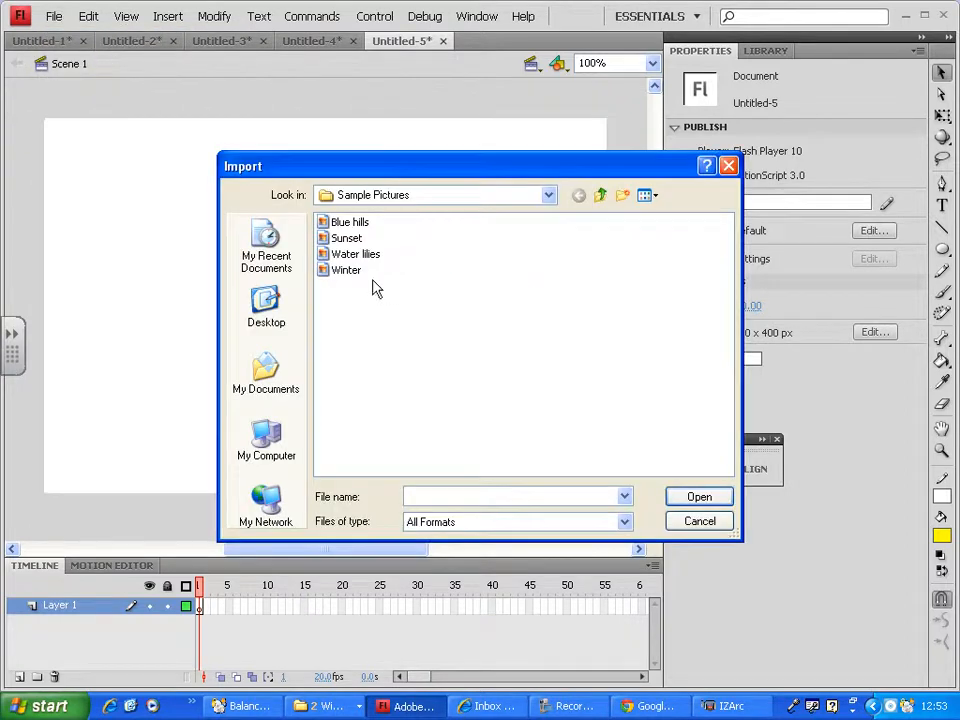
left_click(521, 197)
left_click(457, 408)
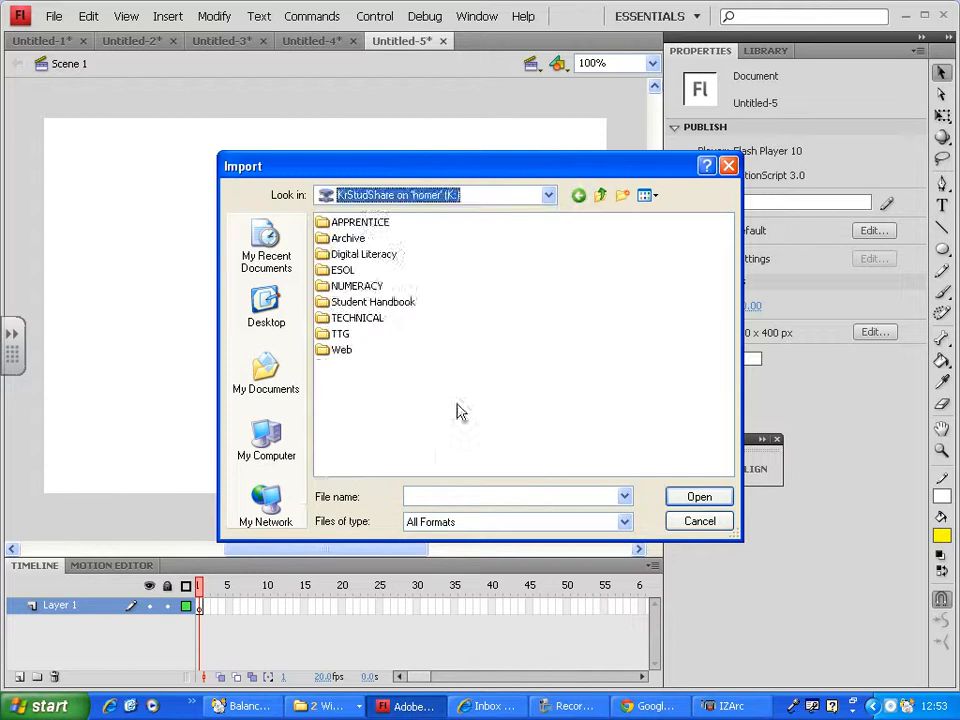
double_click(334, 353)
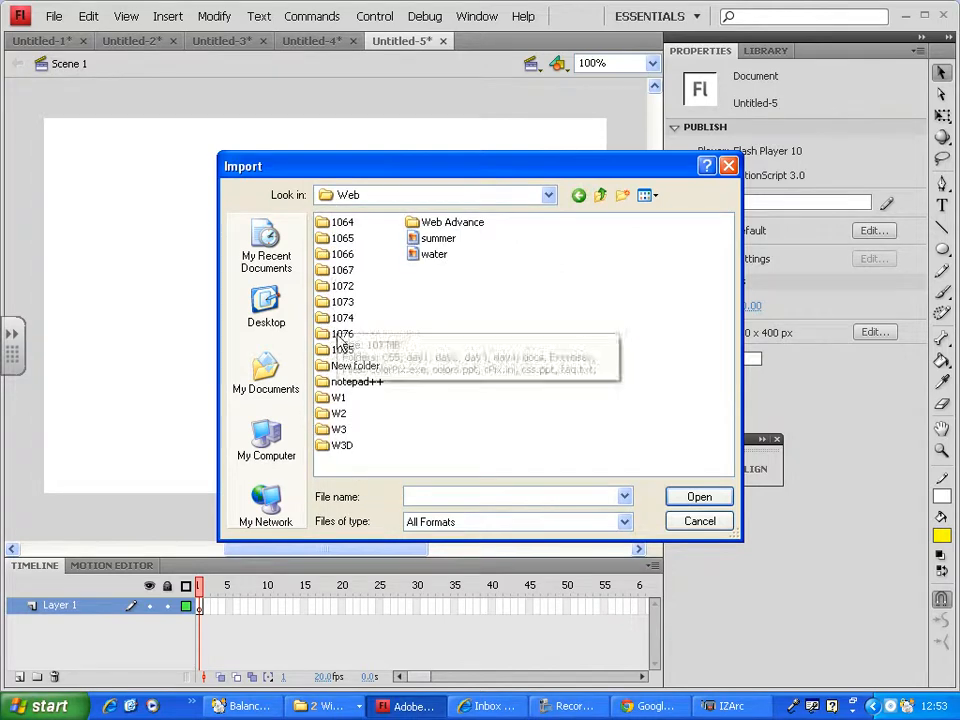
double_click(322, 240)
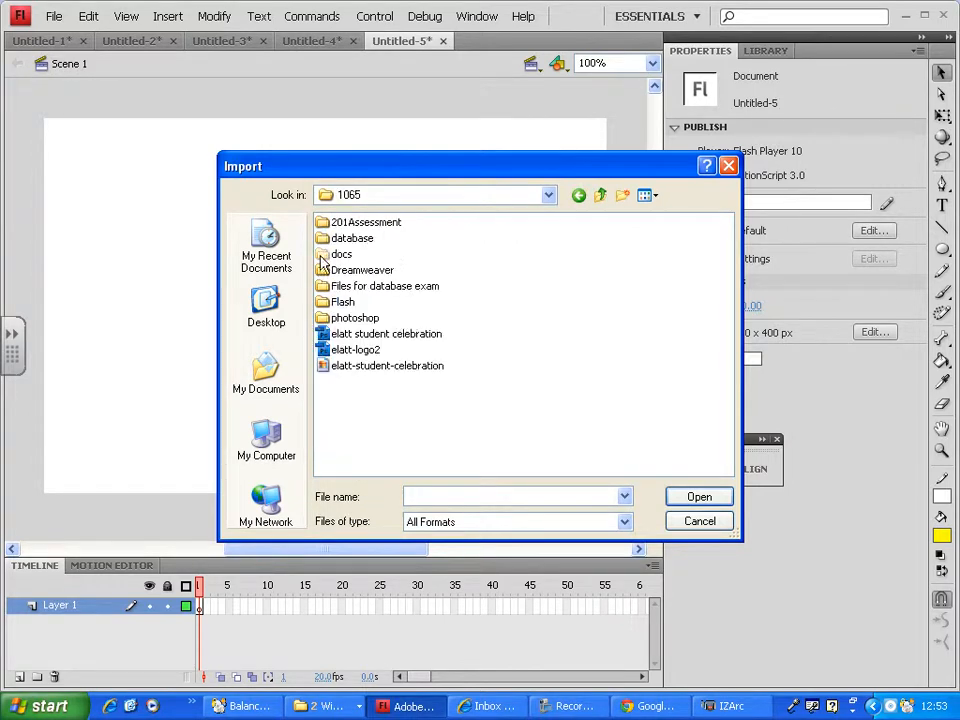
double_click(337, 304)
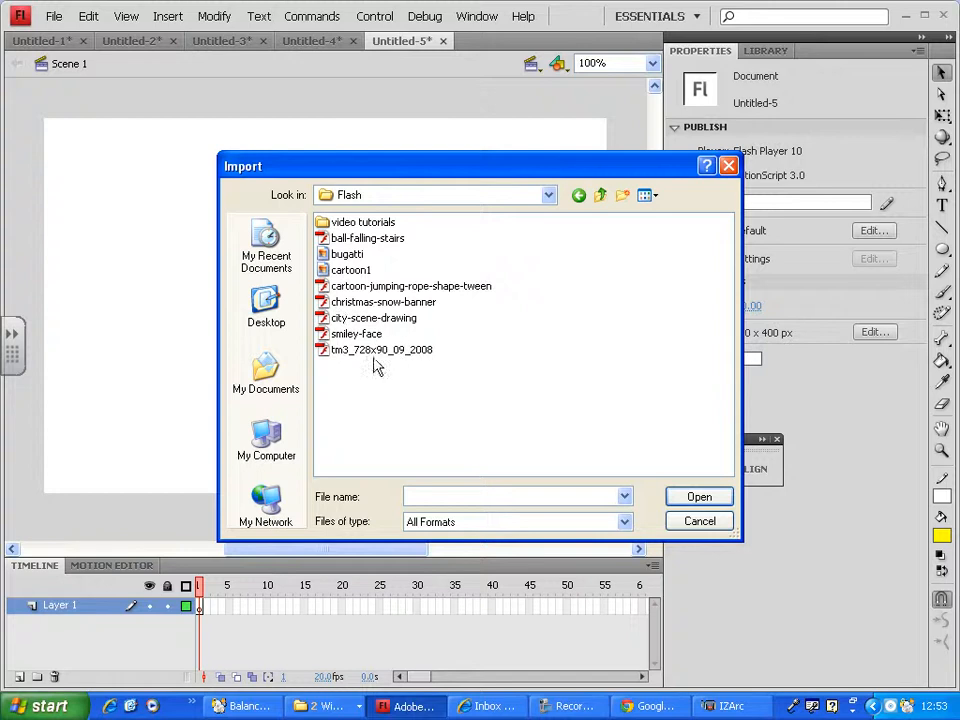
left_click(345, 351)
double_click(348, 255)
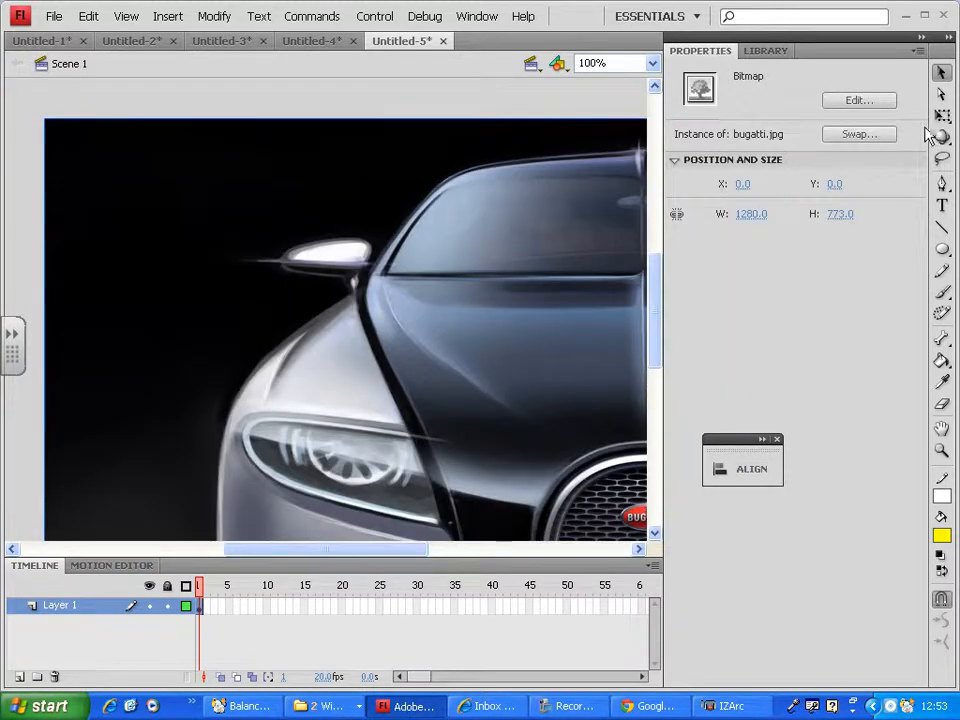
- Centre the imported car picture horizontally and vertically on the stage
key("ctrl+k")
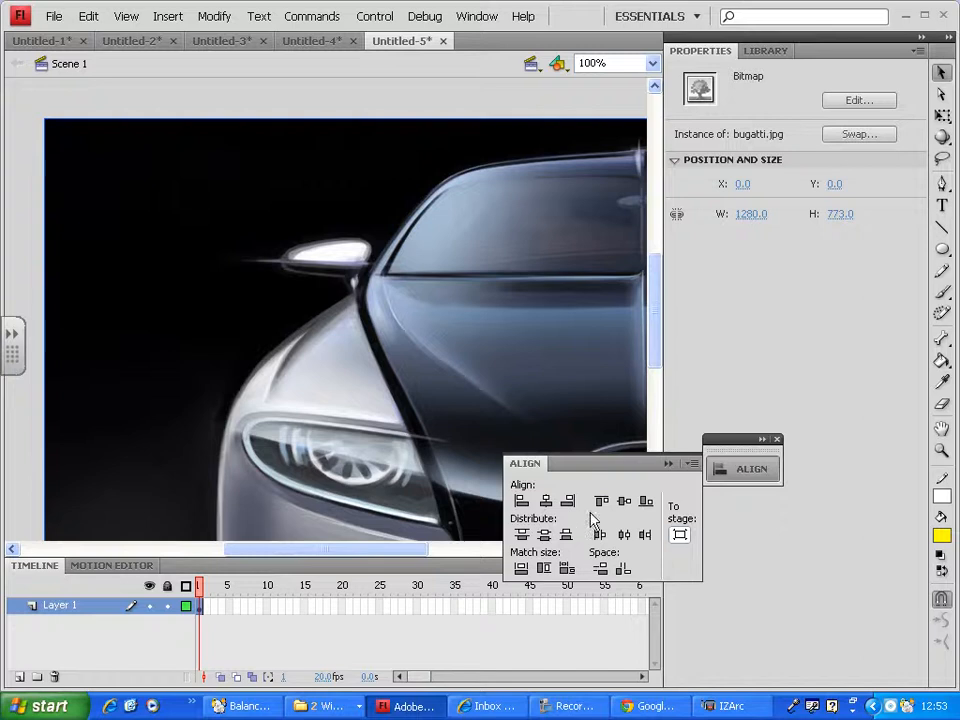
left_click(545, 500)
left_click(624, 500)
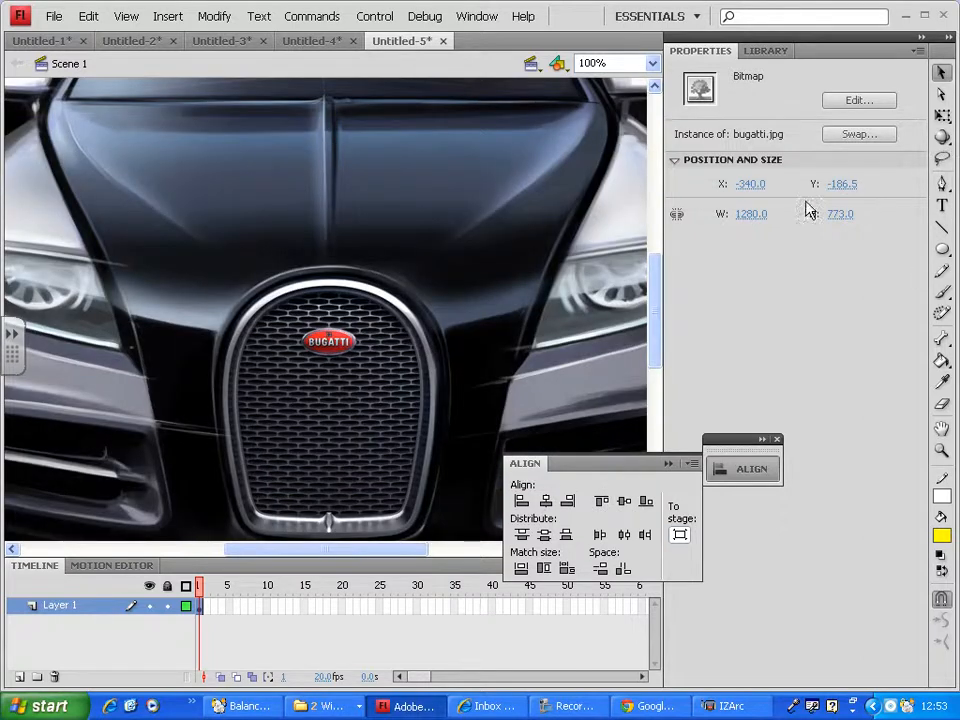
- Scale the car picture down proportionally about its centre to about 578 x 349 px so it fits inside the stage
key("ctrl+minus")
key("ctrl+minus")
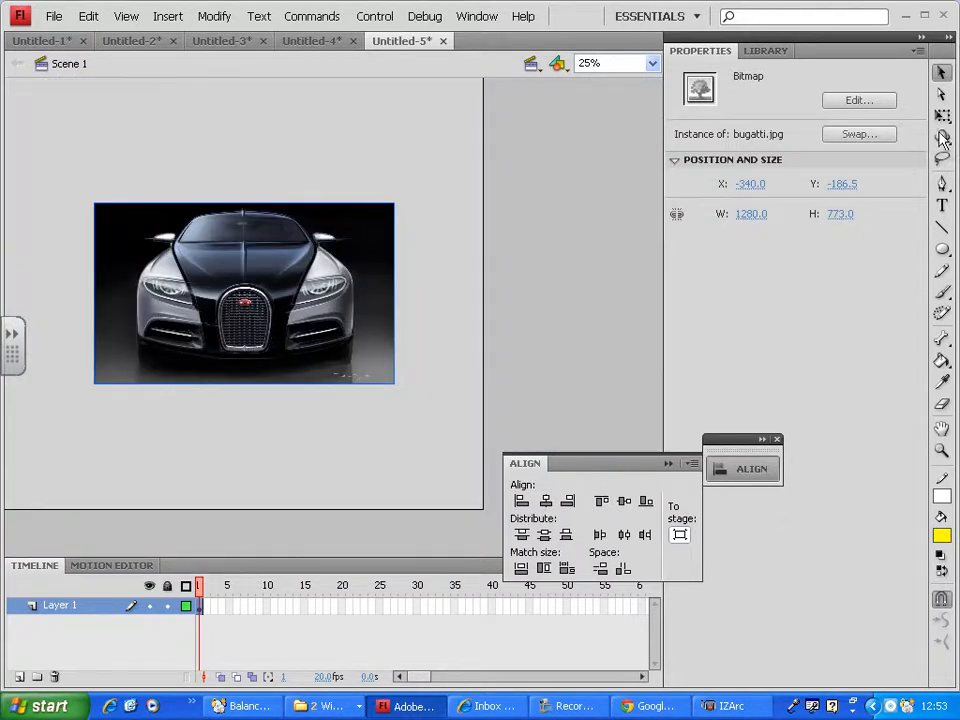
key("ctrl+k")
key("q")
left_click_drag(394, 383, 324, 333)
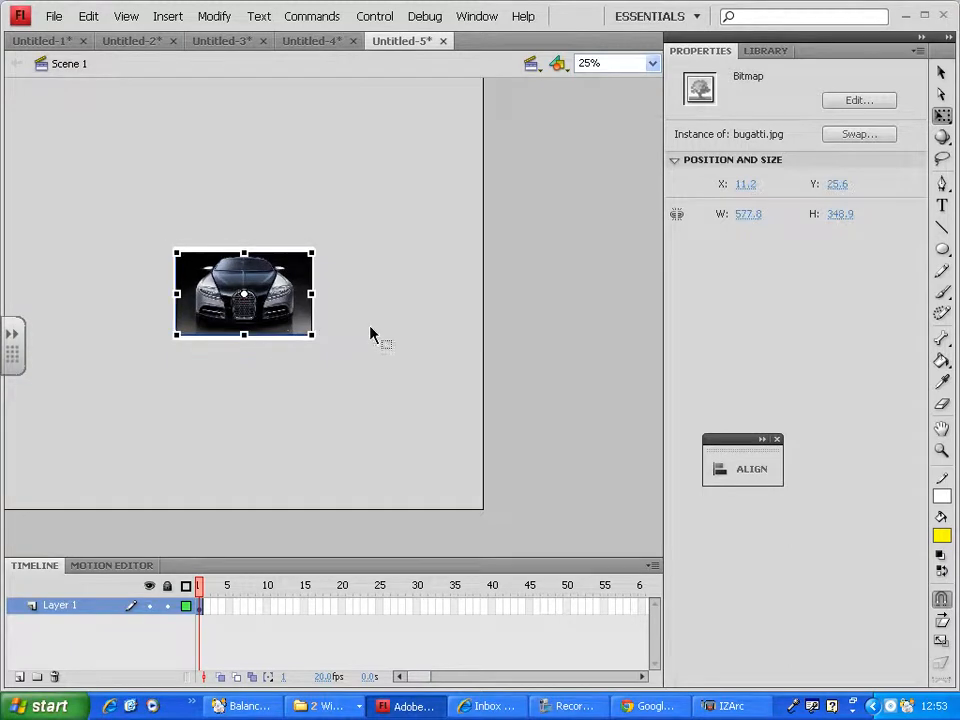
key("v")
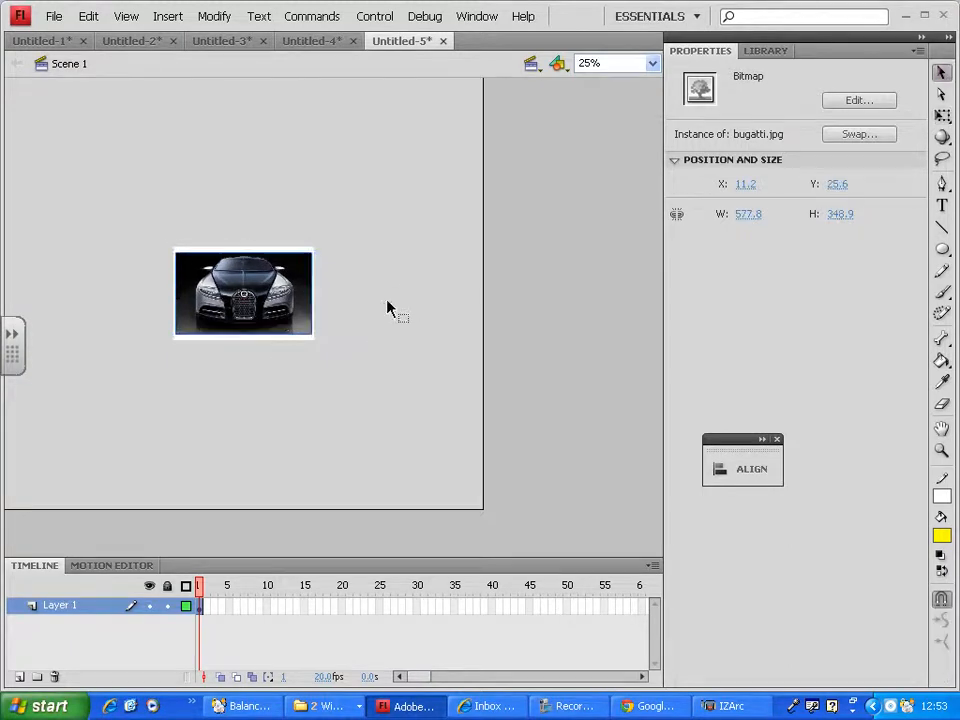
key("ctrl+=")
key("ctrl+=")
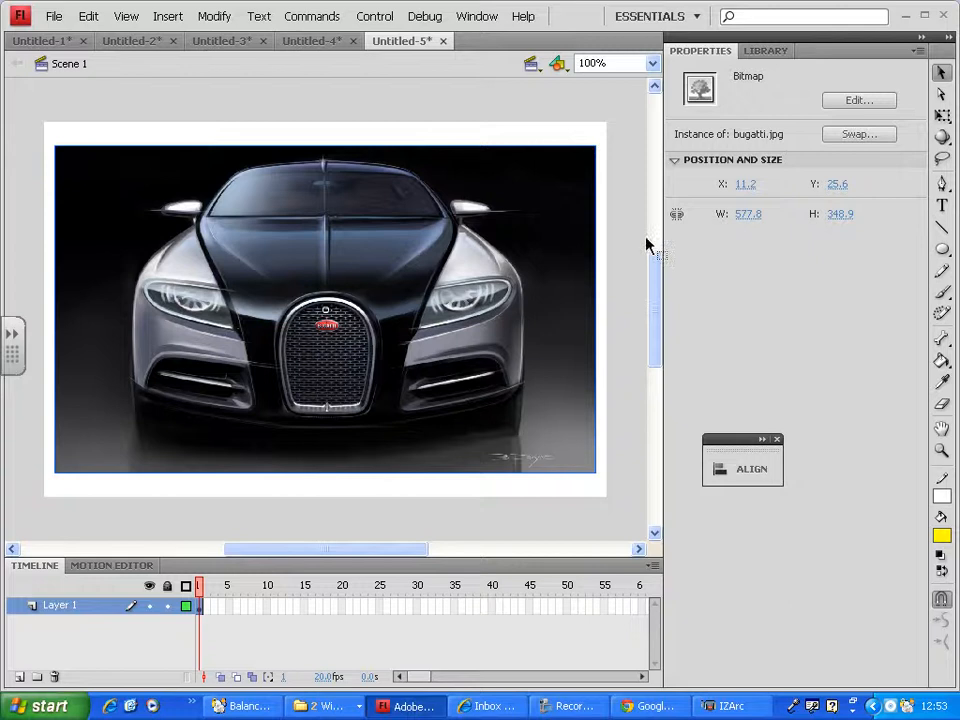
left_click(620, 275)
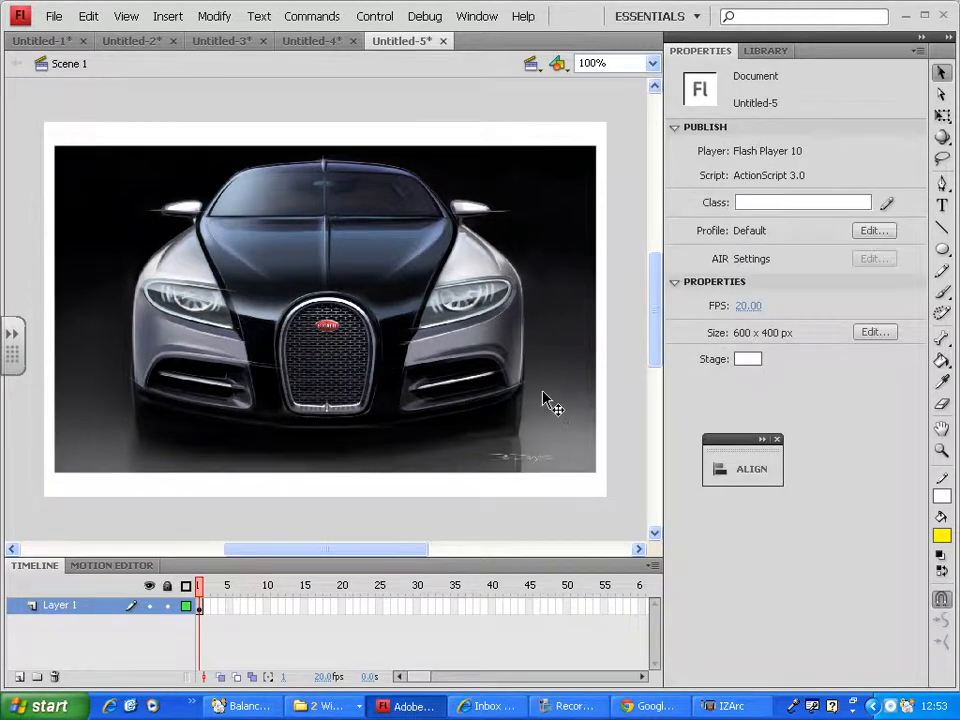
- Test the movie, mark the car's windscreen with temporary ink, and close the ink layer and the preview
key("ctrl+Return")
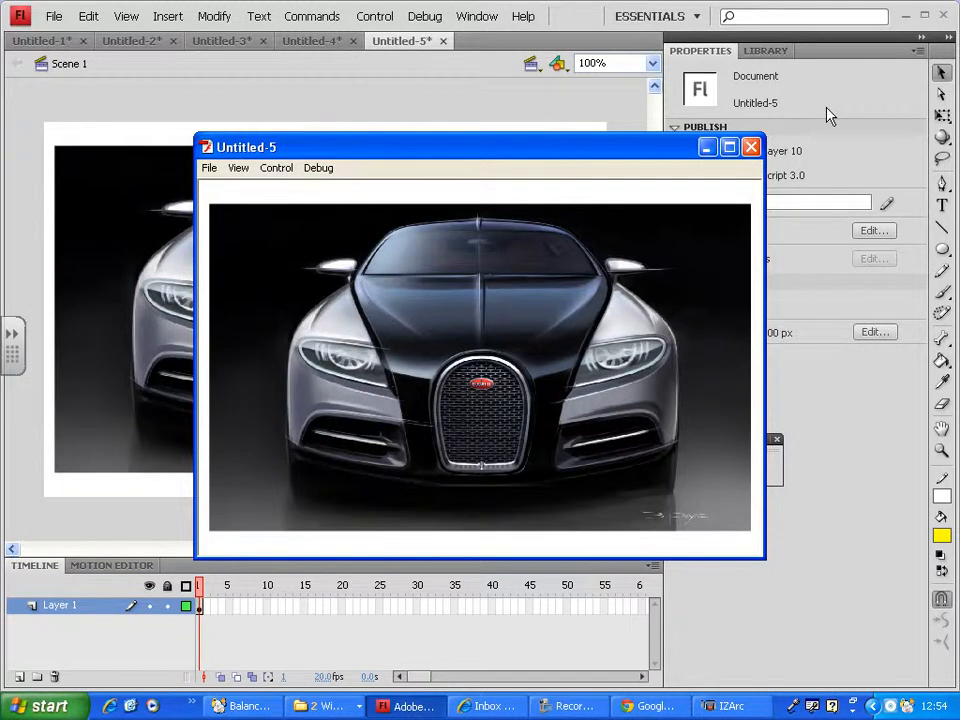
mouse_move(375, 266)
left_mouse_down()
mouse_move(407, 238)
mouse_move(364, 274)
mouse_move(594, 272)
mouse_move(572, 240)
mouse_move(408, 233)
mouse_move(398, 243)
left_mouse_up()
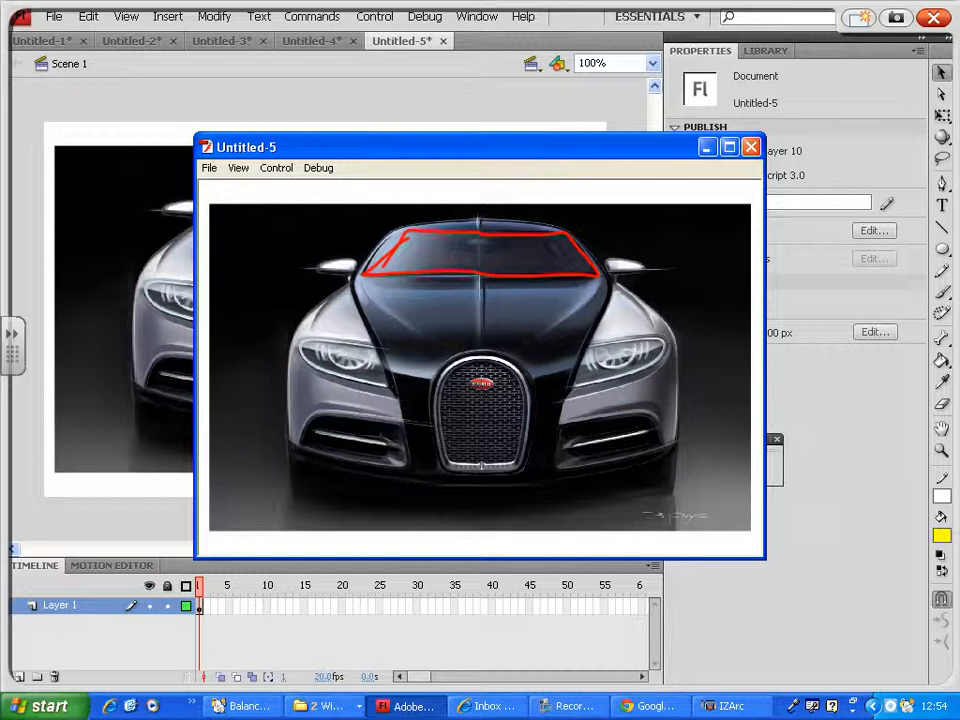
mouse_move(401, 241)
left_mouse_down()
mouse_move(458, 235)
mouse_move(484, 256)
mouse_move(529, 247)
mouse_move(581, 262)
left_mouse_up()
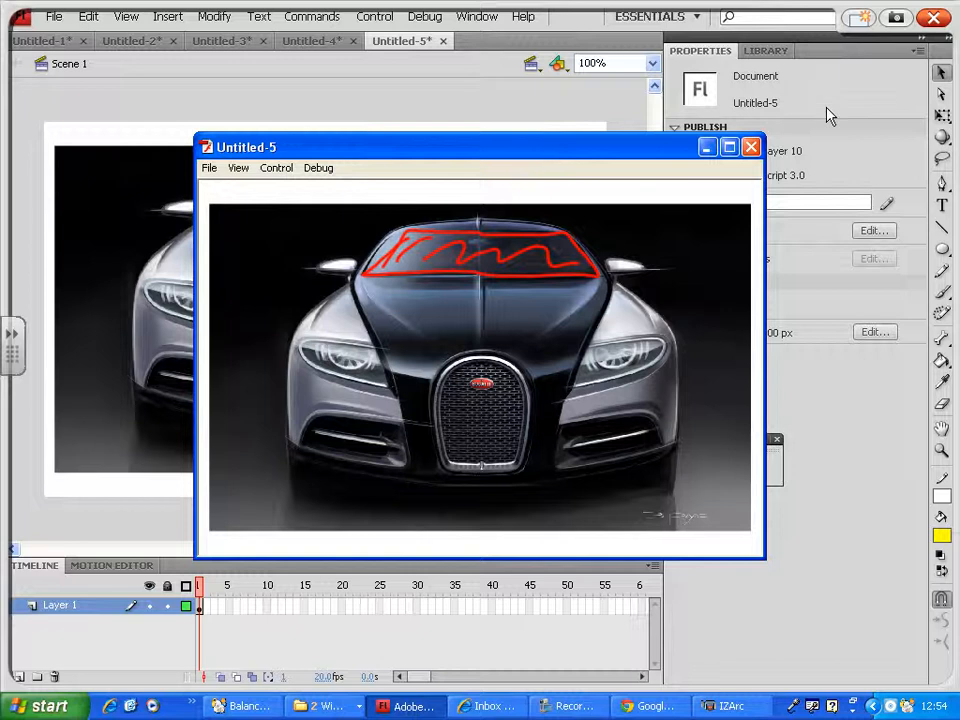
left_click(754, 150)
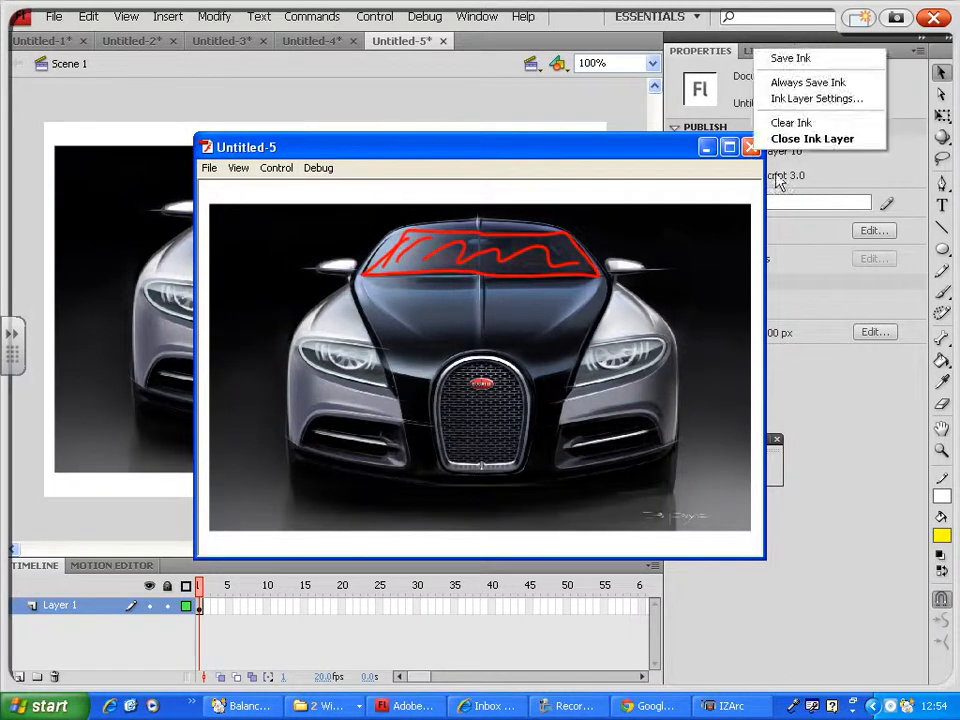
left_click(935, 18)
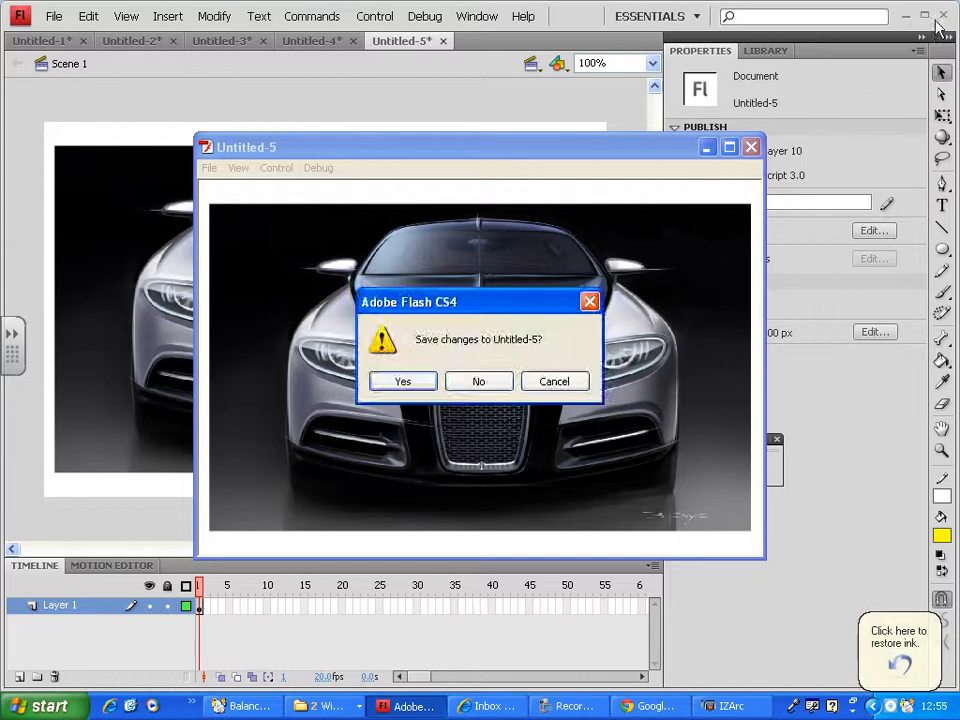
left_click(478, 381)
left_click(751, 147)
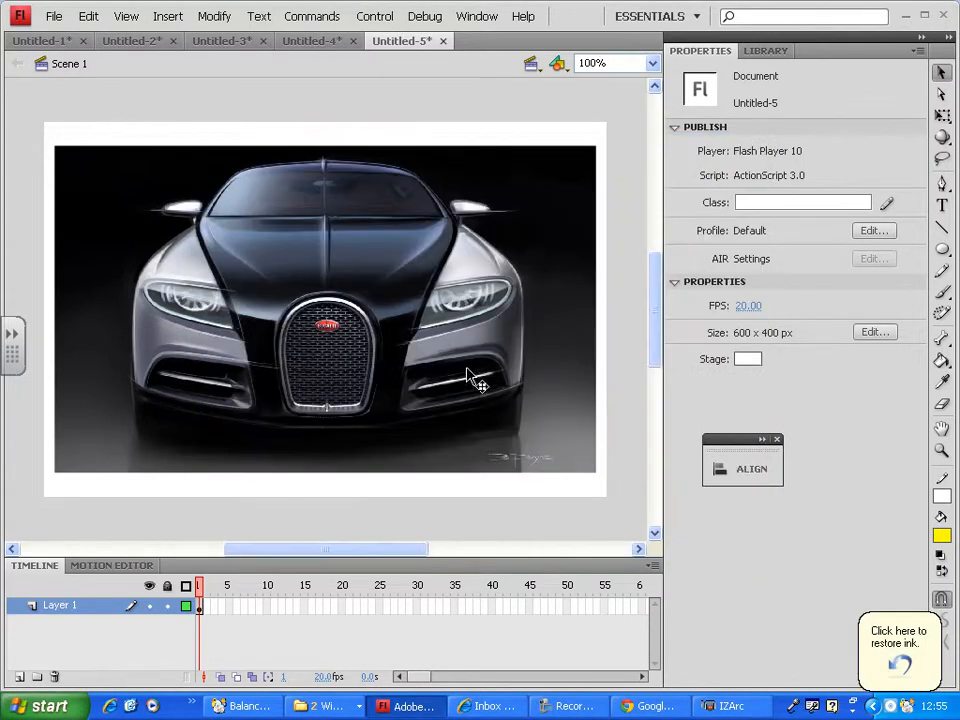
- Rename Layer 1 as "car" and lock it
double_click(60, 605)
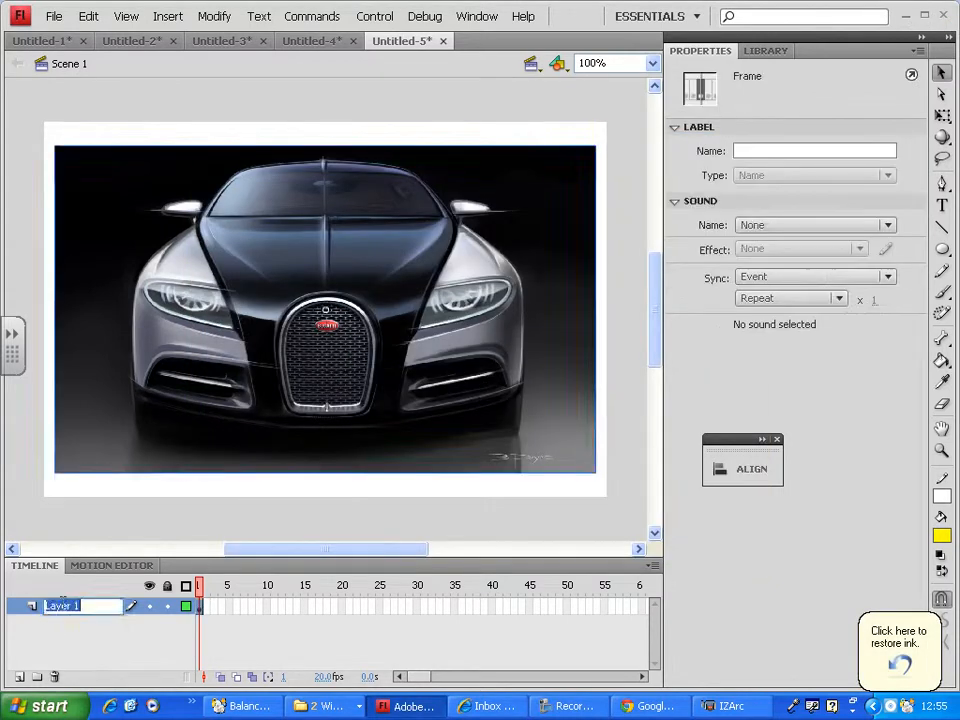
type("car")
key("Return")
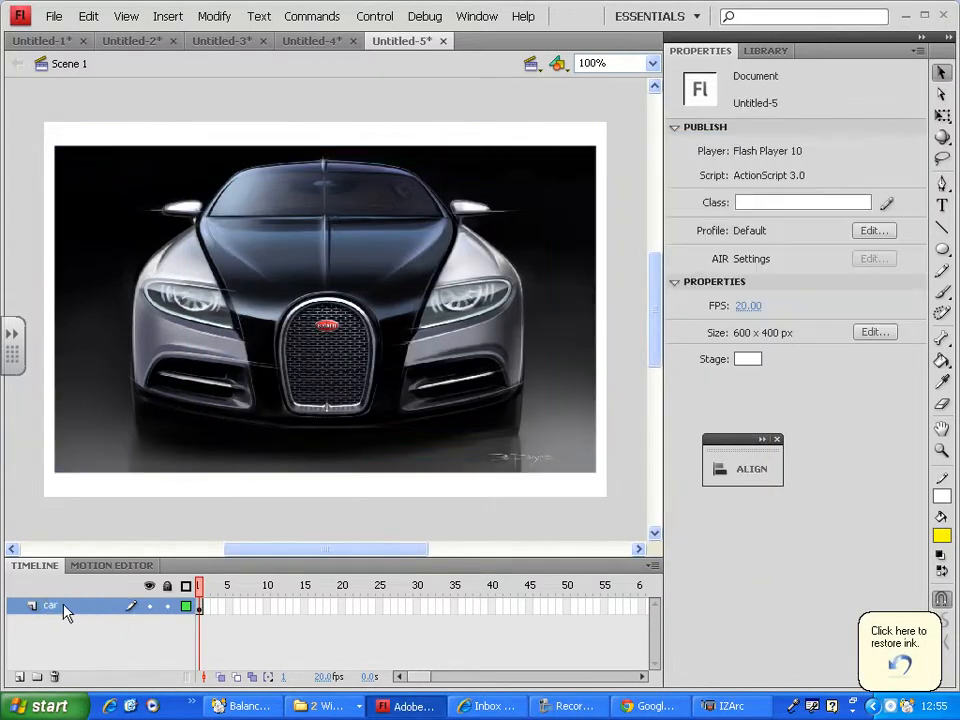
left_click(167, 606)
- Enlarge the timeline area and add a new layer named "shape" above the car layer
left_click_drag(227, 554, 227, 495)
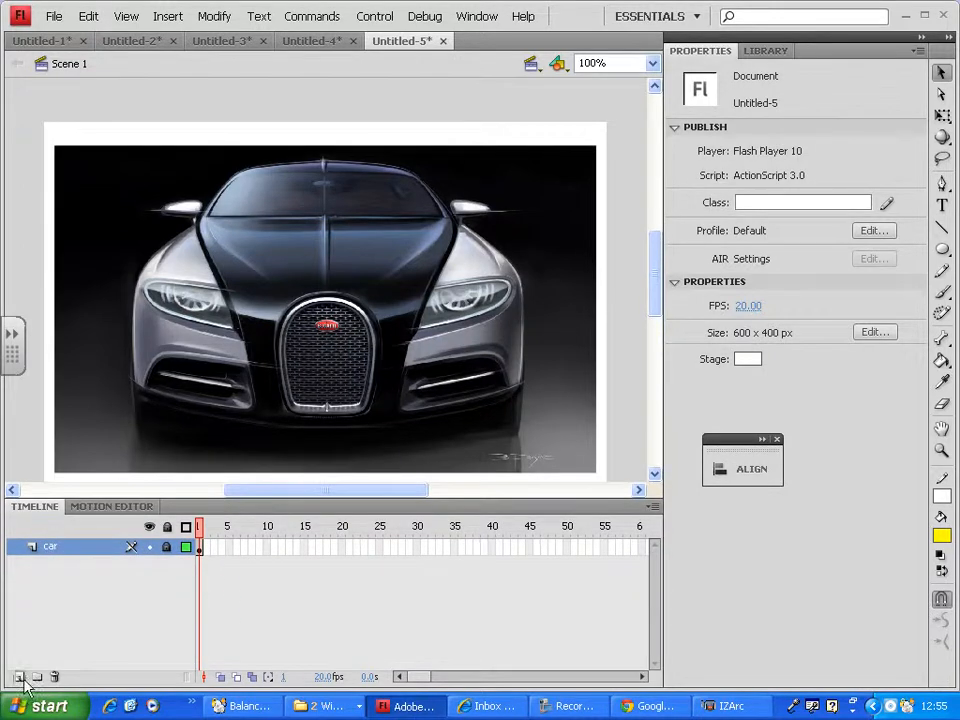
left_click(19, 677)
double_click(55, 547)
type("s")
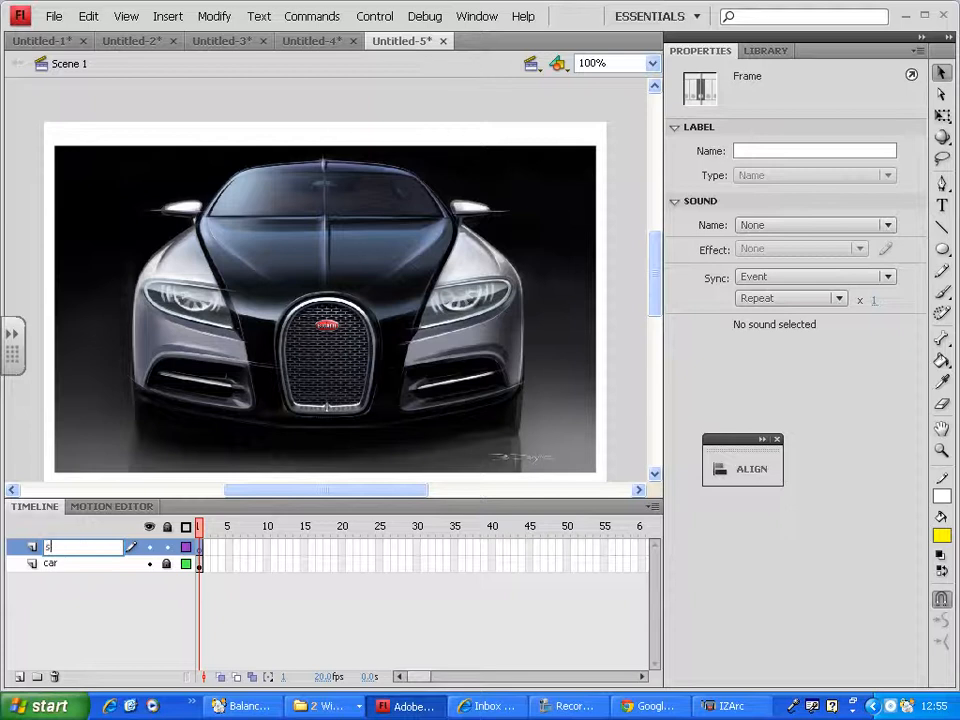
type("hape")
key("Return")
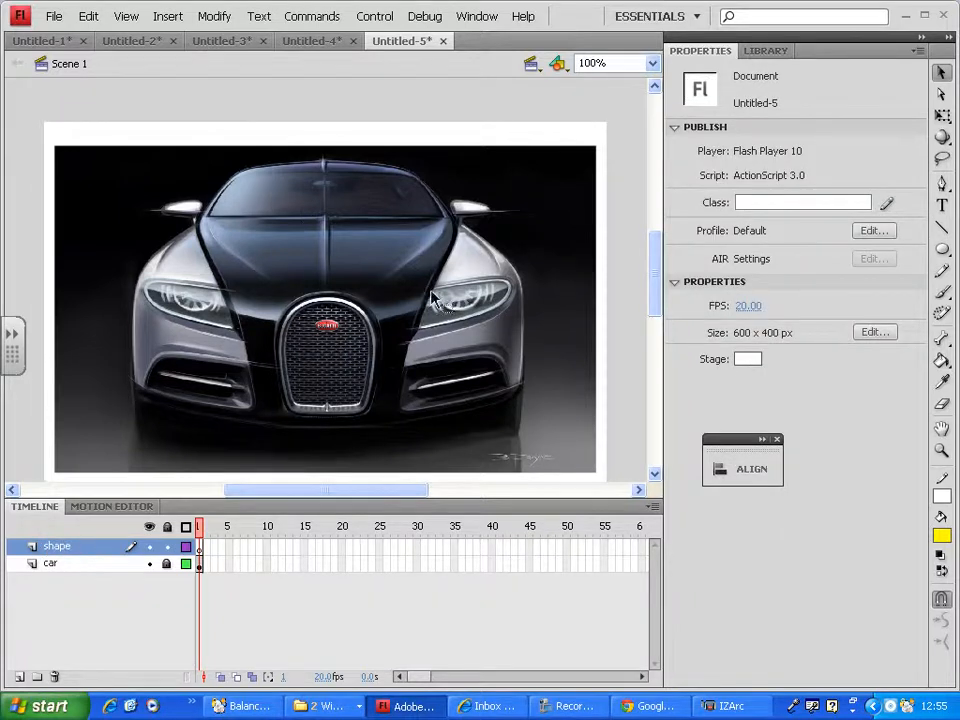
- Outline the car's windscreen on the shape layer with four connected straight lines, using a solid green #00FF00 stroke of 1.00
key("ctrl+=")
key("space")
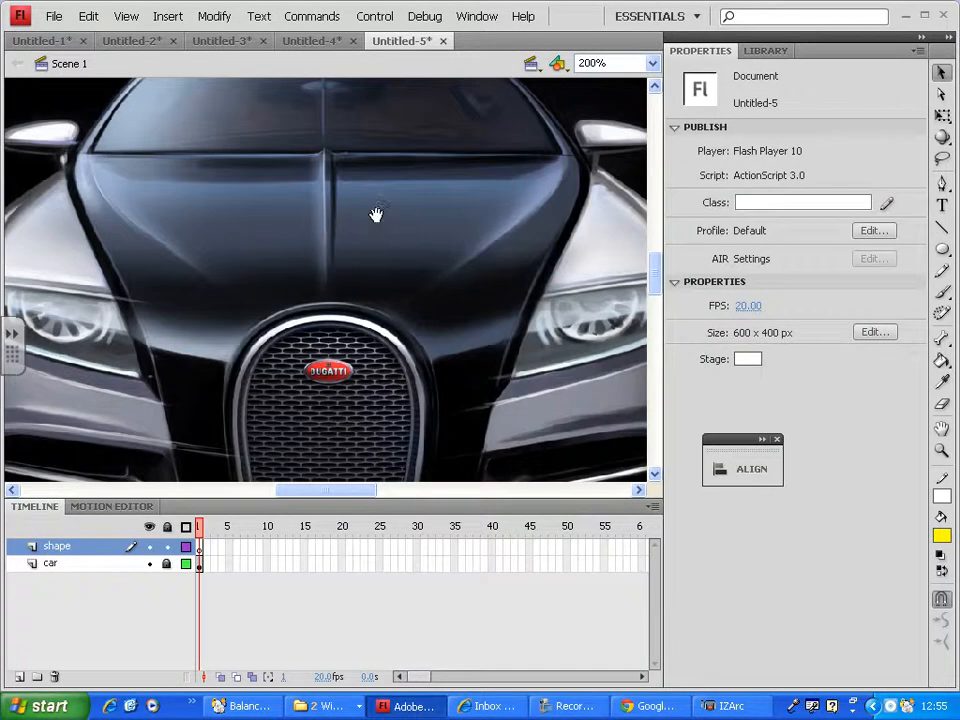
left_click_drag(375, 222, 374, 342)
key("ctrl+=")
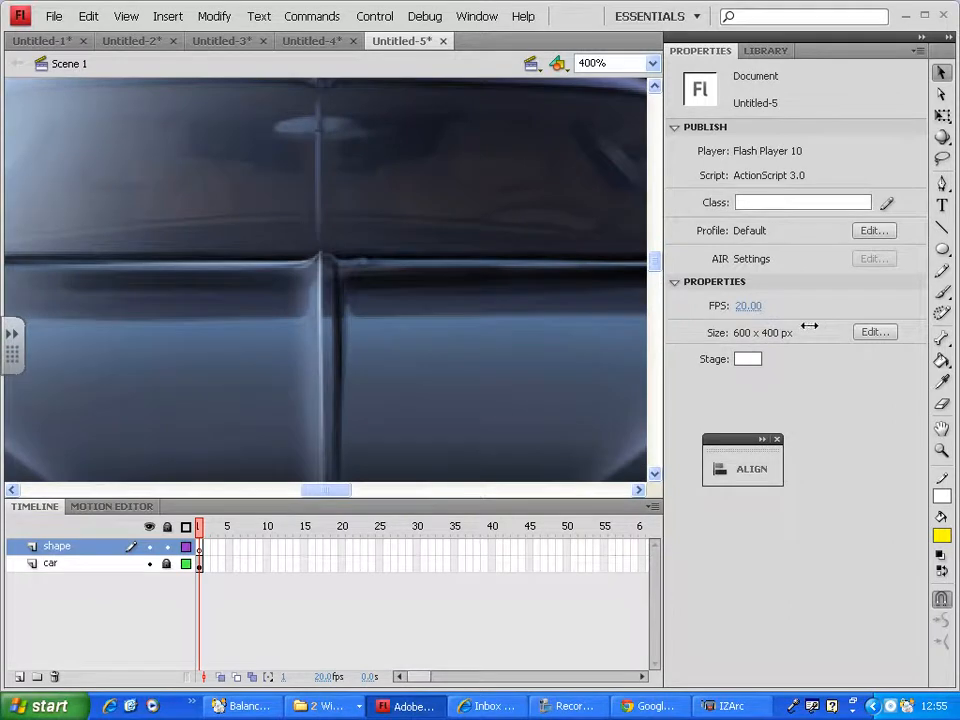
key("ctrl+minus")
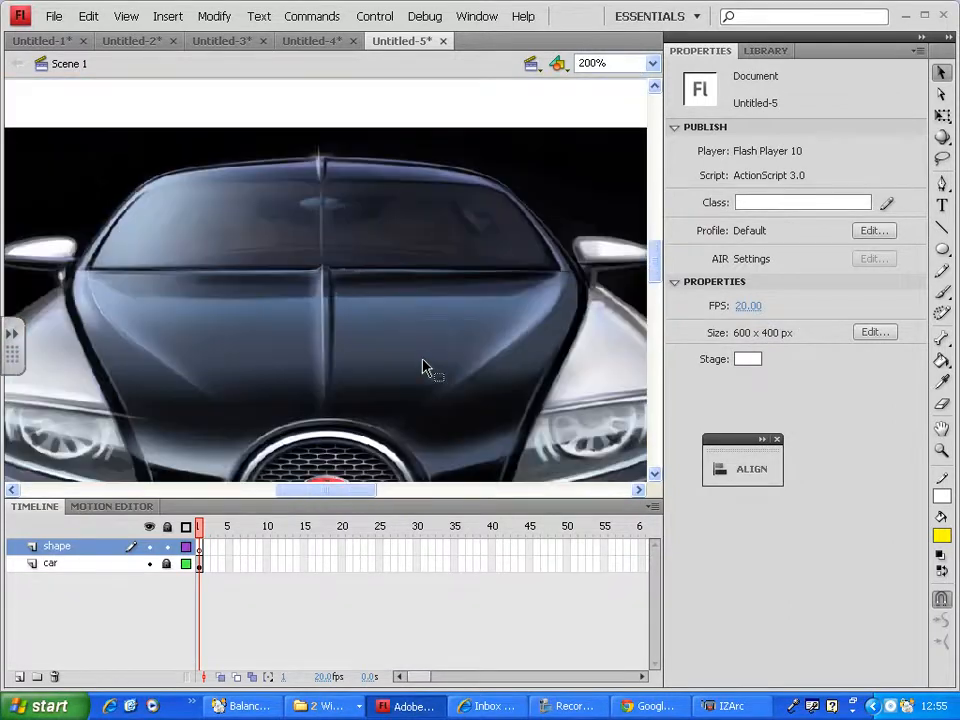
left_click(942, 226)
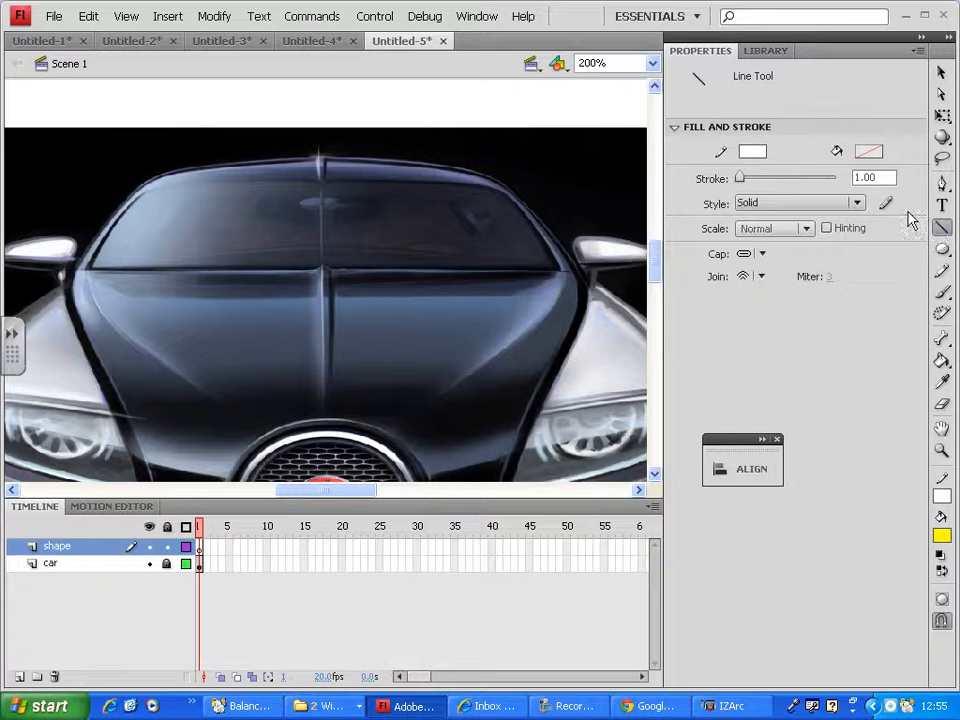
left_click(763, 150)
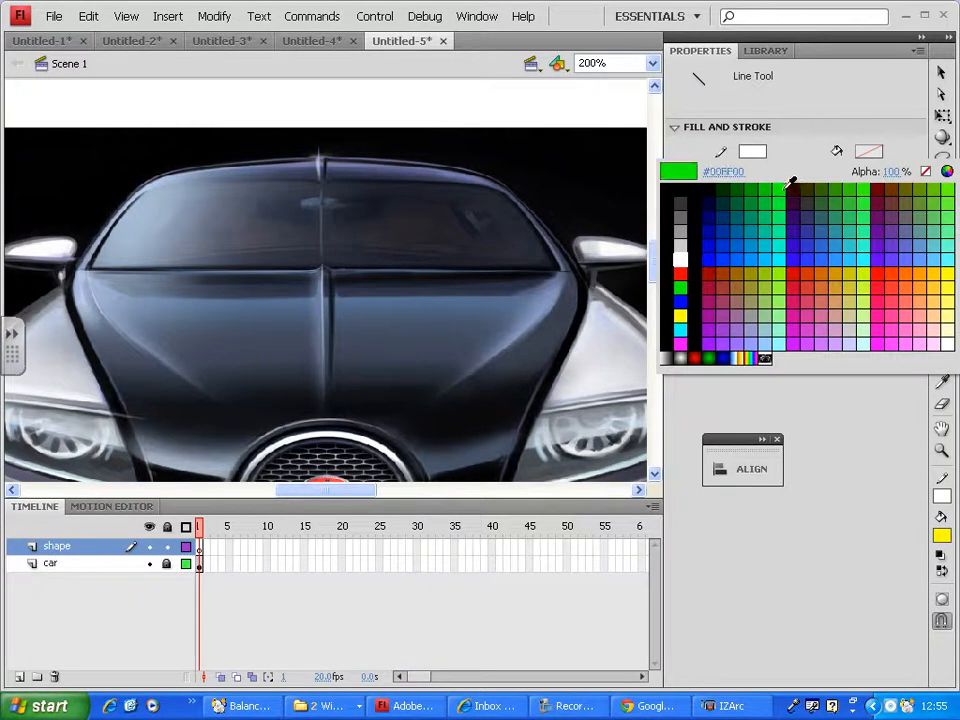
left_click(779, 190)
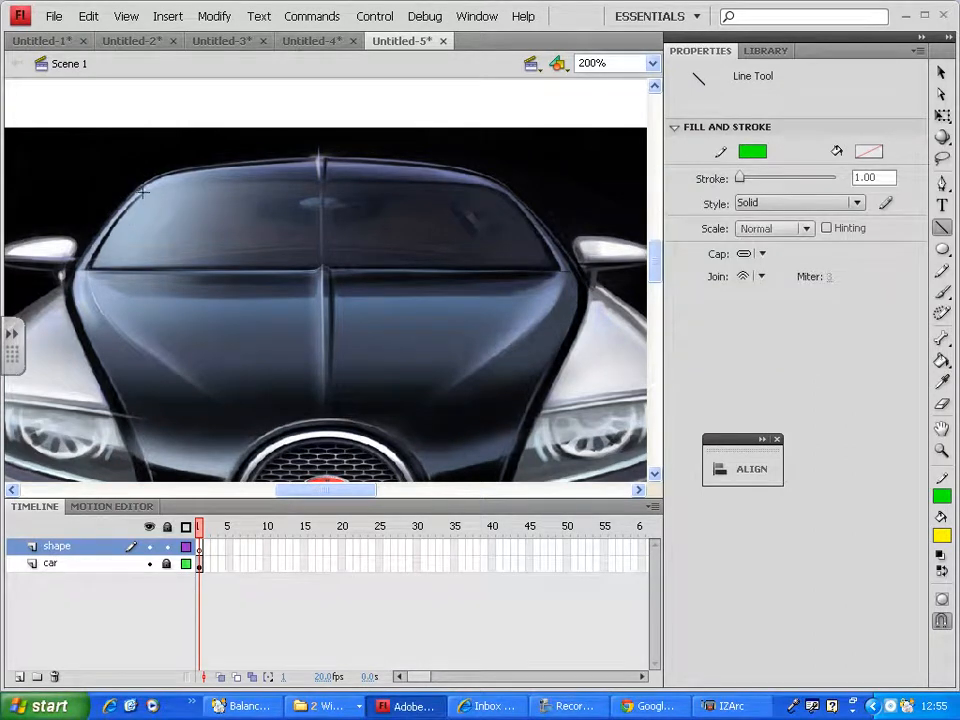
left_click_drag(90, 266, 143, 192)
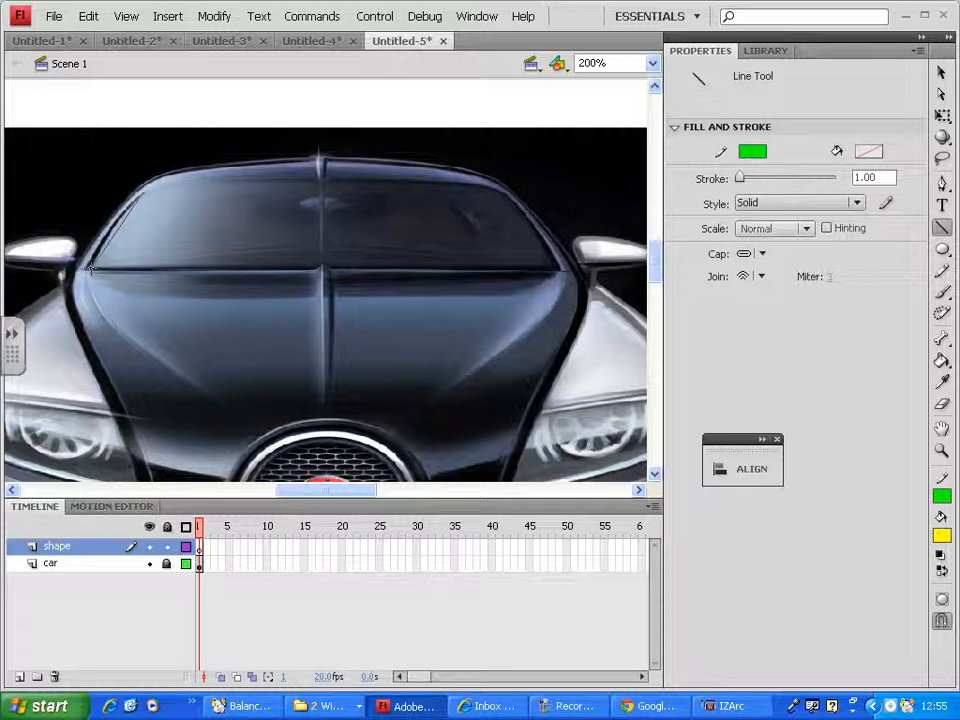
mouse_move(90, 268)
left_mouse_down()
mouse_move(558, 268)
mouse_move(505, 188)
mouse_move(143, 190)
left_mouse_up()
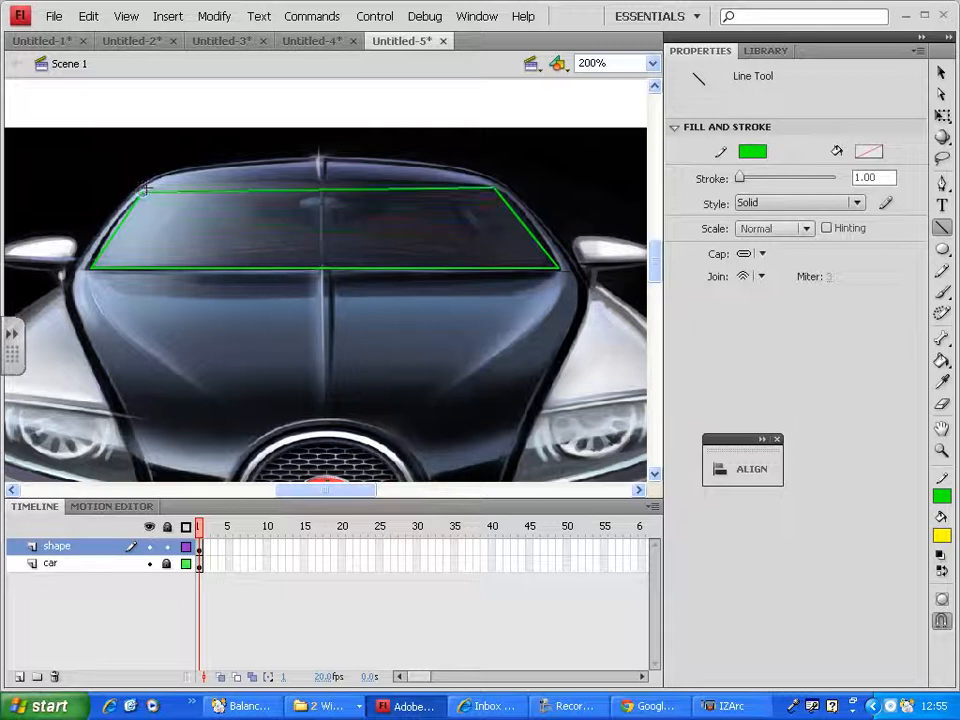
- Bend the upper and both side lines of the green outline outward to follow the windscreen's curved edges
left_click(940, 74)
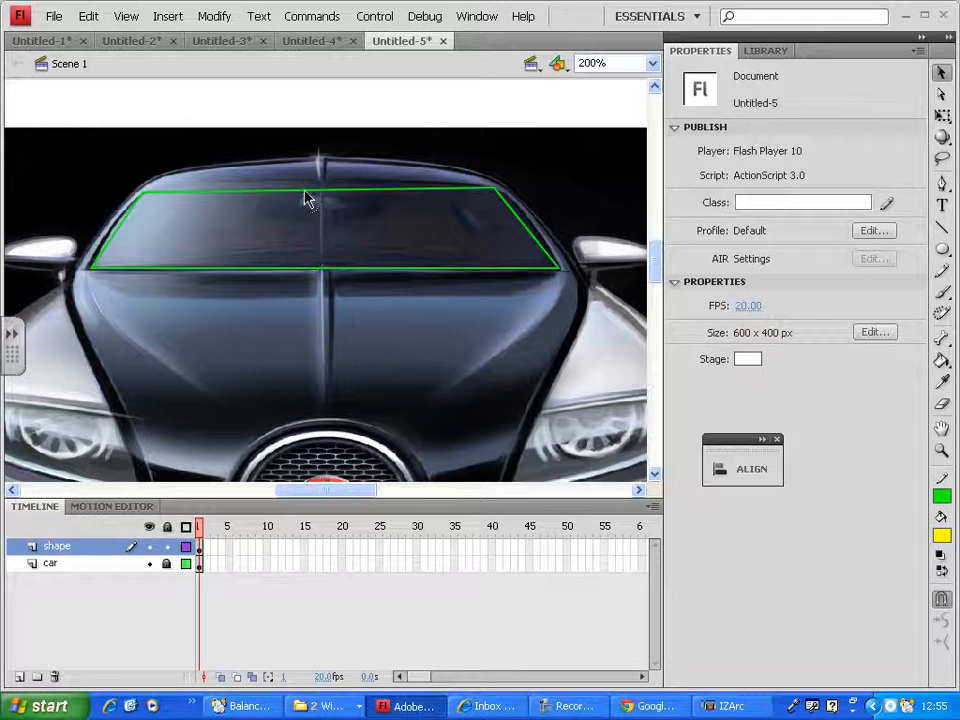
left_click_drag(306, 192, 302, 182)
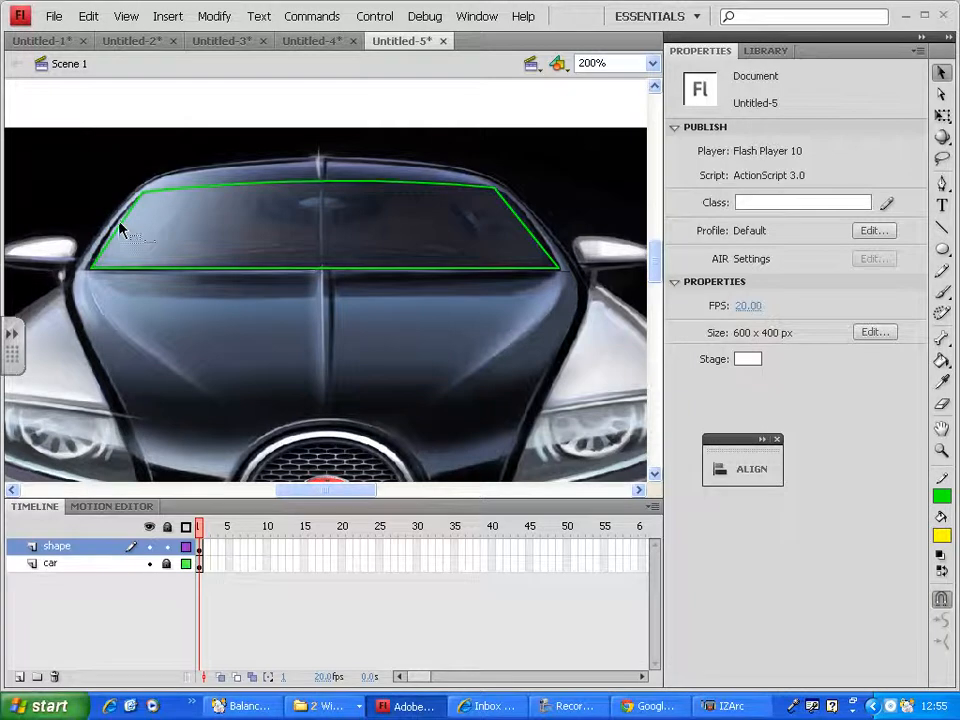
left_click_drag(116, 228, 113, 224)
mouse_move(526, 228)
left_mouse_down()
mouse_move(527, 219)
mouse_move(536, 236)
left_mouse_up()
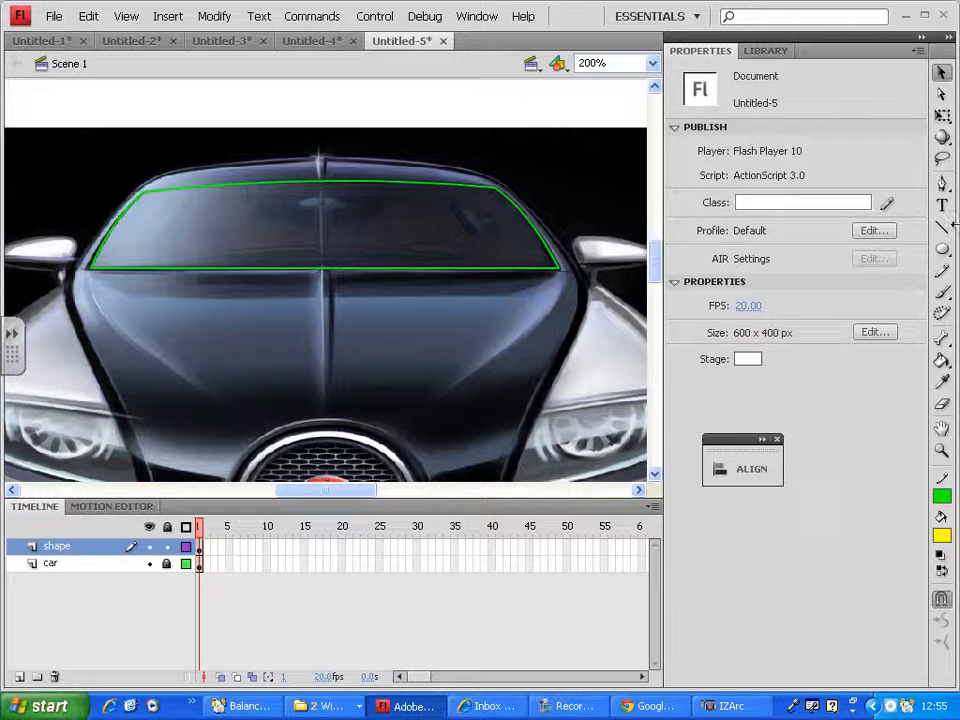
- Fill the outlined windscreen shape on the shape layer with solid green, and return the stage view to 100%
left_click(941, 360)
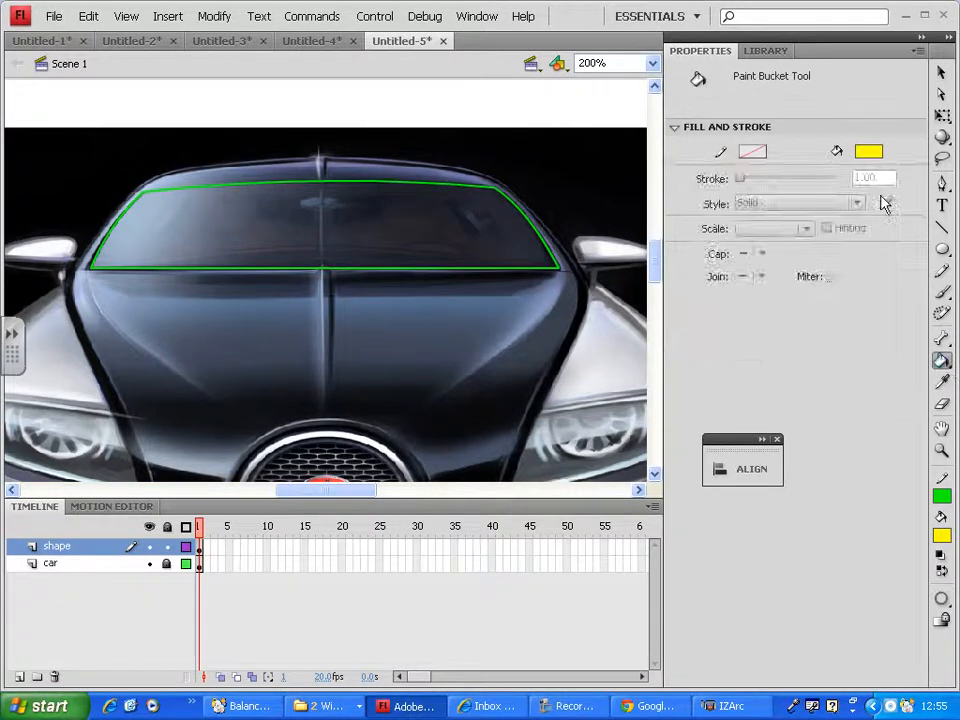
left_click(868, 152)
left_click(872, 187)
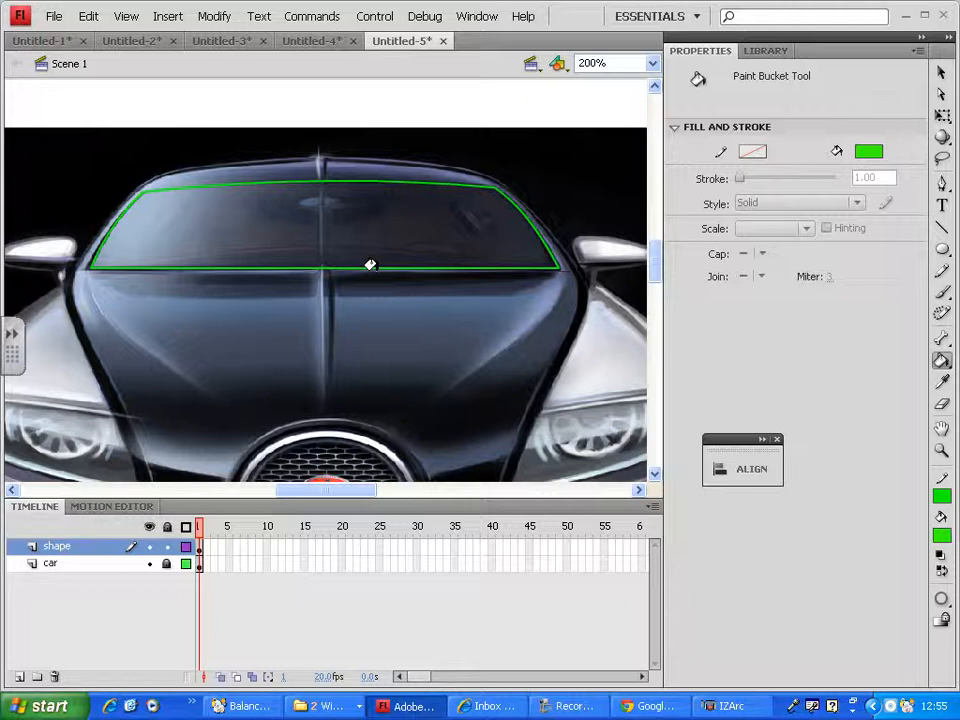
left_click(346, 236)
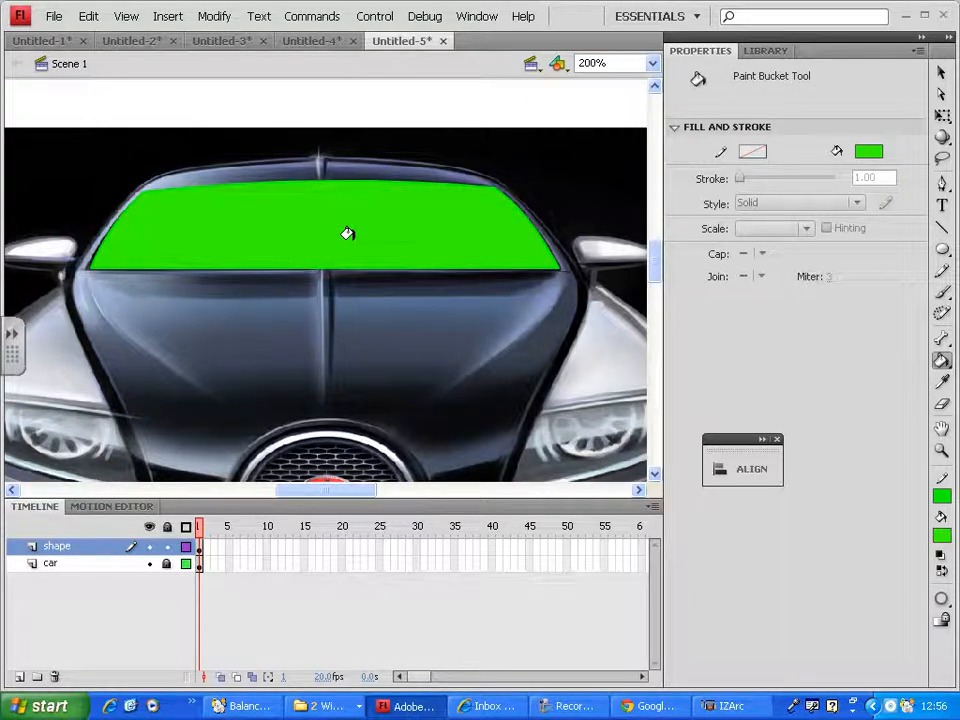
key("ctrl+1")
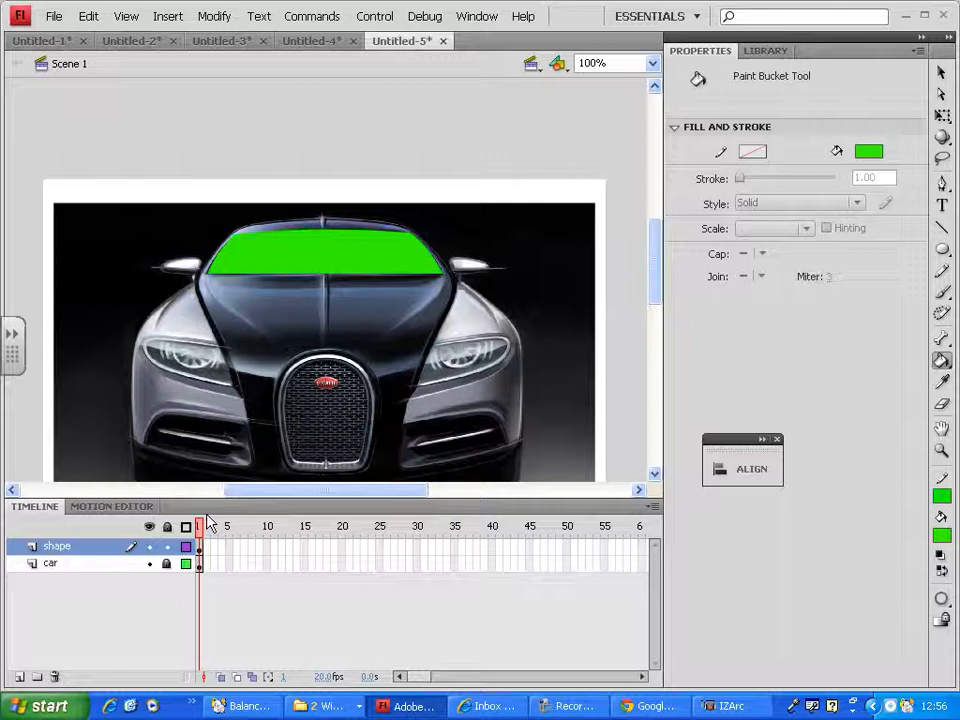
- Add a new layer named "glint" above the shape layer
left_click(18, 678)
double_click(60, 547)
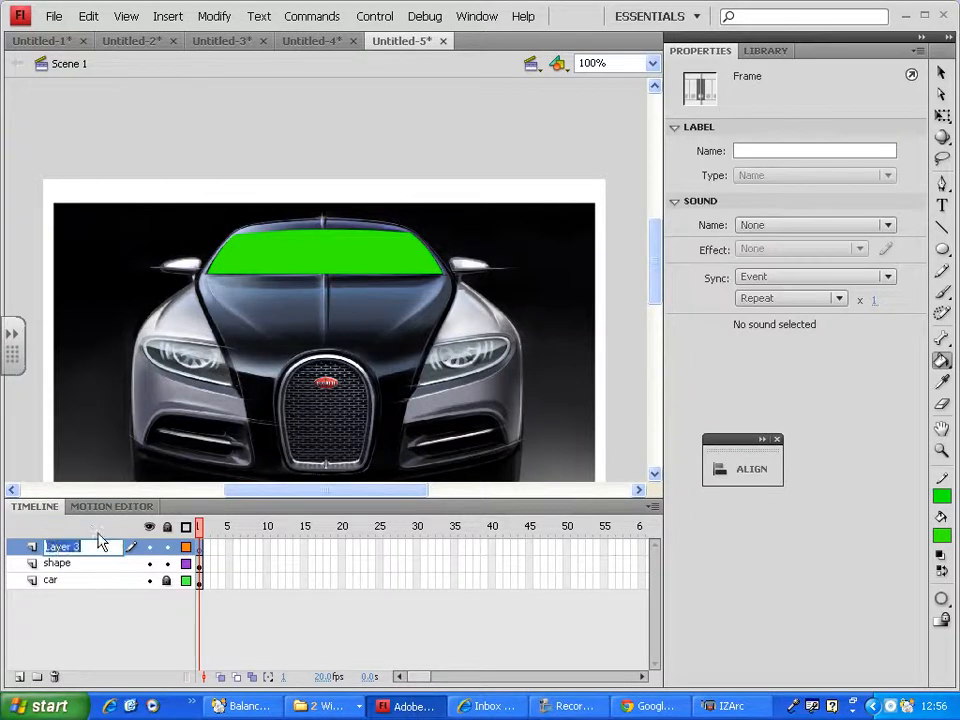
type("glint")
key("Return")
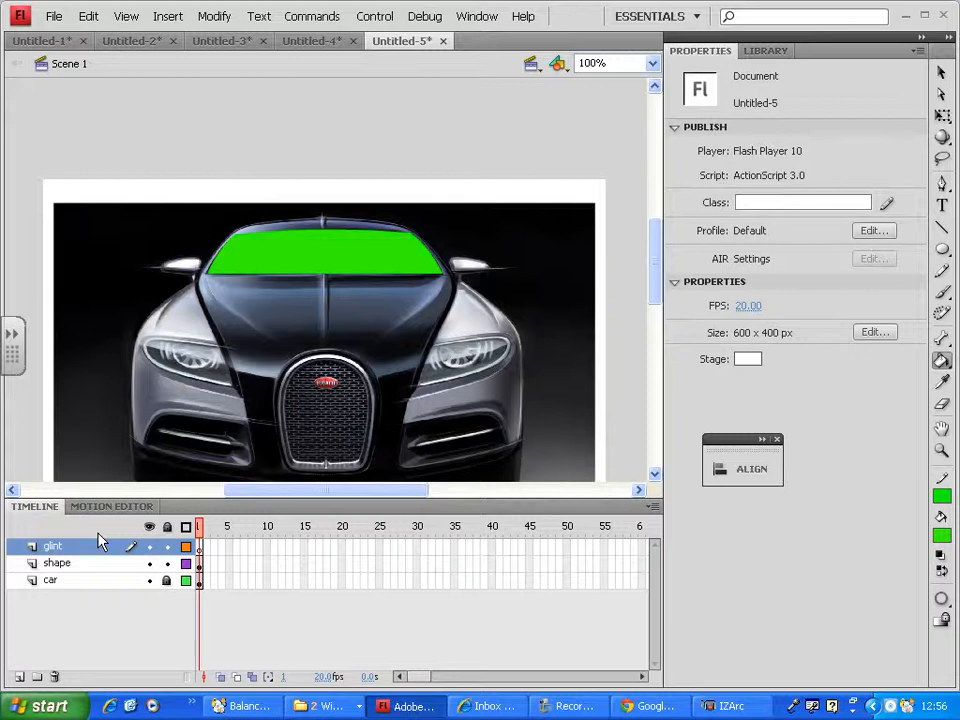
- Draw a tall, narrow rectangle about 23 x 156 px beside the car on the glint layer, with no stroke and a white-to-black linear gradient fill
left_click(942, 252)
left_click(820, 252)
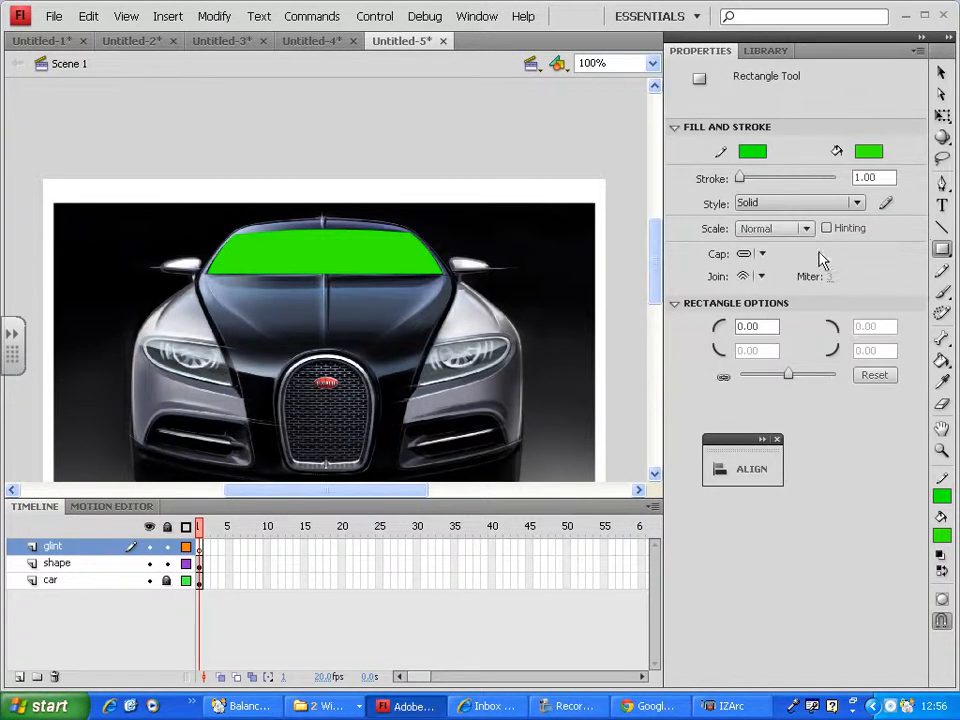
left_click(752, 152)
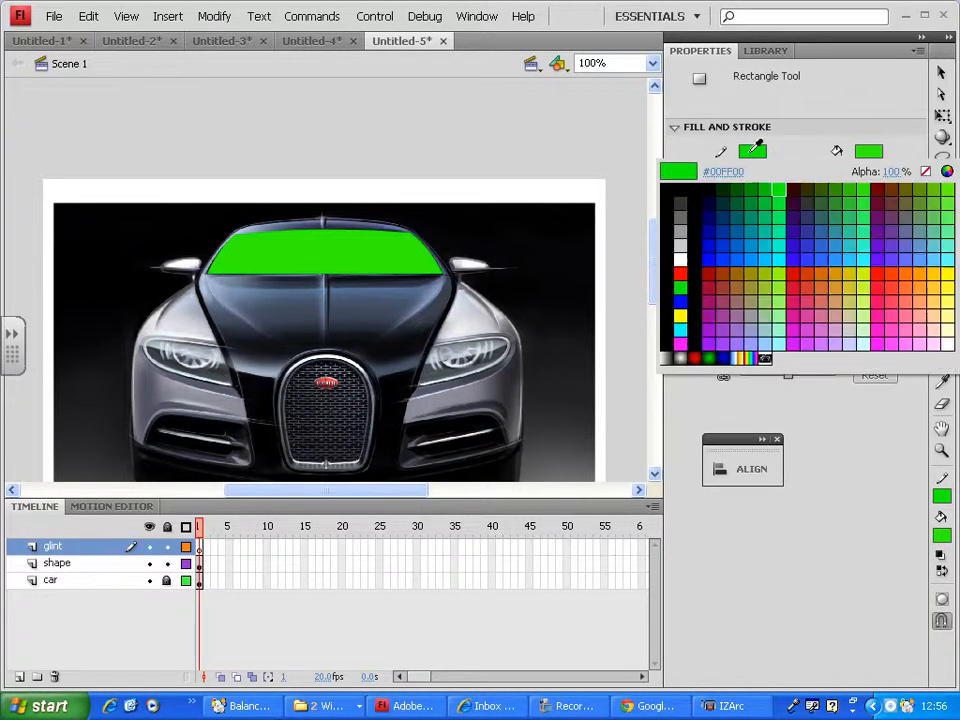
left_click(926, 173)
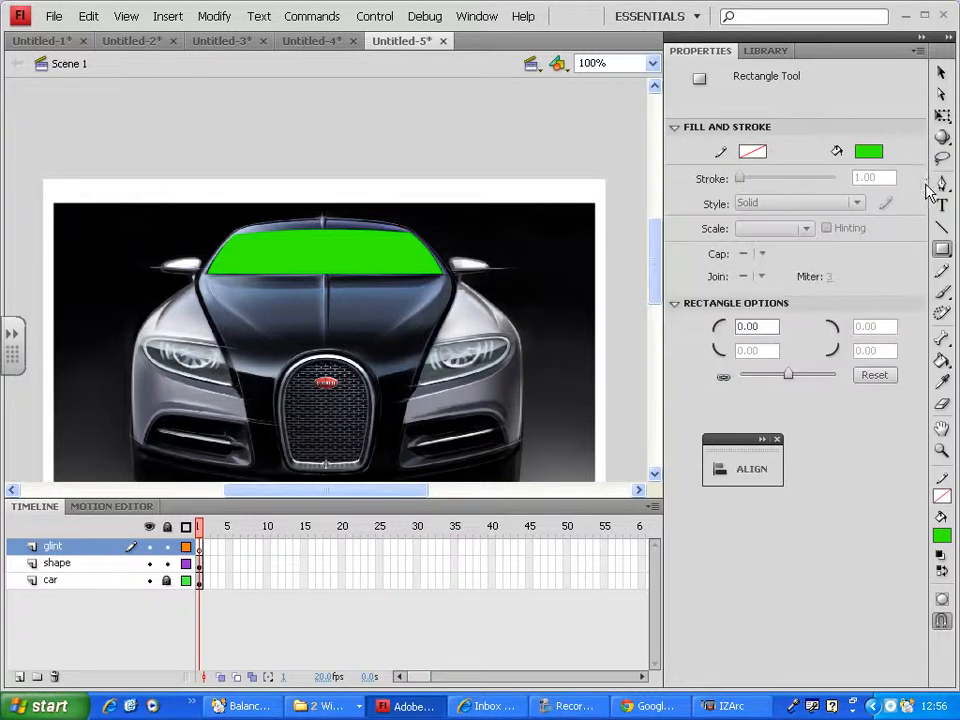
left_click(869, 153)
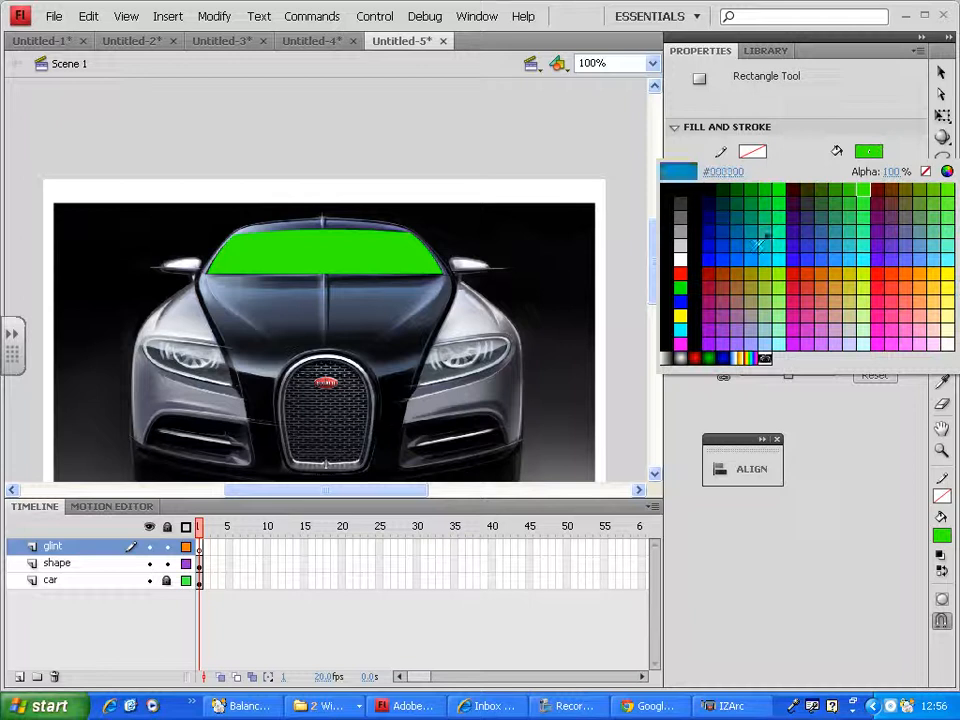
left_click(666, 357)
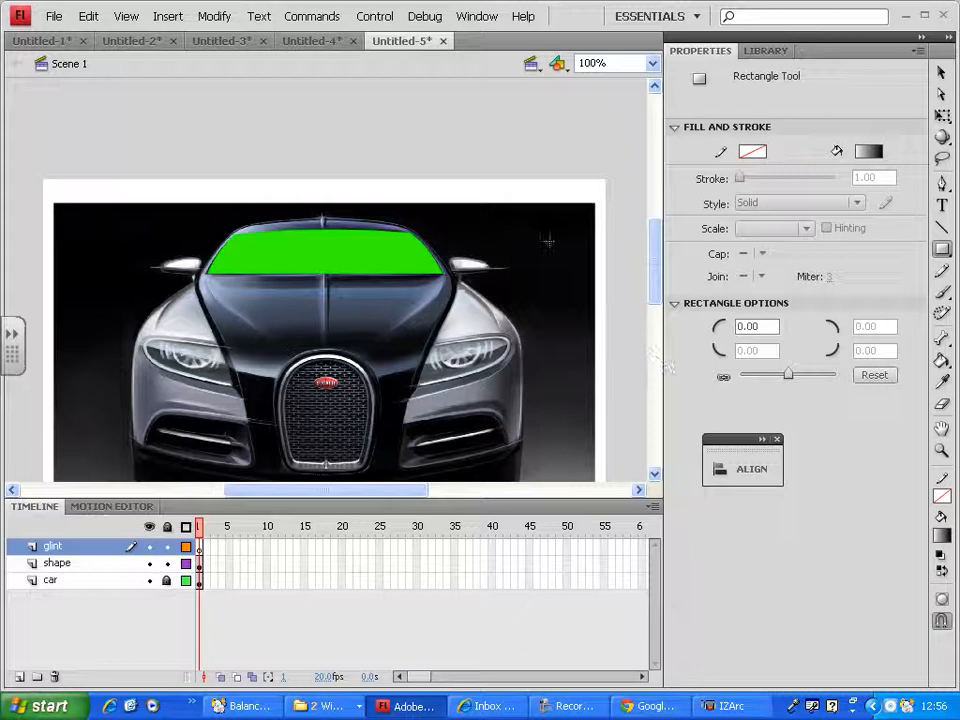
left_click_drag(532, 217, 558, 364)
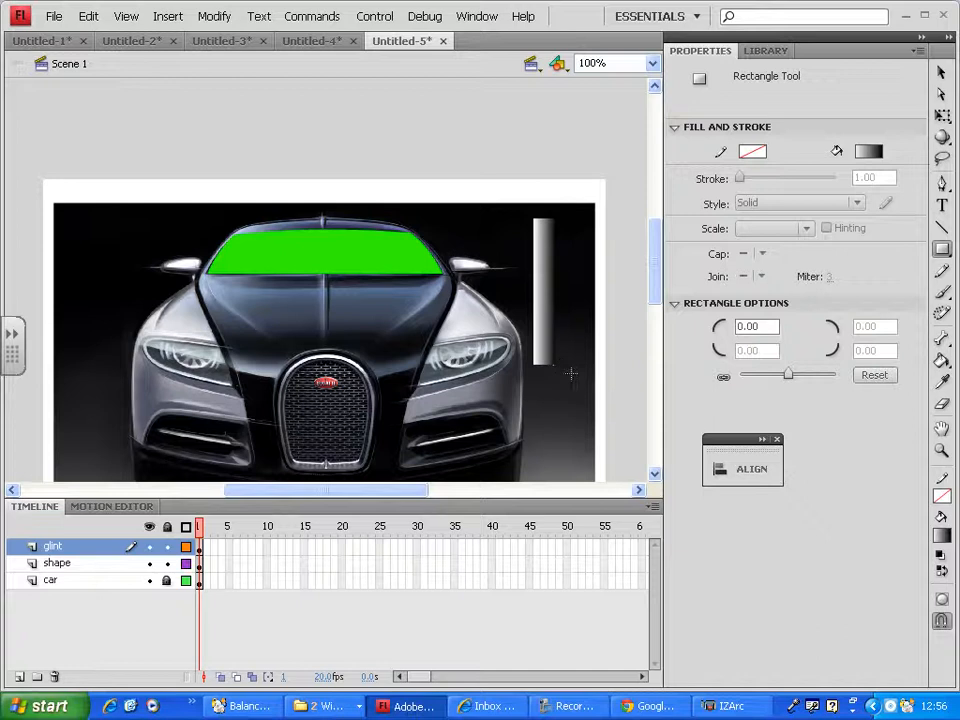
- Open the colour settings for the rectangle's gradient fill and add a third colour stop midway along the gradient
left_click(941, 72)
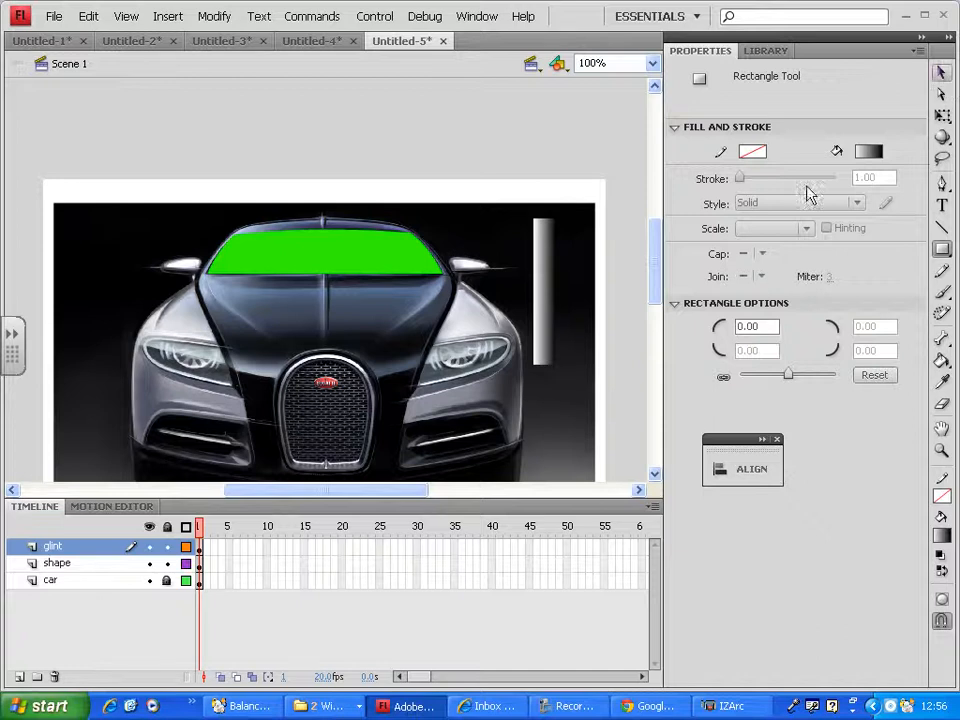
left_click(549, 260)
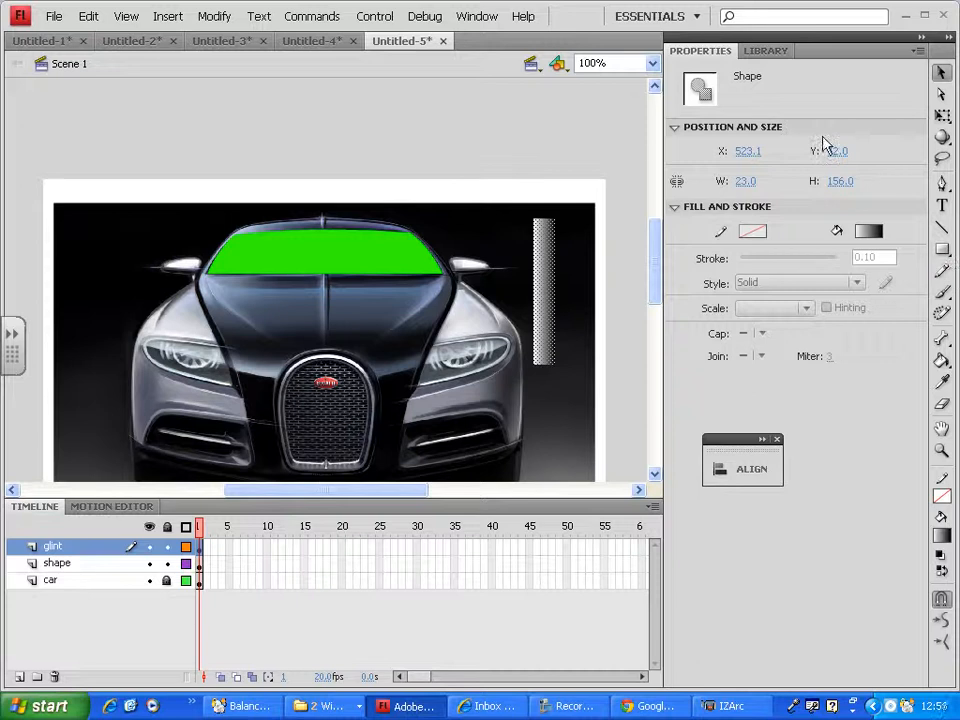
left_click(498, 22)
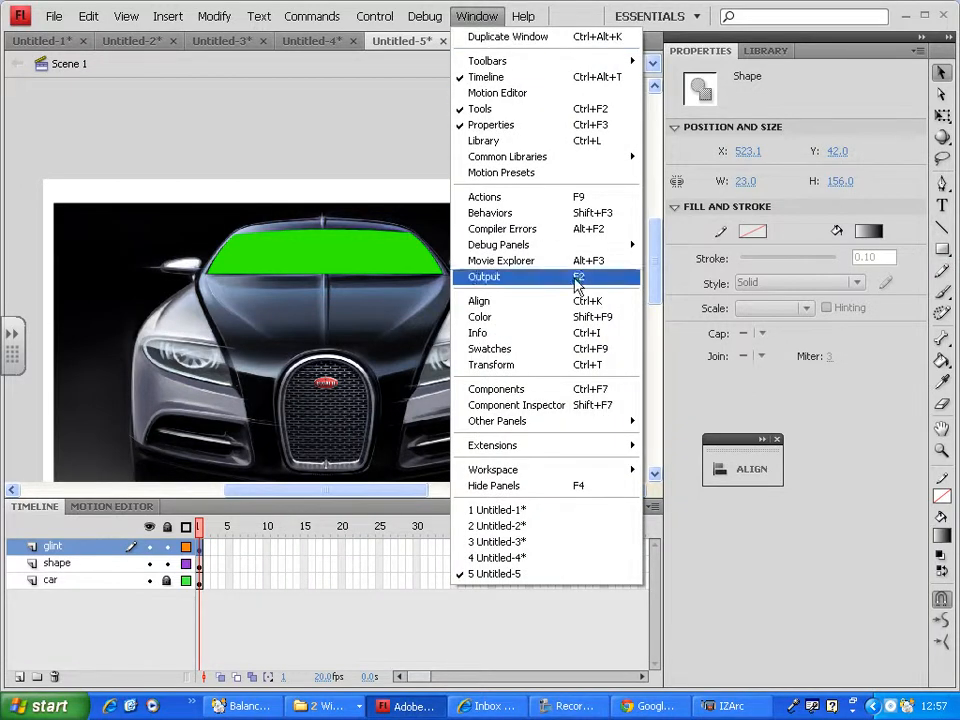
left_click(546, 317)
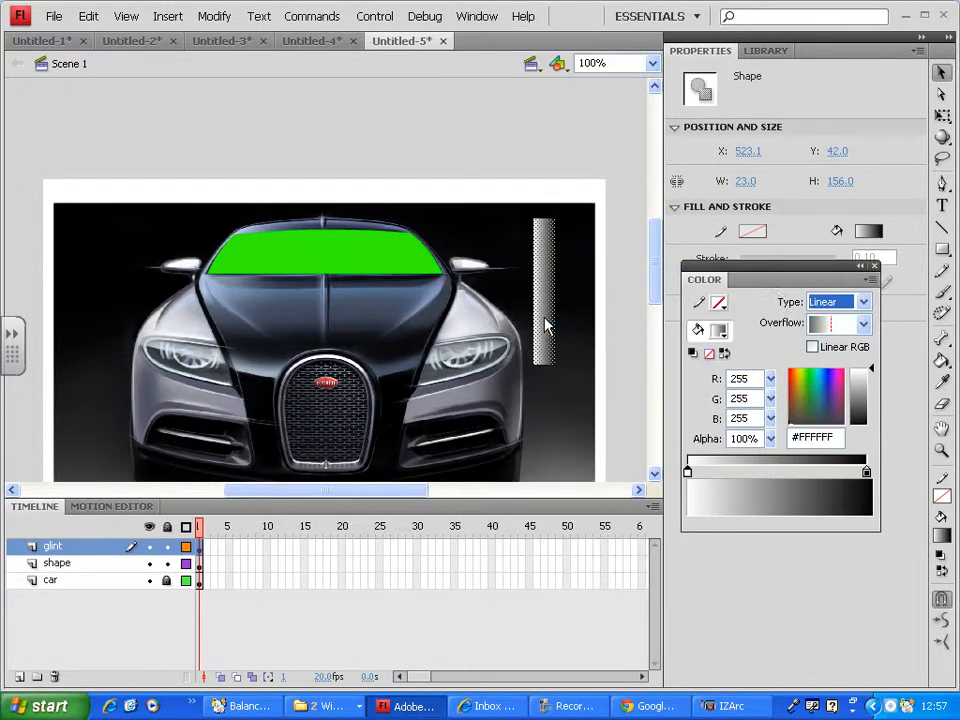
left_click_drag(782, 270, 783, 139)
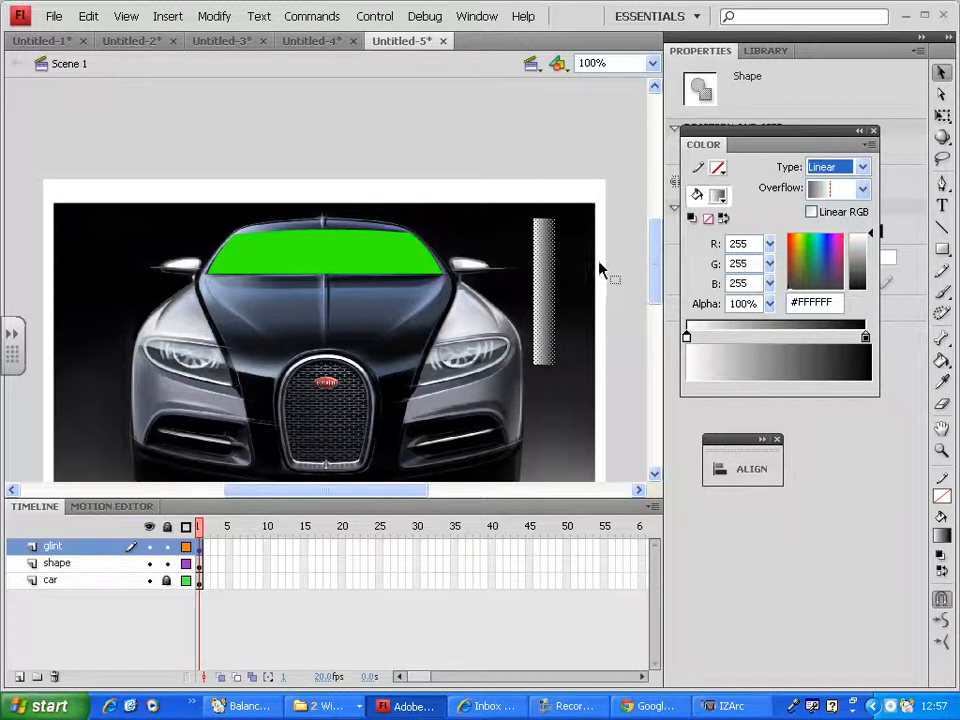
left_click(621, 285)
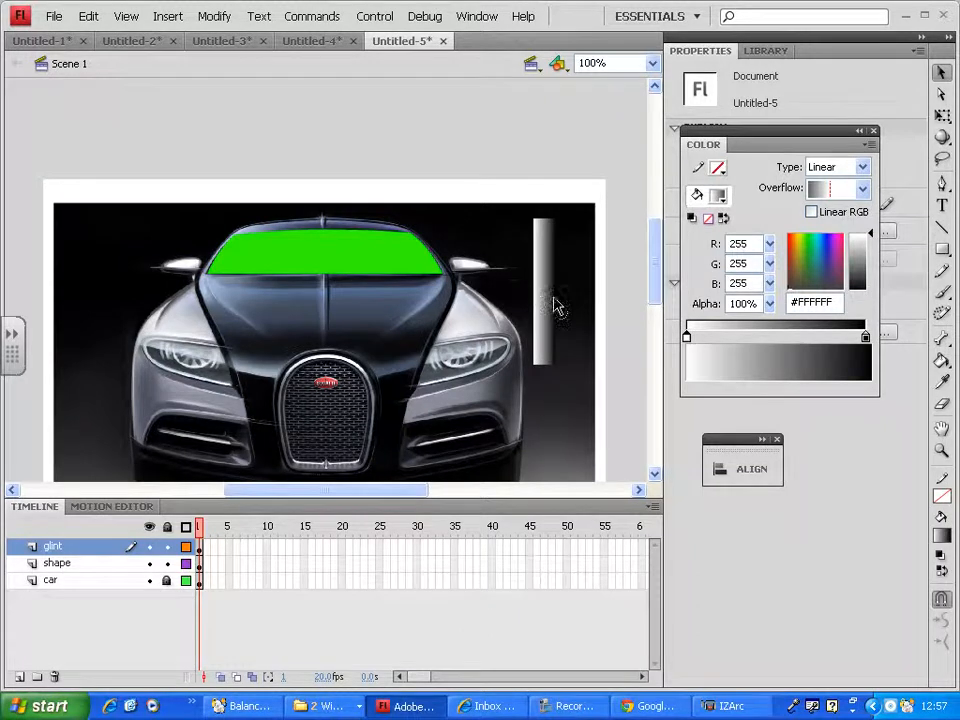
left_click(550, 290)
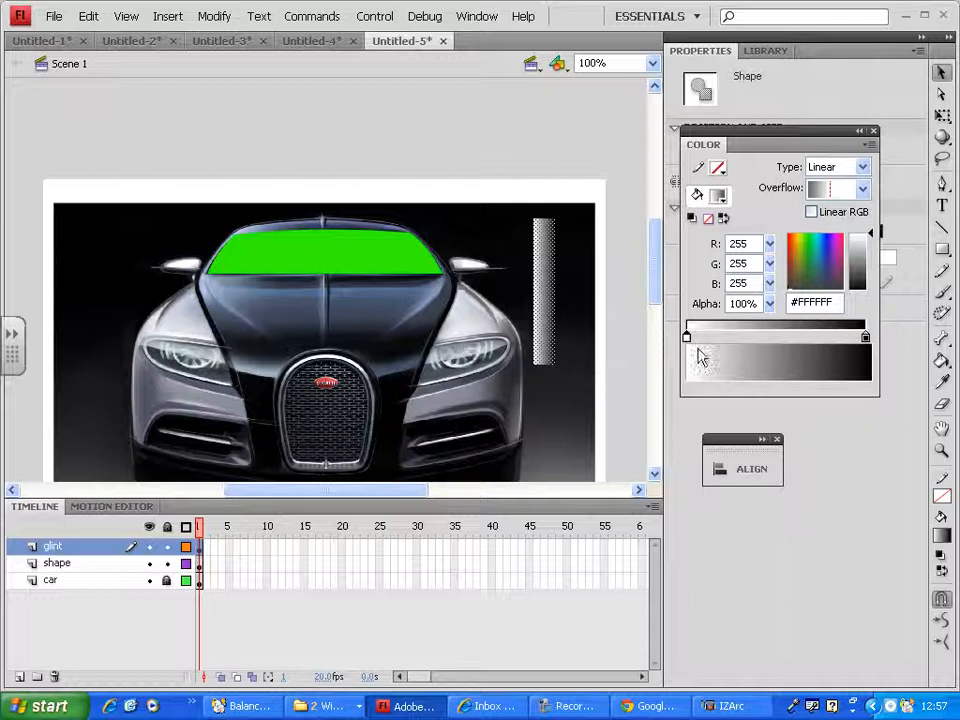
left_click(778, 336)
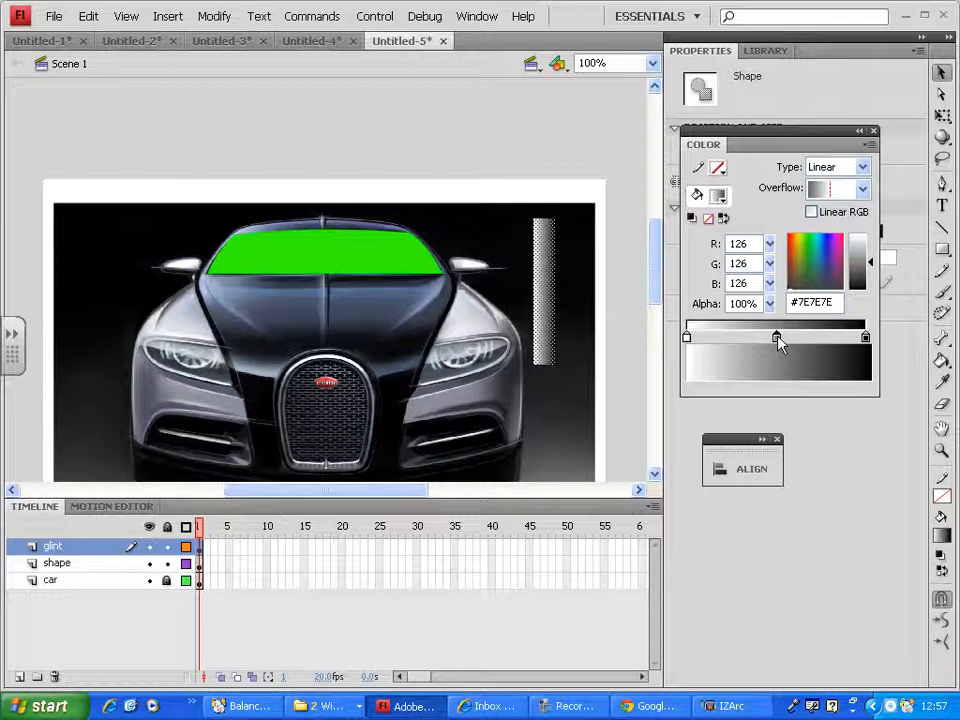
- Set the black end stop of the rectangle's linear gradient to white #FFFFFF
left_click(866, 337)
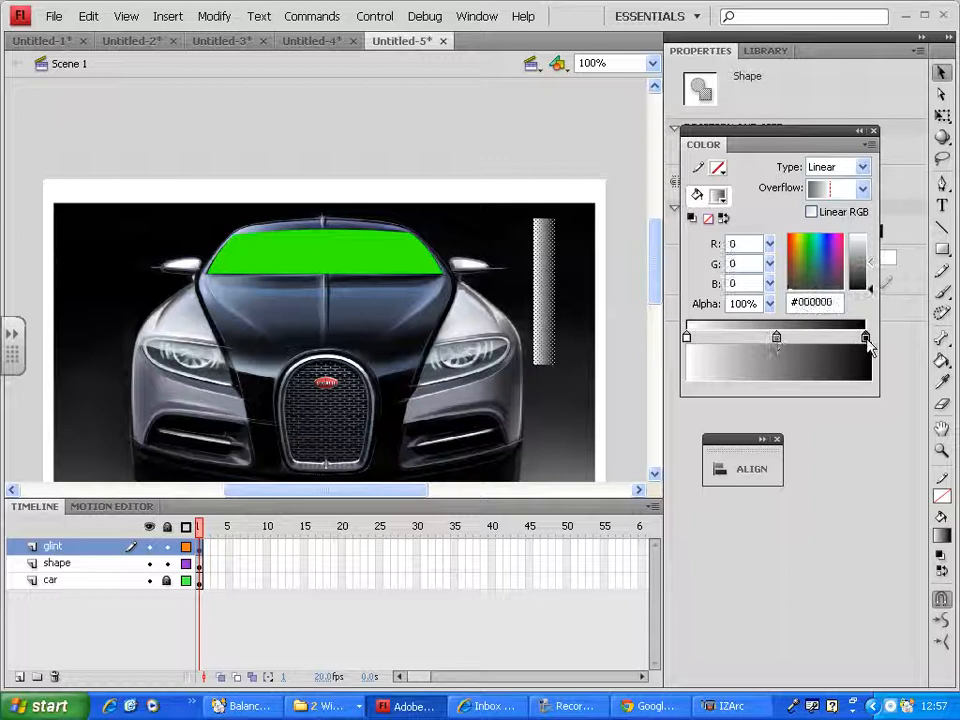
left_click(688, 338)
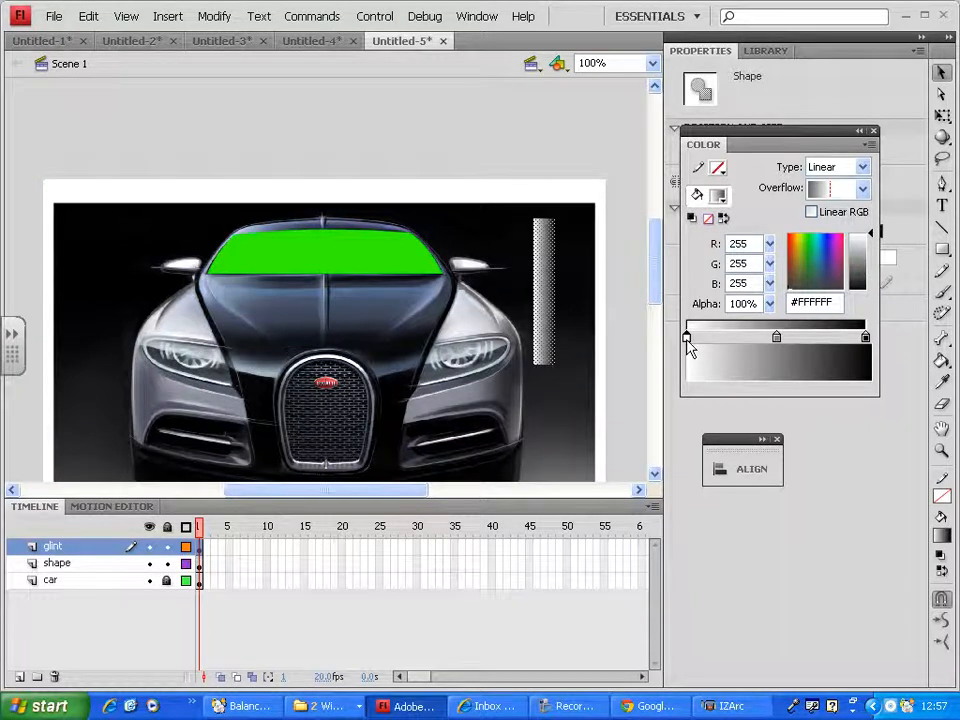
left_click(866, 338)
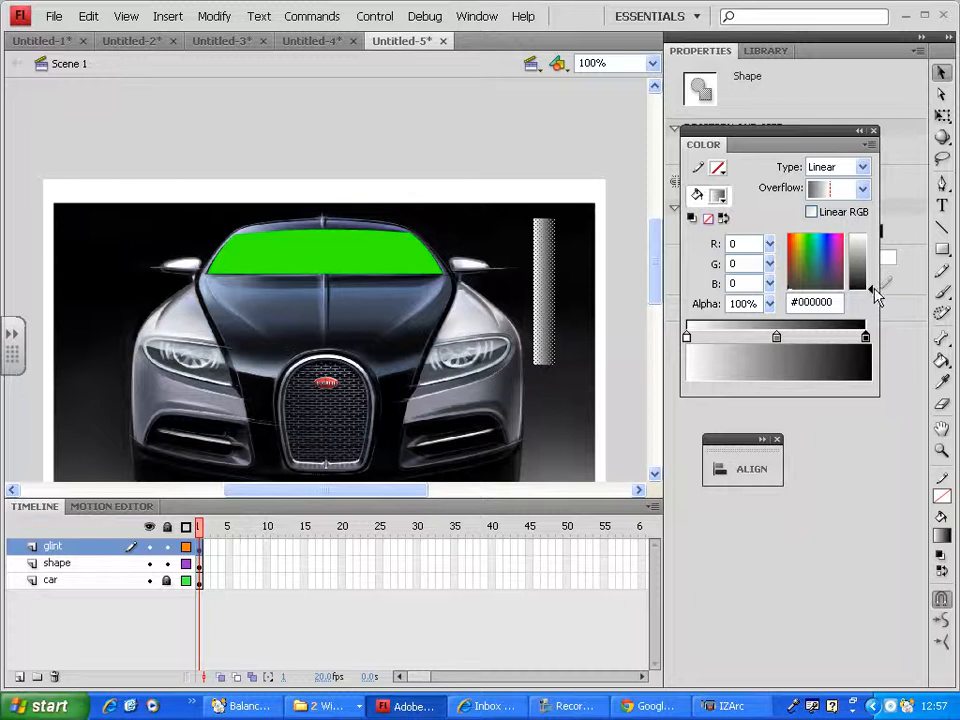
left_click_drag(872, 289, 877, 233)
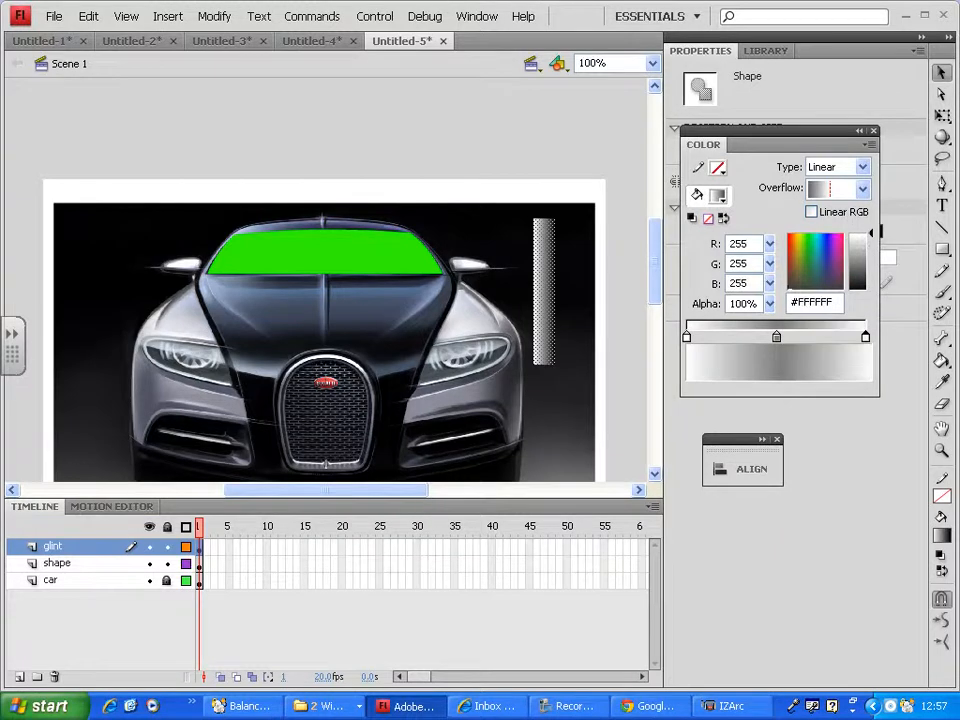
- Try to set the middle stop of the selected rectangle's gradient to white #FFFFFF
left_click(777, 339)
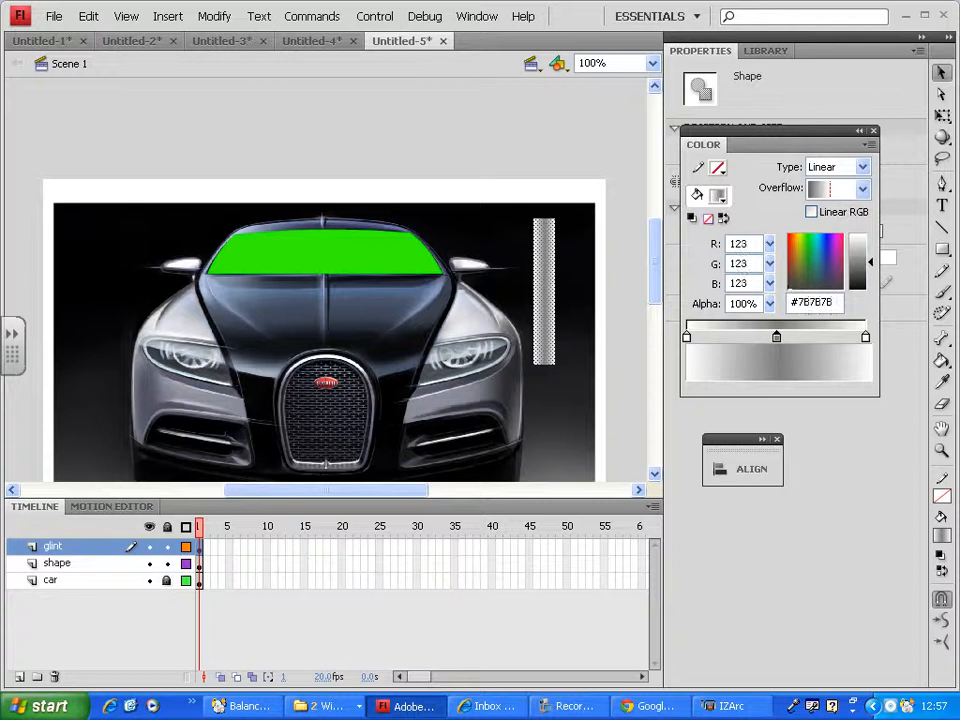
left_click_drag(872, 262, 872, 233)
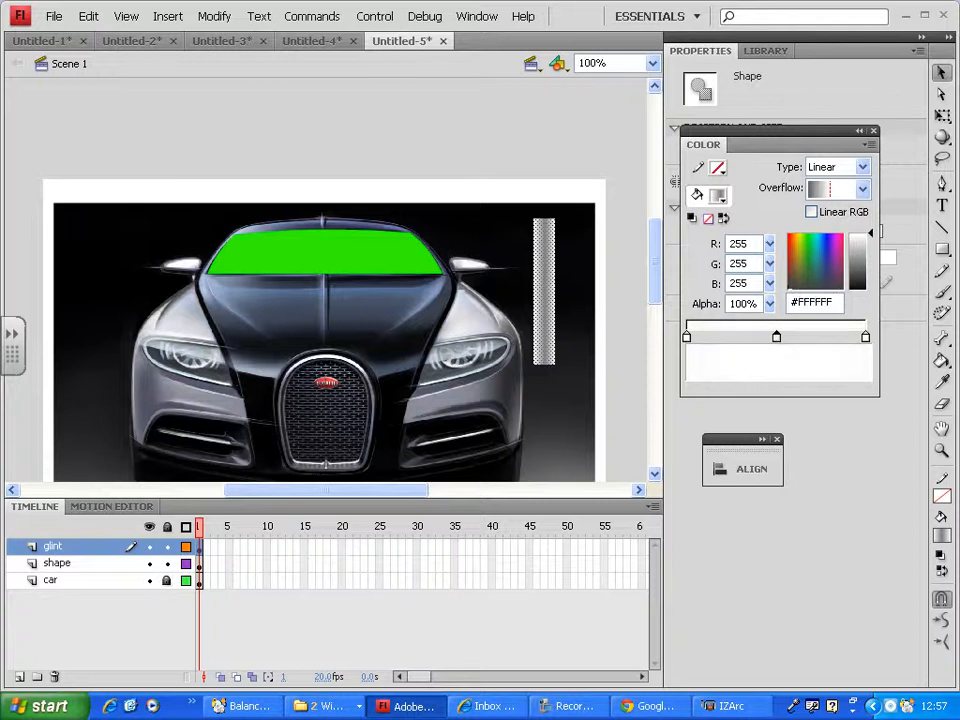
left_click(552, 310)
left_click(586, 310)
left_click(541, 307)
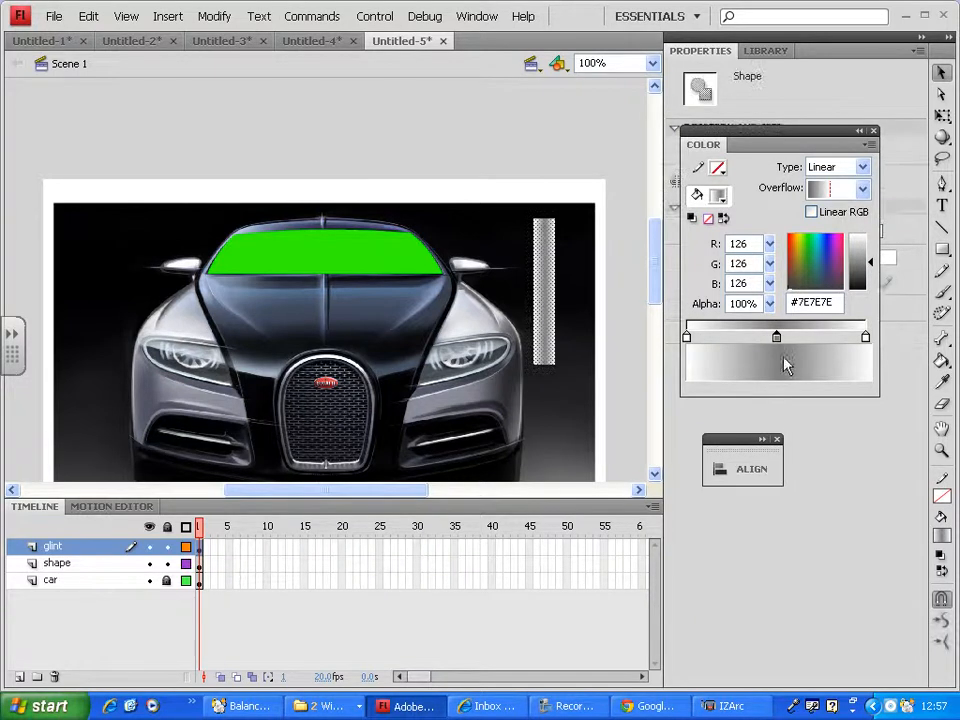
left_click_drag(872, 262, 872, 233)
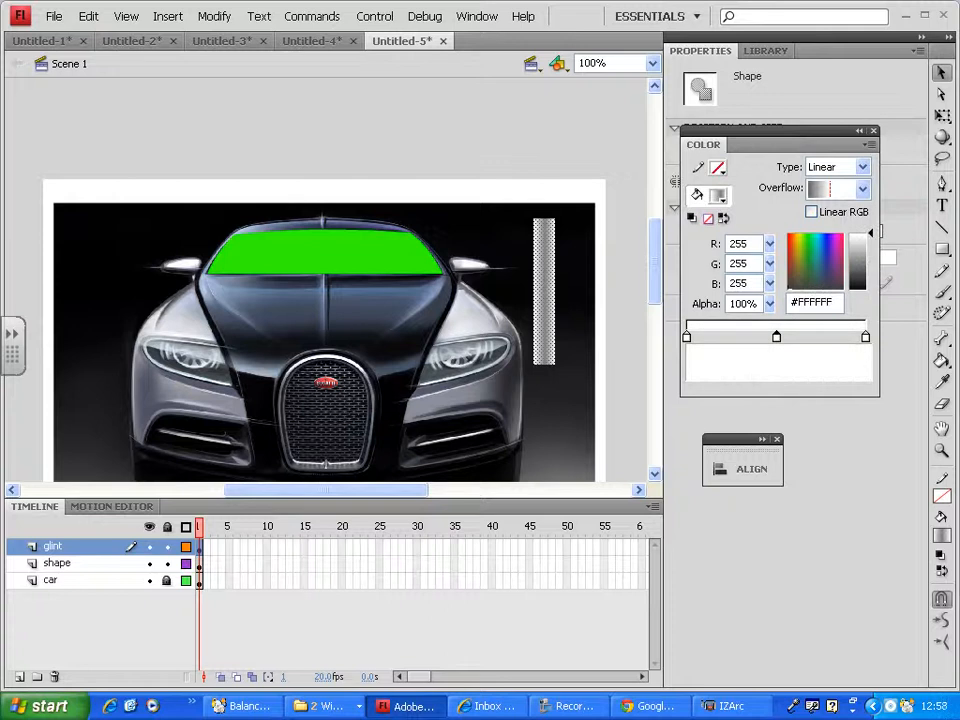
key("ctrl+z")
left_click(561, 300)
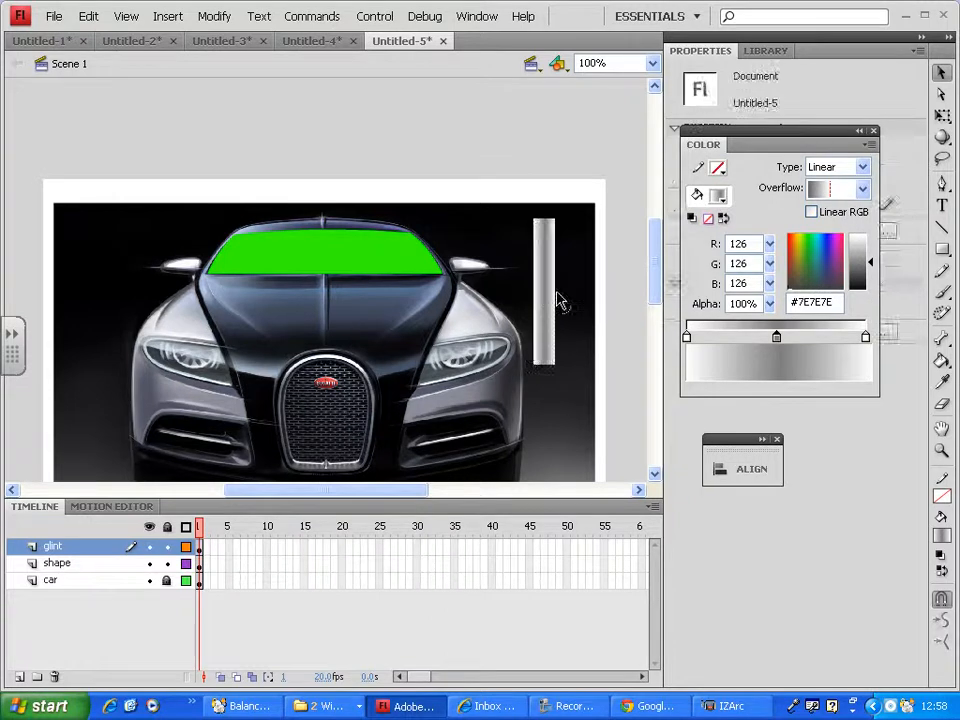
left_click(540, 292)
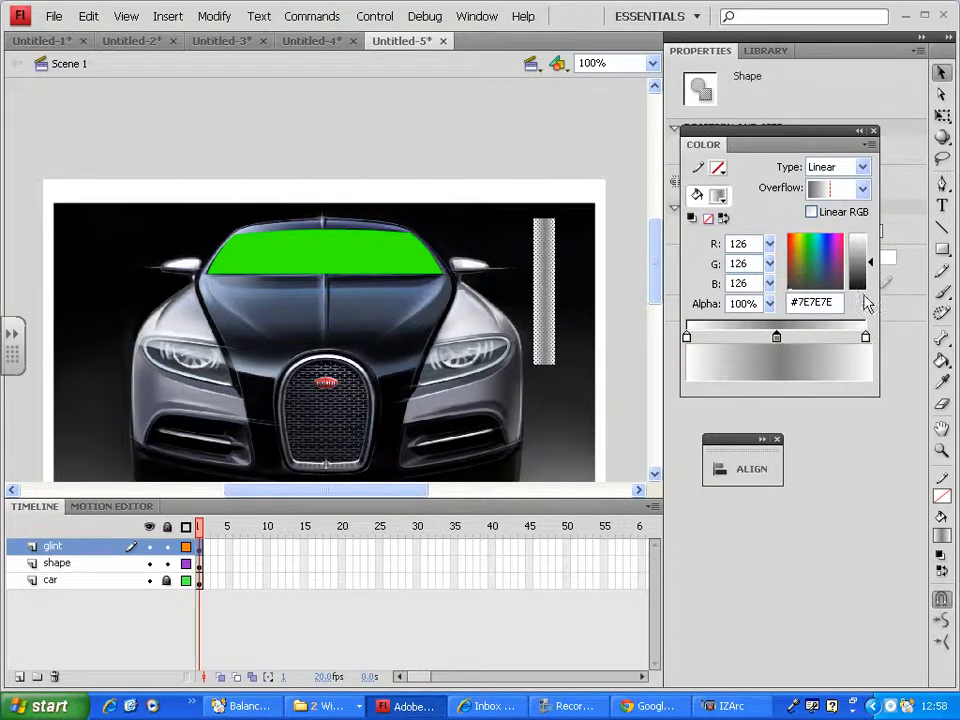
left_click_drag(872, 263, 873, 232)
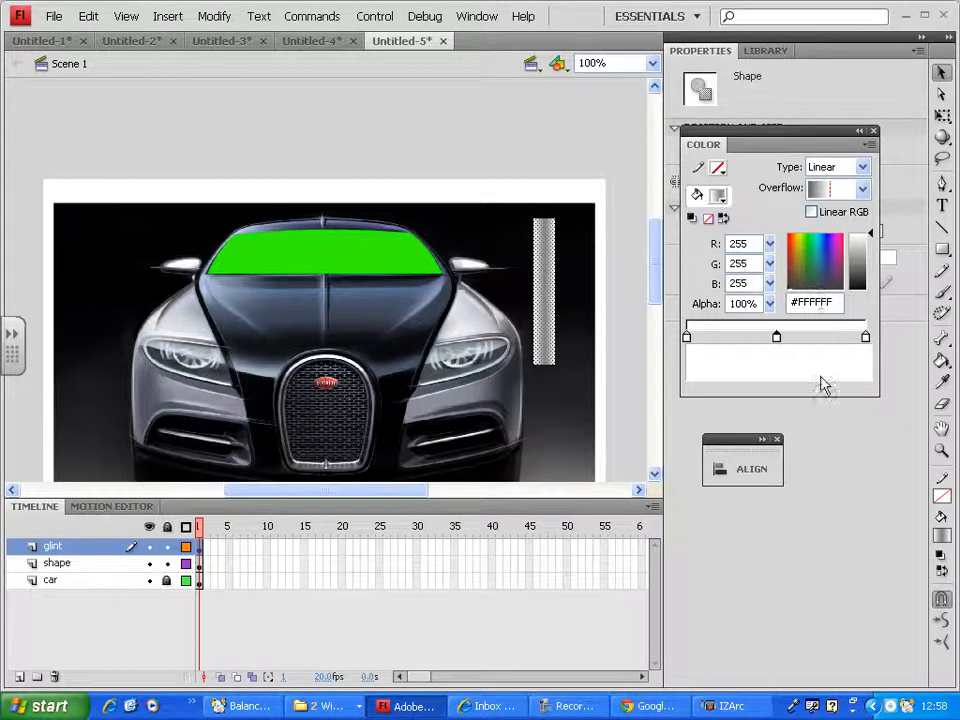
left_click(549, 269)
left_click(629, 283)
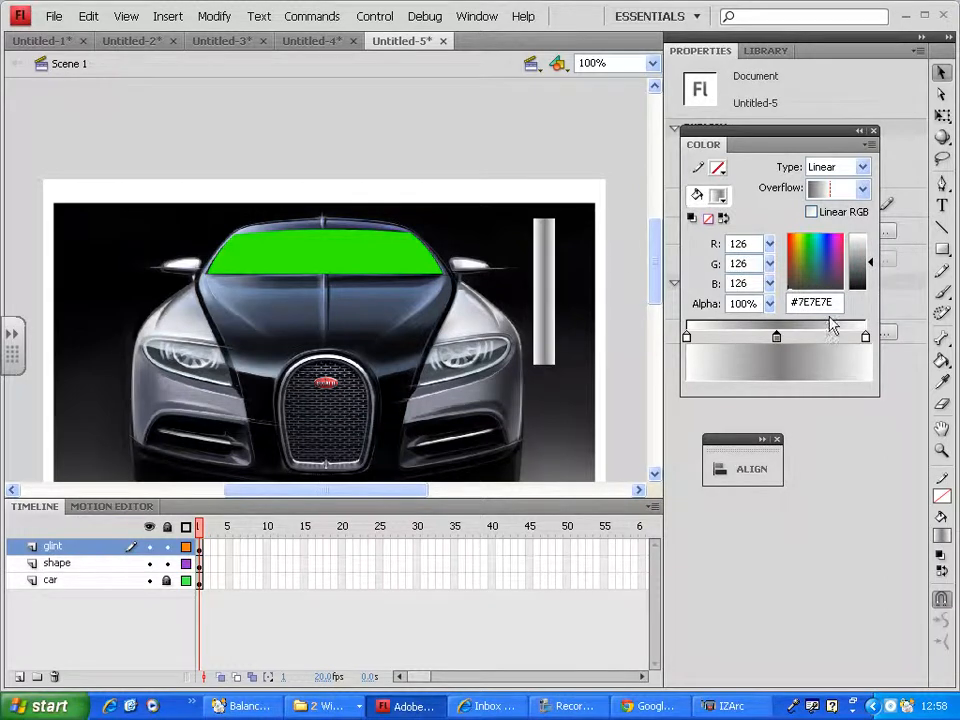
- Set the gradient's middle stop to white #FFFFFF with the Paint Bucket active and apply the fill to the rectangle lengthwise
left_click(942, 361)
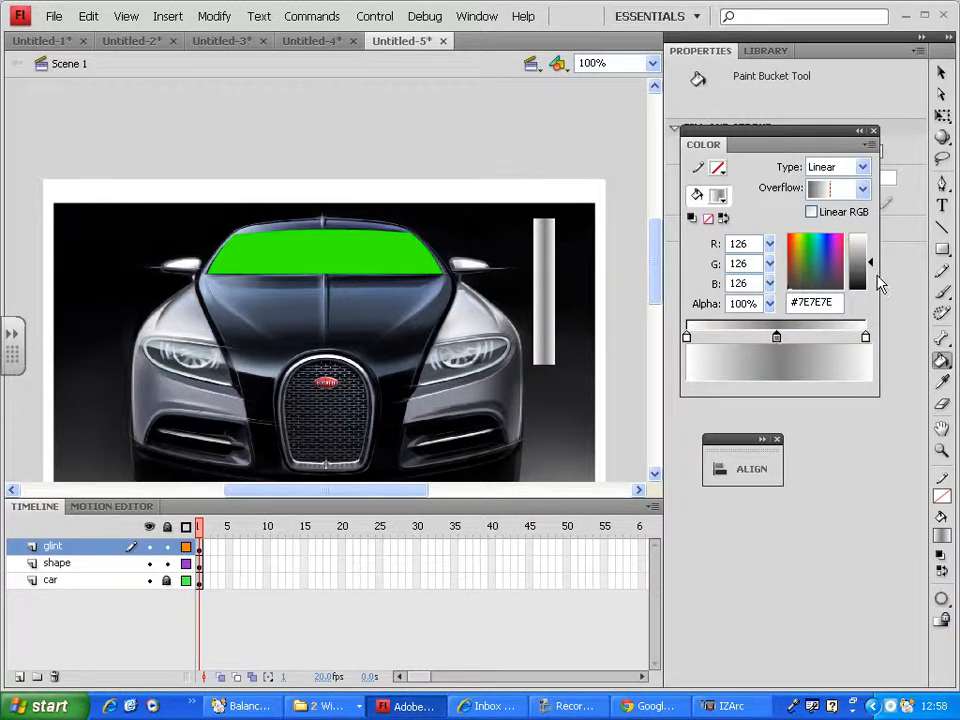
left_click_drag(880, 285, 872, 229)
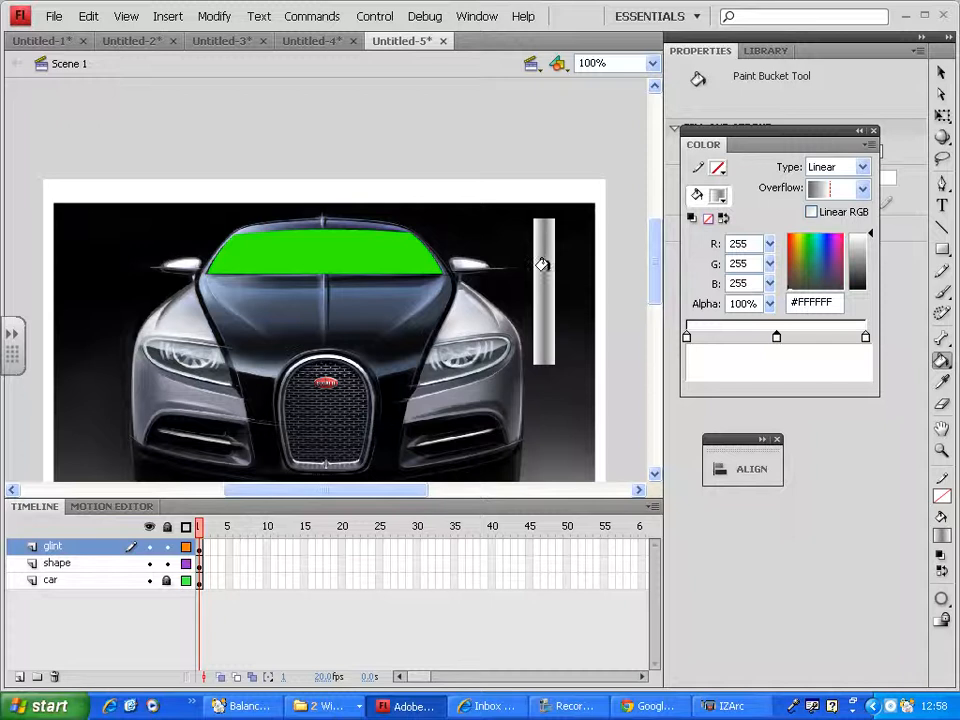
left_click_drag(537, 258, 543, 230)
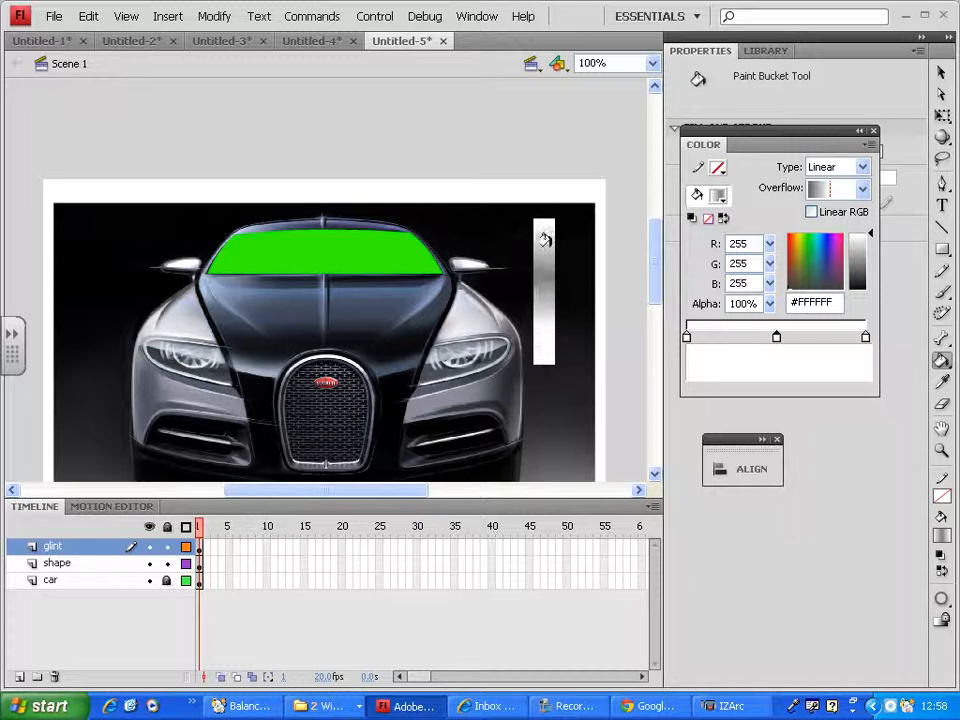
- Select the glint rectangle and set its gradient's middle stop to white #FFFFFF
key("v")
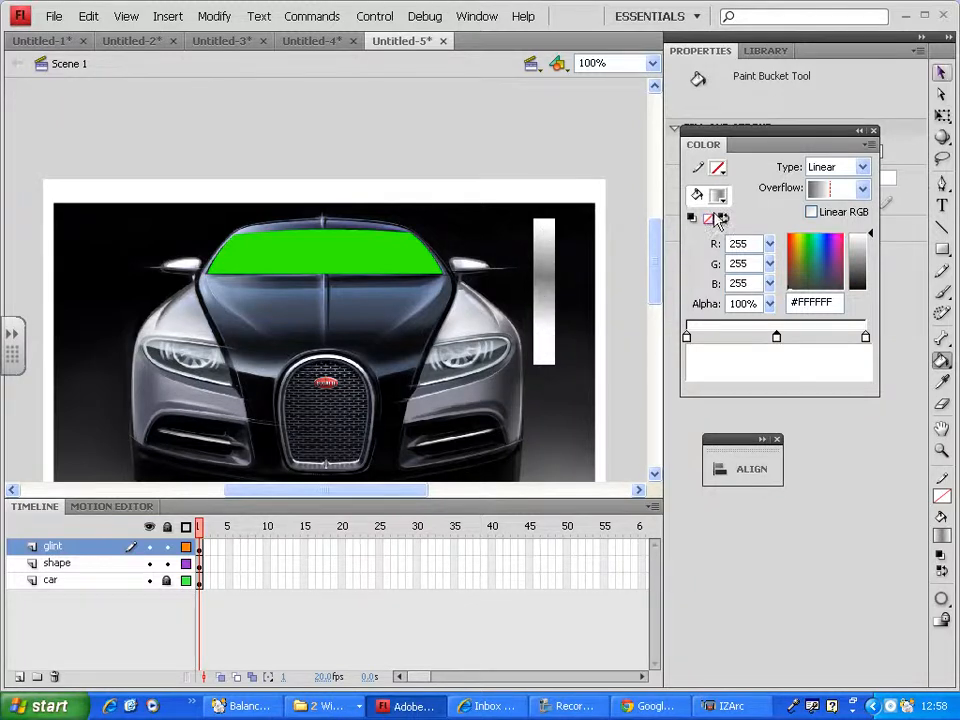
left_click(545, 340)
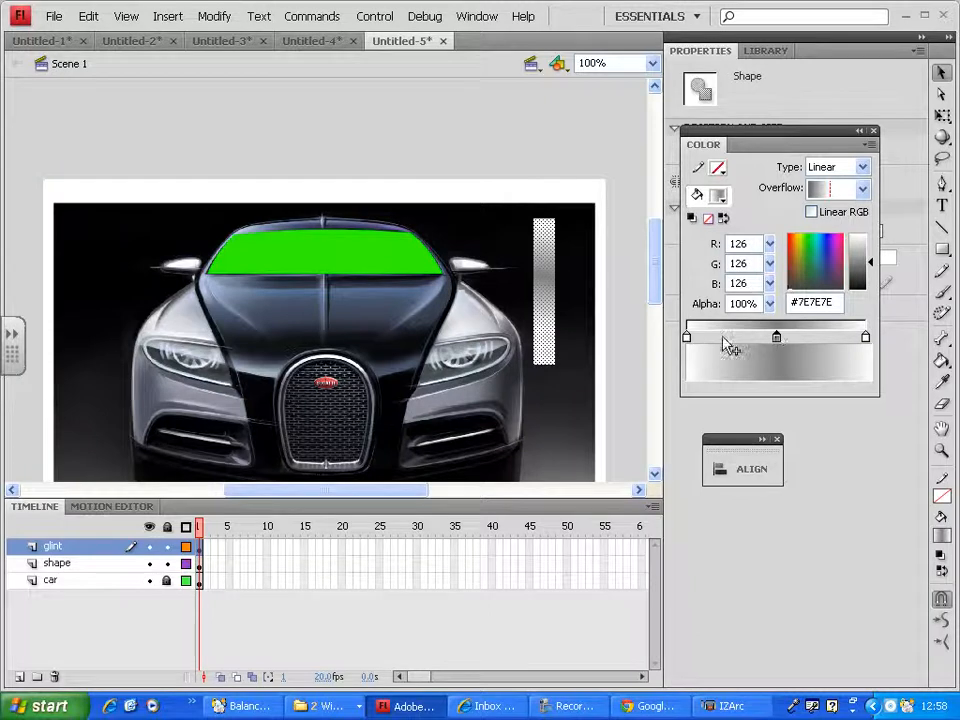
left_click_drag(858, 262, 872, 236)
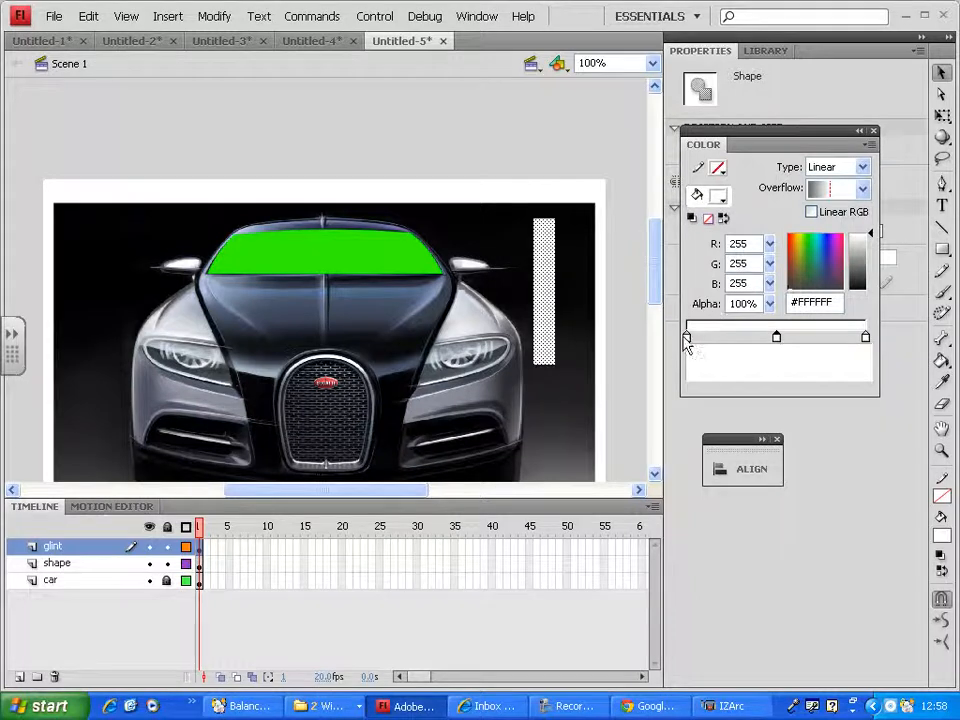
- Set the alpha of the last stop in the rectangle's gradient to 0%
left_click(866, 338)
left_click(770, 305)
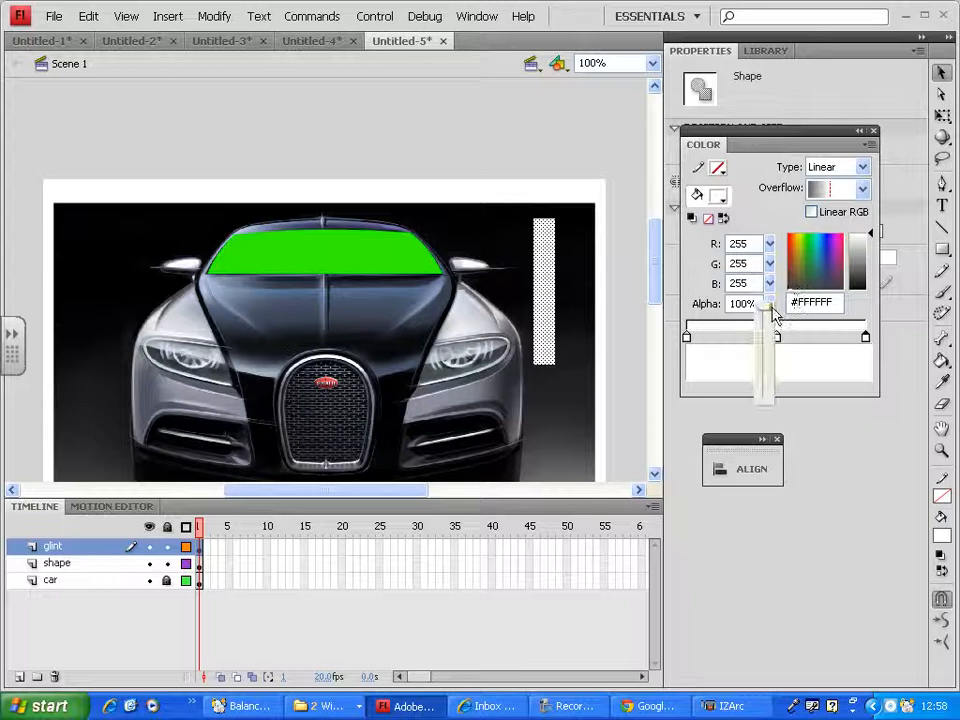
left_click_drag(768, 316, 768, 408)
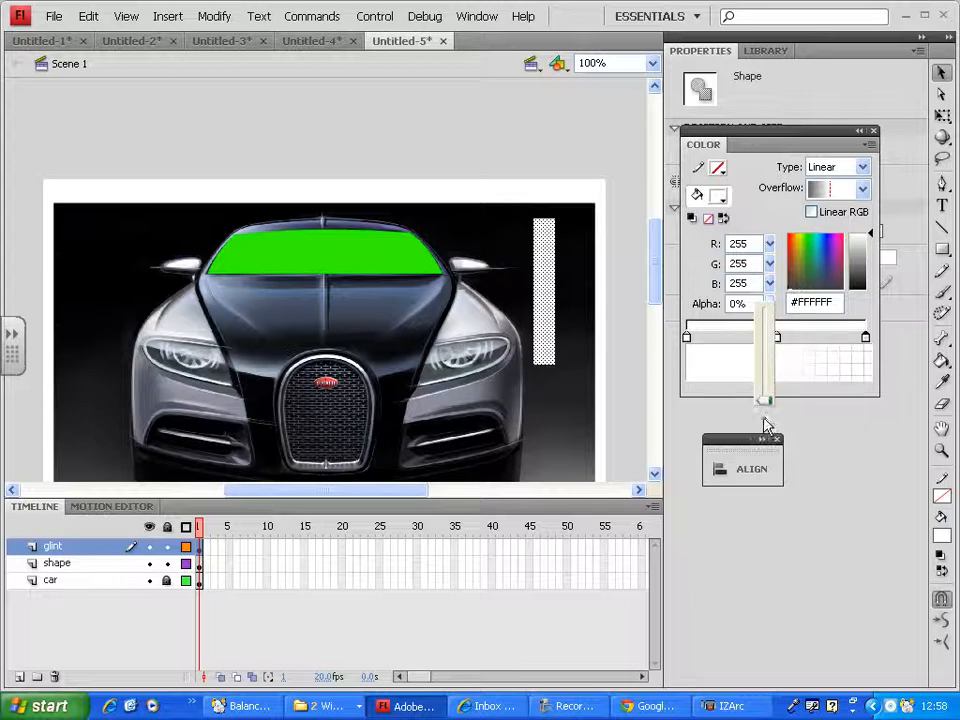
left_click(688, 338)
left_click(769, 305)
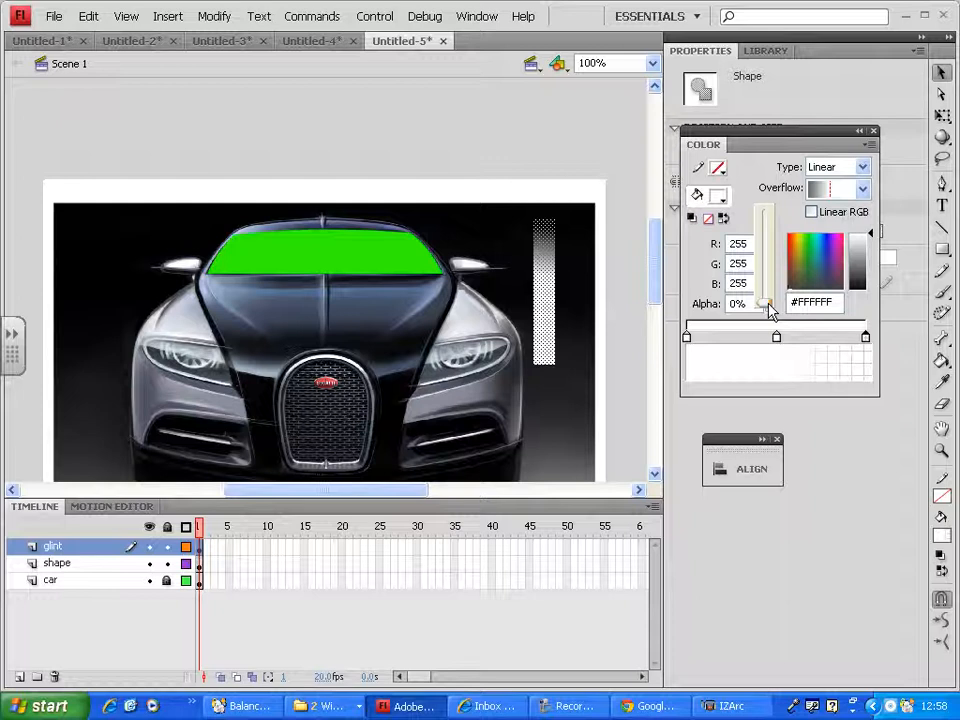
left_click(778, 339)
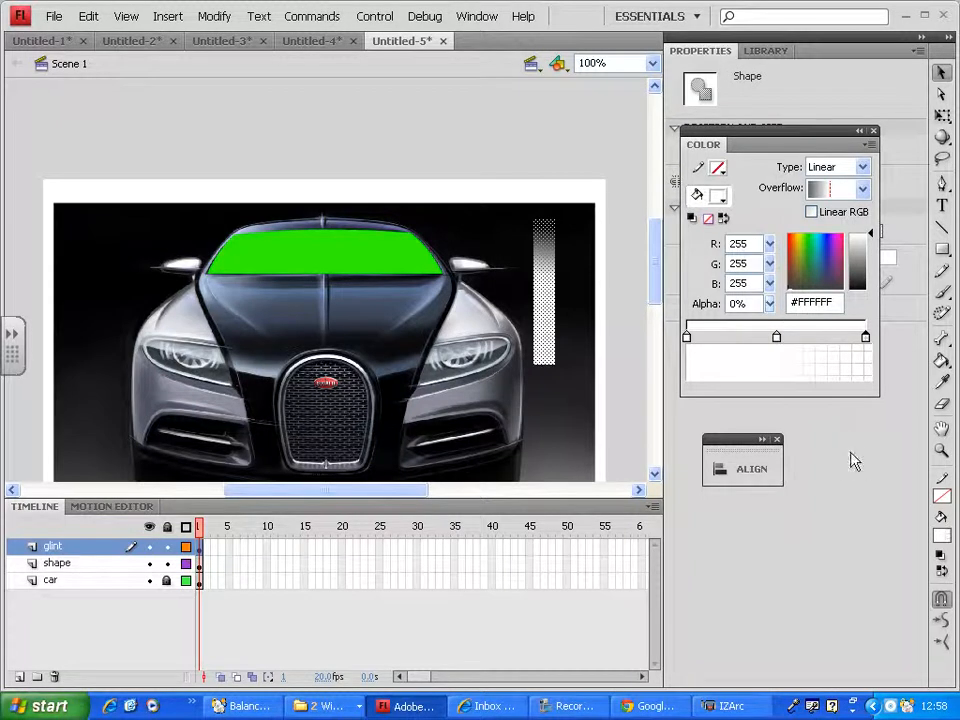
left_click(563, 326)
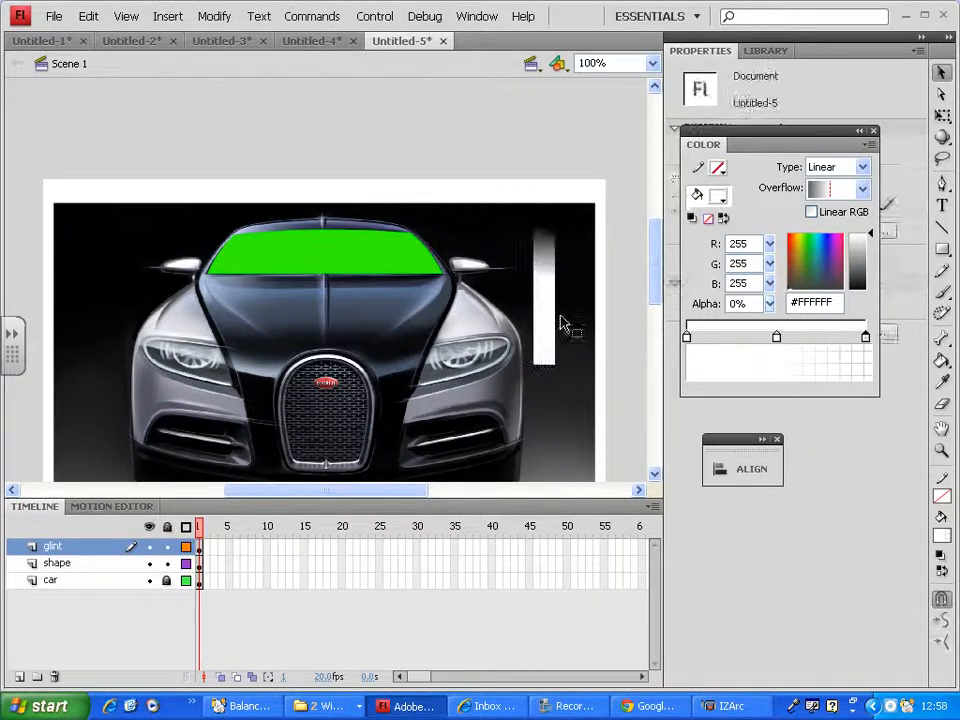
- Try to set the alpha of the first stop in the selected rectangle's gradient to 0%
left_click(553, 321)
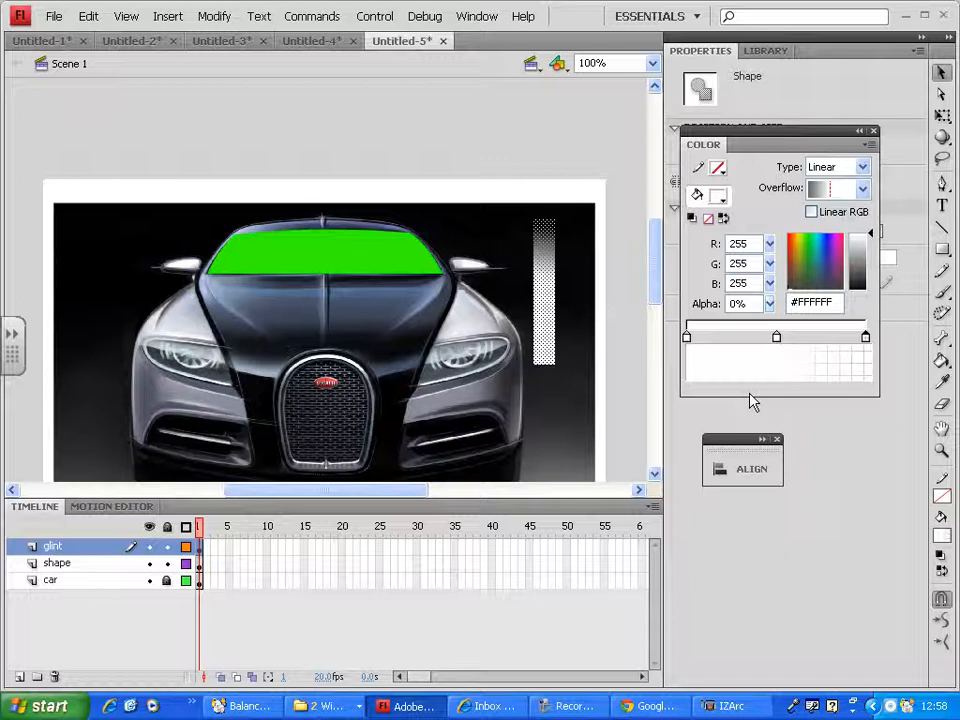
left_click(687, 338)
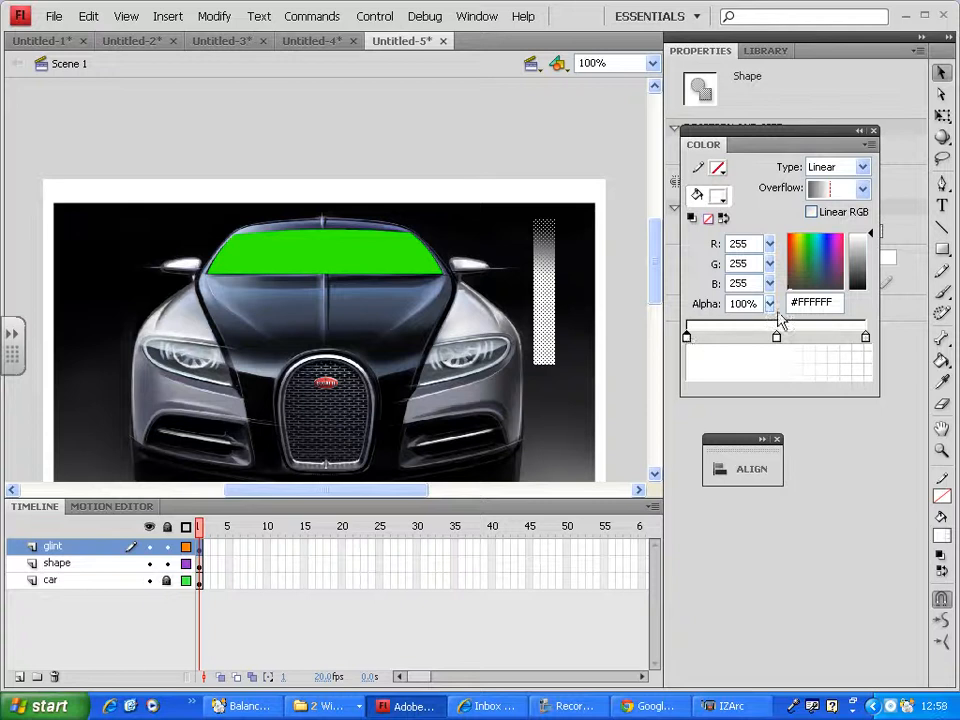
left_click_drag(769, 304, 793, 450)
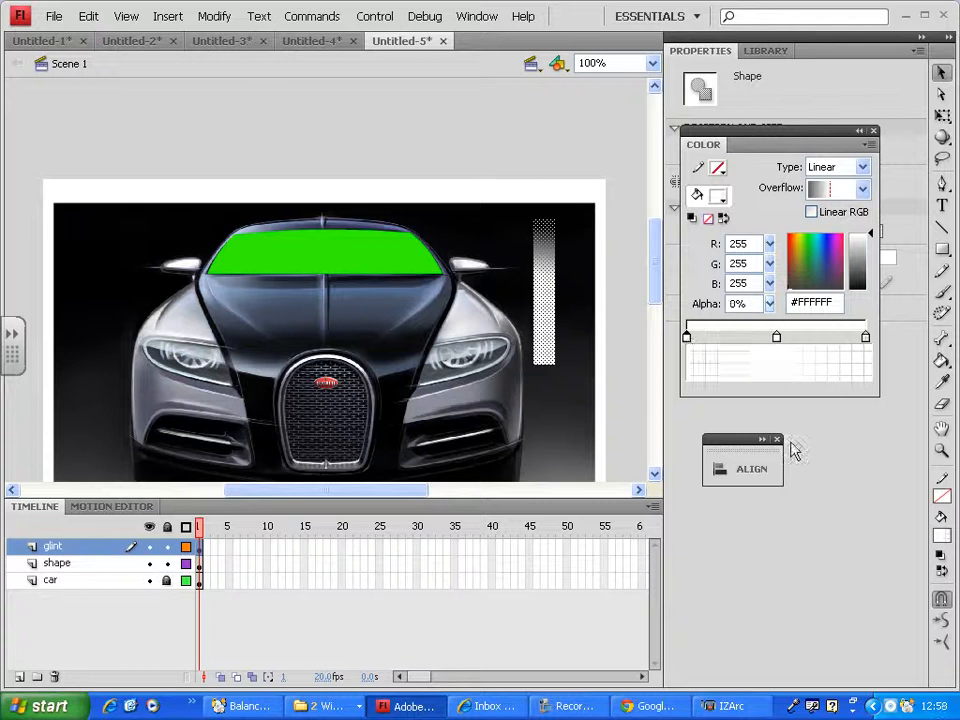
left_click(548, 318)
left_click_drag(770, 304, 774, 437)
- Apply the transparent gradient to the rectangle with the Paint Bucket, running a short way downward along its length
left_click(943, 361)
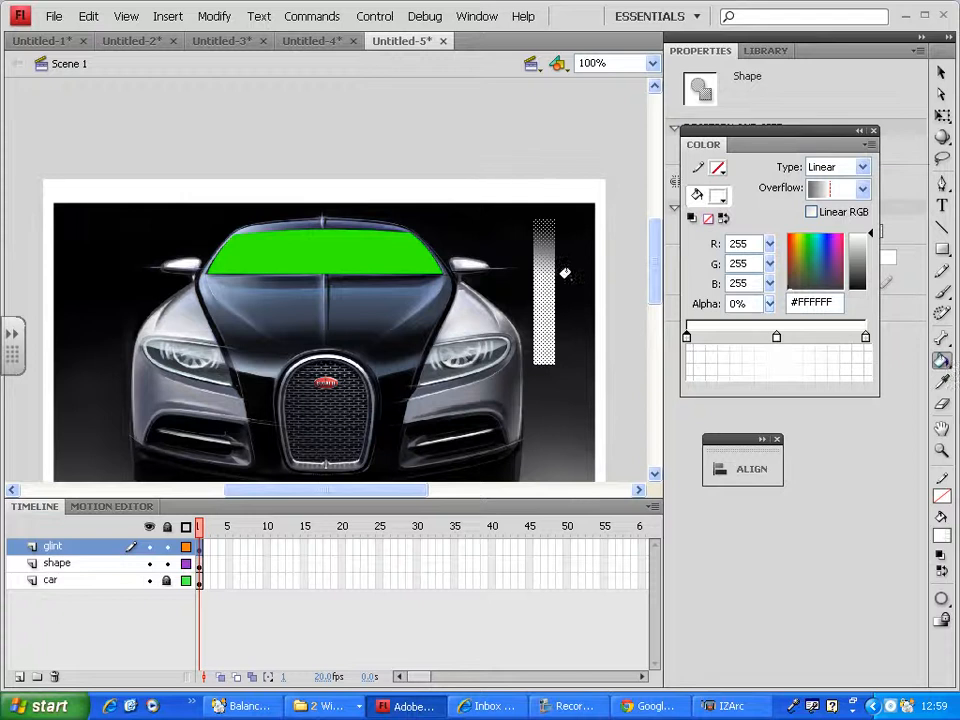
left_click(548, 281)
mouse_move(540, 281)
left_mouse_down()
mouse_move(622, 322)
mouse_move(523, 291)
mouse_move(536, 334)
mouse_move(537, 248)
mouse_move(536, 309)
left_mouse_up()
left_click(942, 76)
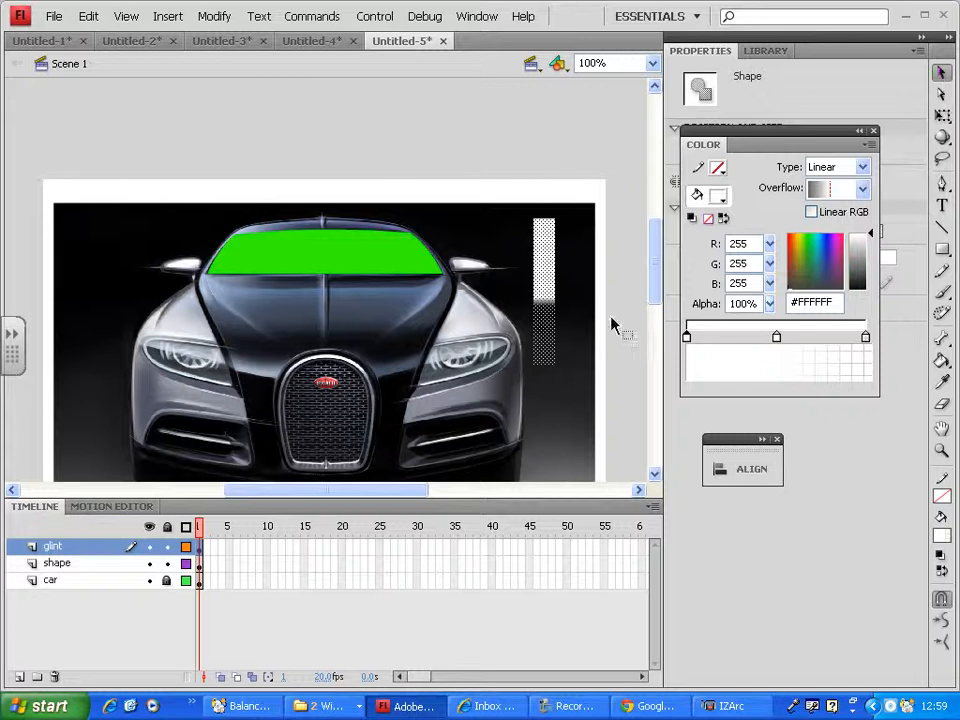
left_click(862, 189)
left_click(864, 192)
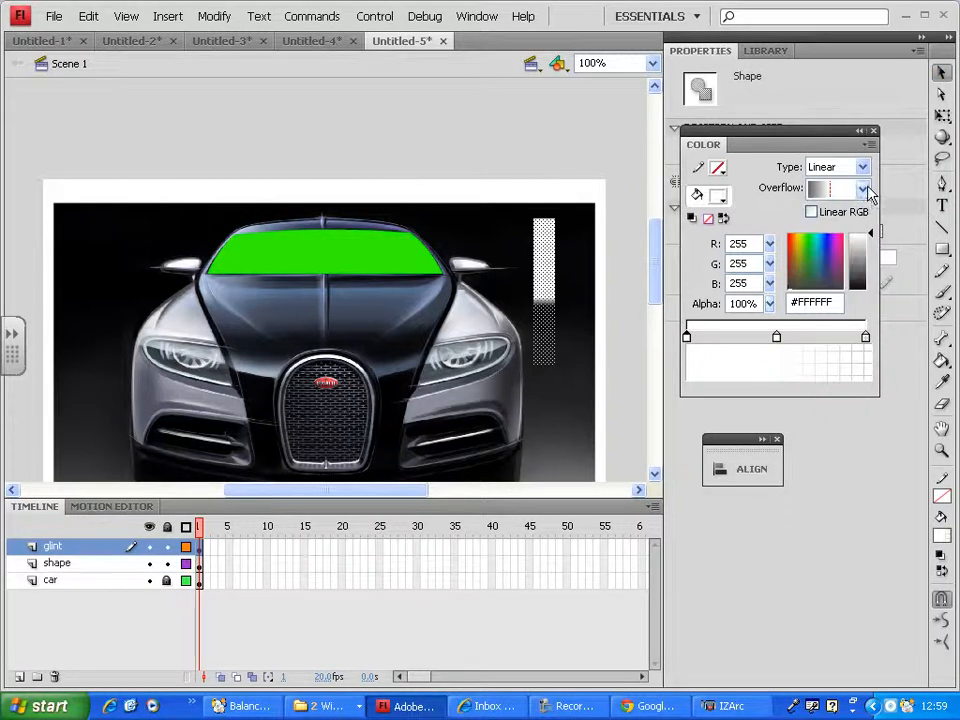
left_click(615, 310)
left_click(545, 305)
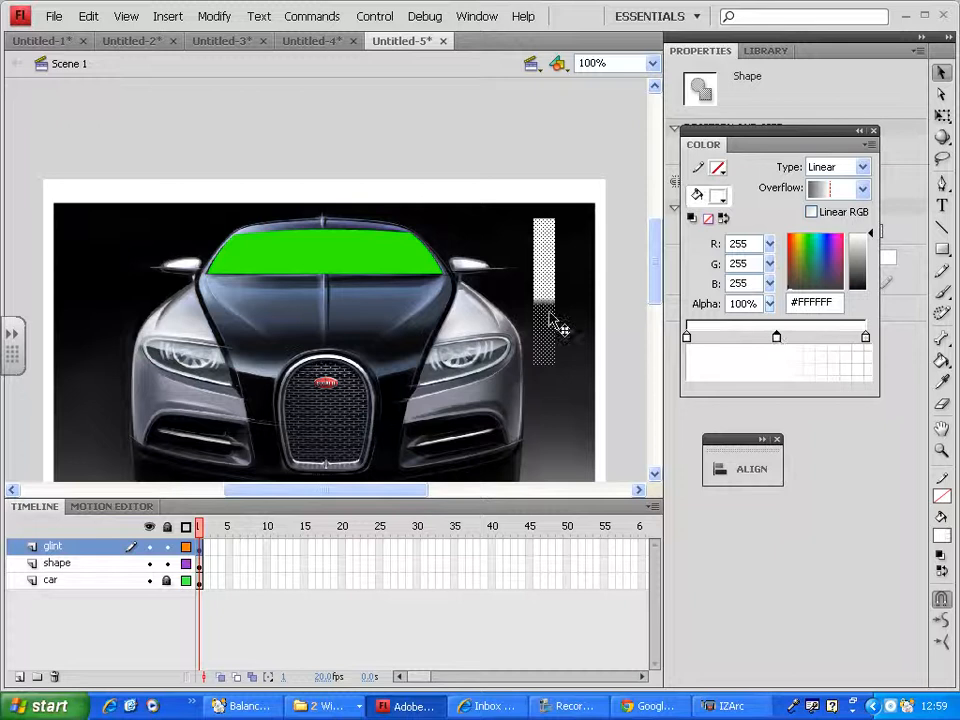
- Refill the rectangle with the Paint Bucket, running the gradient upward and then sideways past the shape
left_click(941, 360)
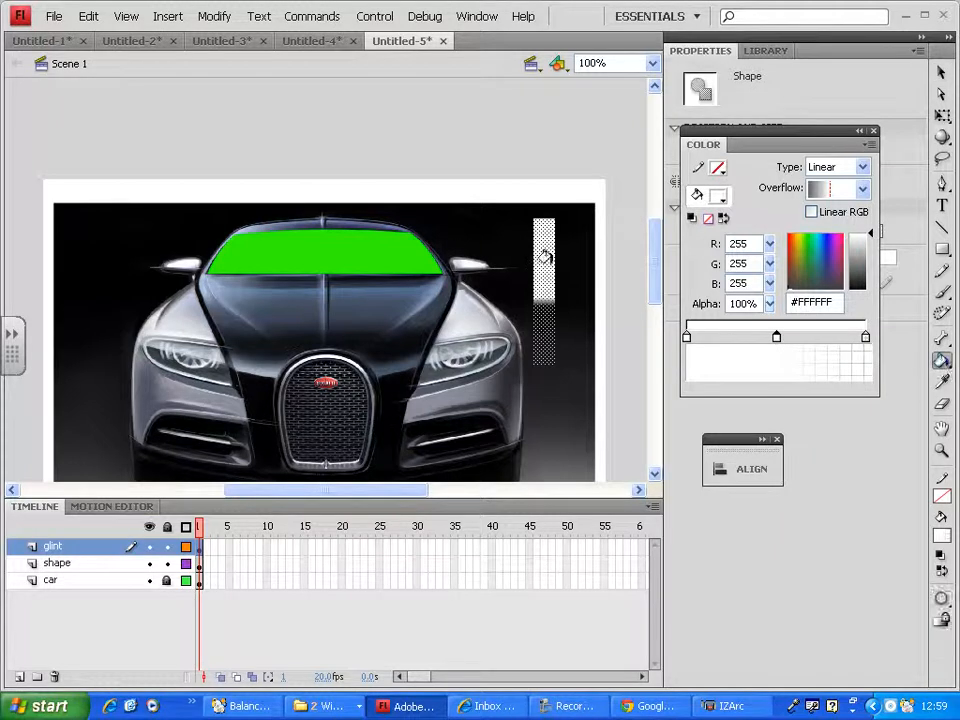
mouse_move(547, 320)
left_mouse_down()
mouse_move(545, 293)
mouse_move(578, 278)
mouse_move(550, 250)
left_mouse_up()
mouse_move(548, 297)
left_mouse_down()
mouse_move(499, 283)
mouse_move(497, 296)
mouse_move(543, 262)
mouse_move(537, 290)
mouse_move(543, 273)
mouse_move(692, 320)
left_mouse_up()
left_click(941, 73)
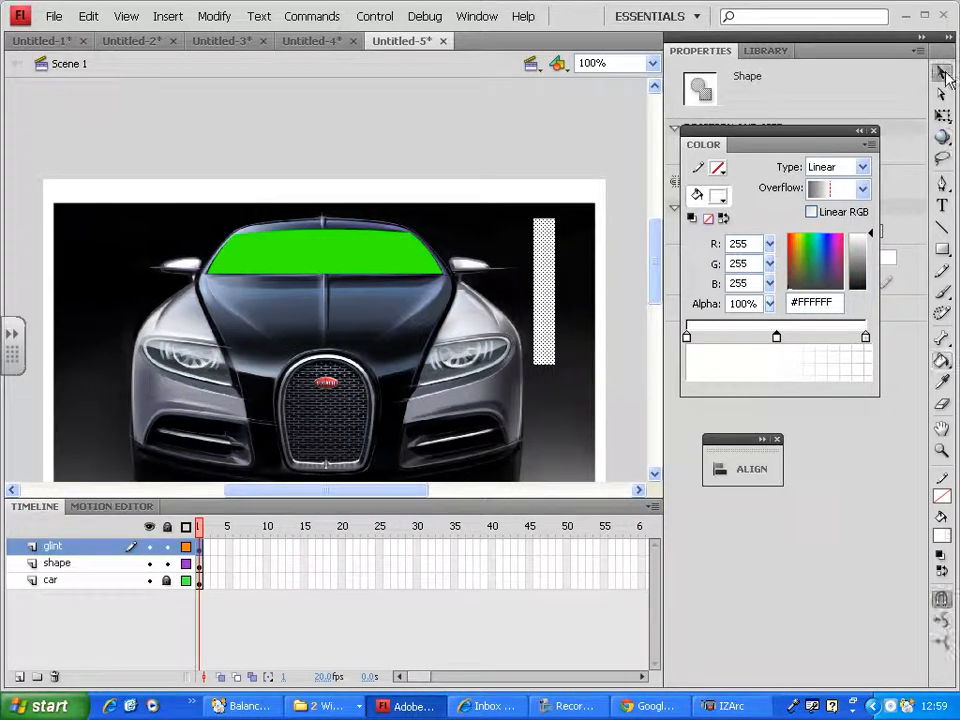
- Keep the Linear fill type, set the first gradient stop's alpha to 0%, and apply the fill to the rectangle with the Paint Bucket
left_click(862, 167)
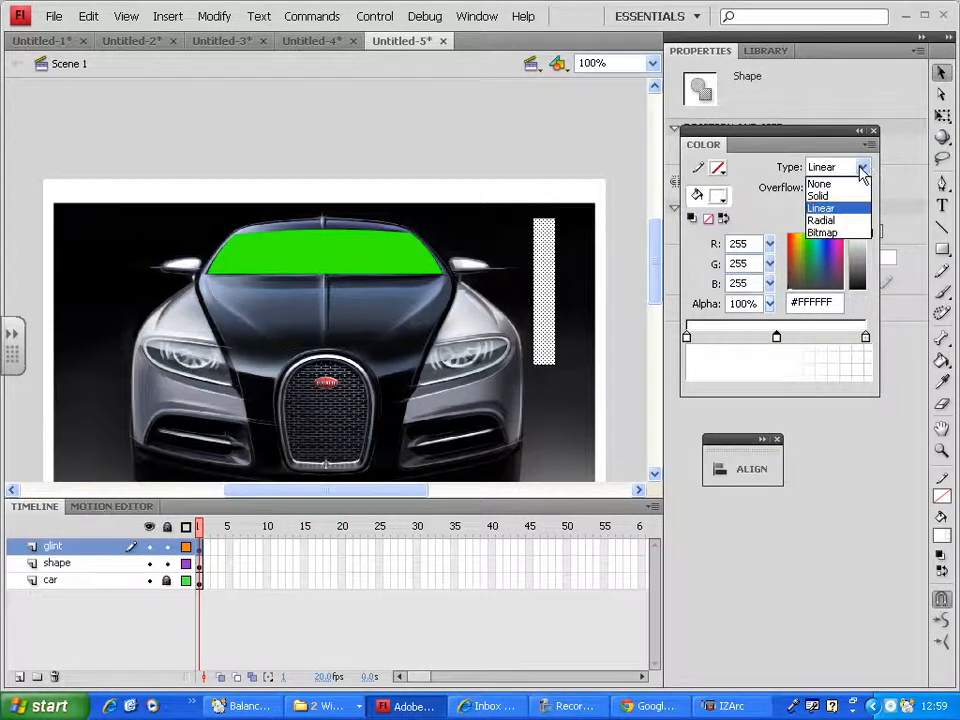
left_click(853, 208)
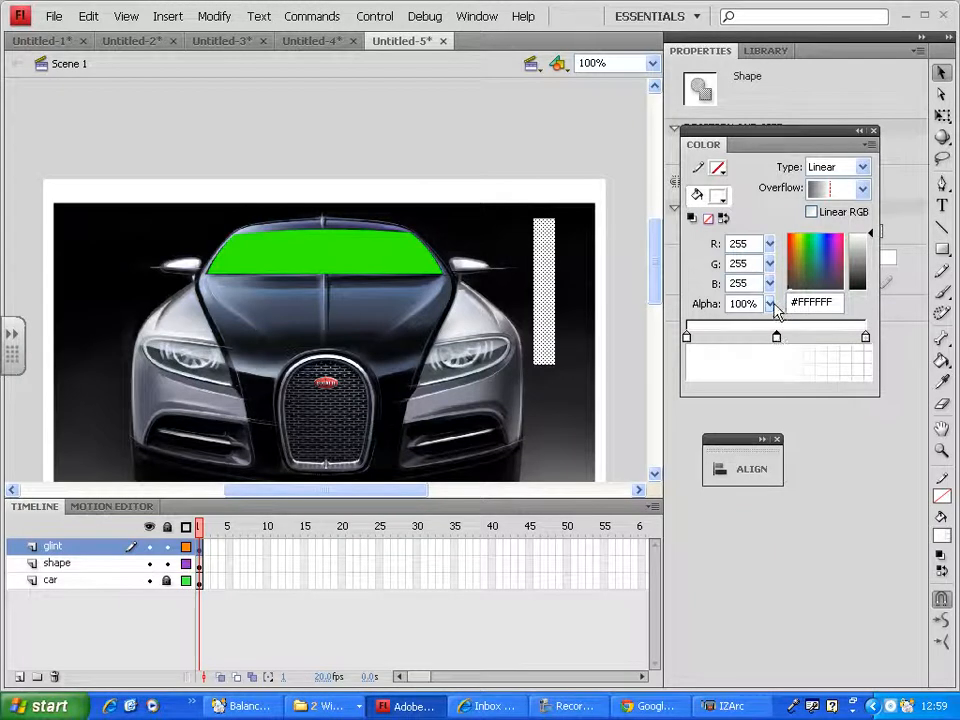
left_click(686, 339)
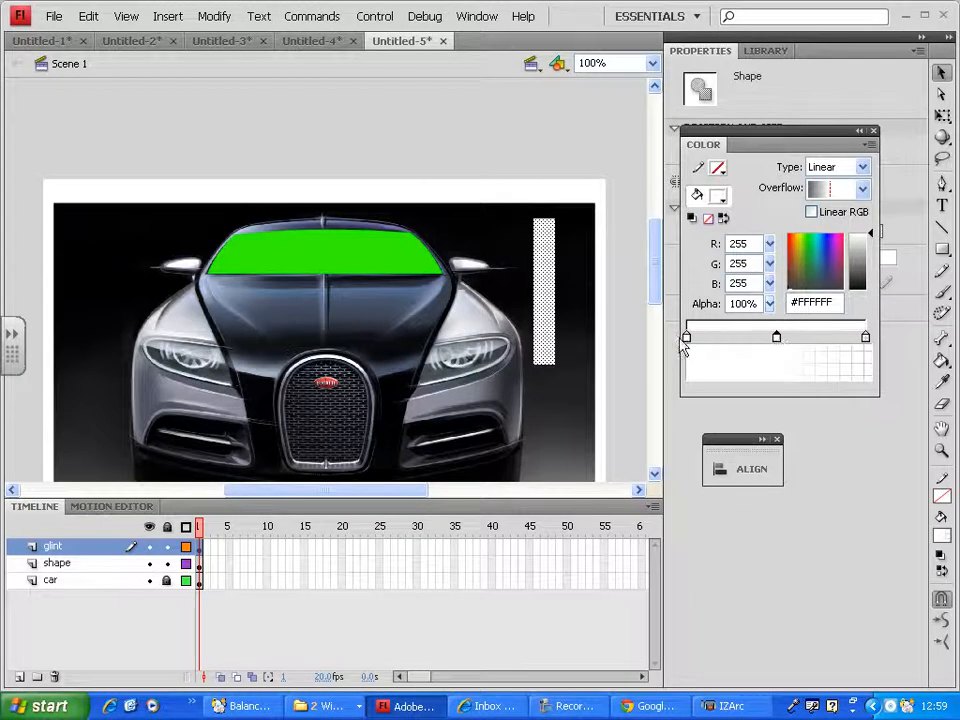
left_click(769, 304)
left_click_drag(772, 315, 780, 426)
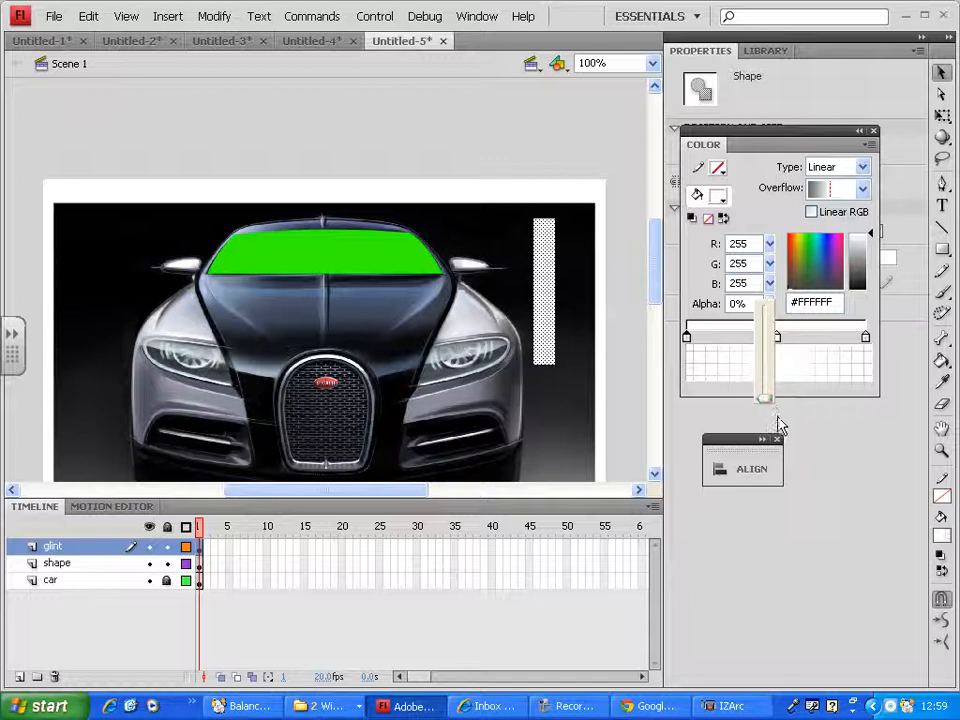
left_click(810, 391)
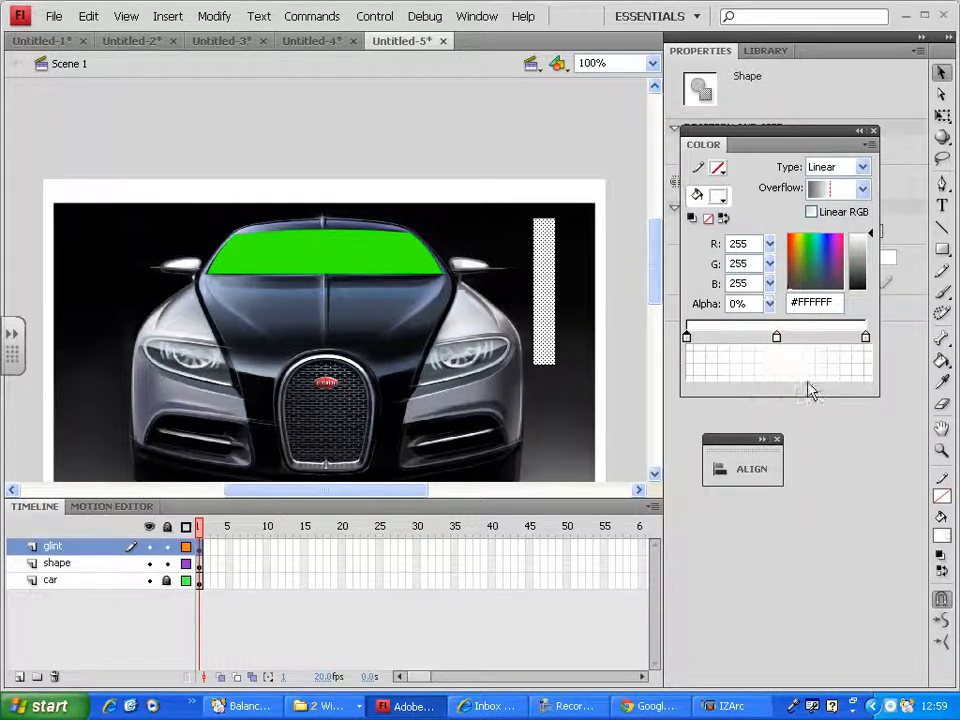
left_click(941, 360)
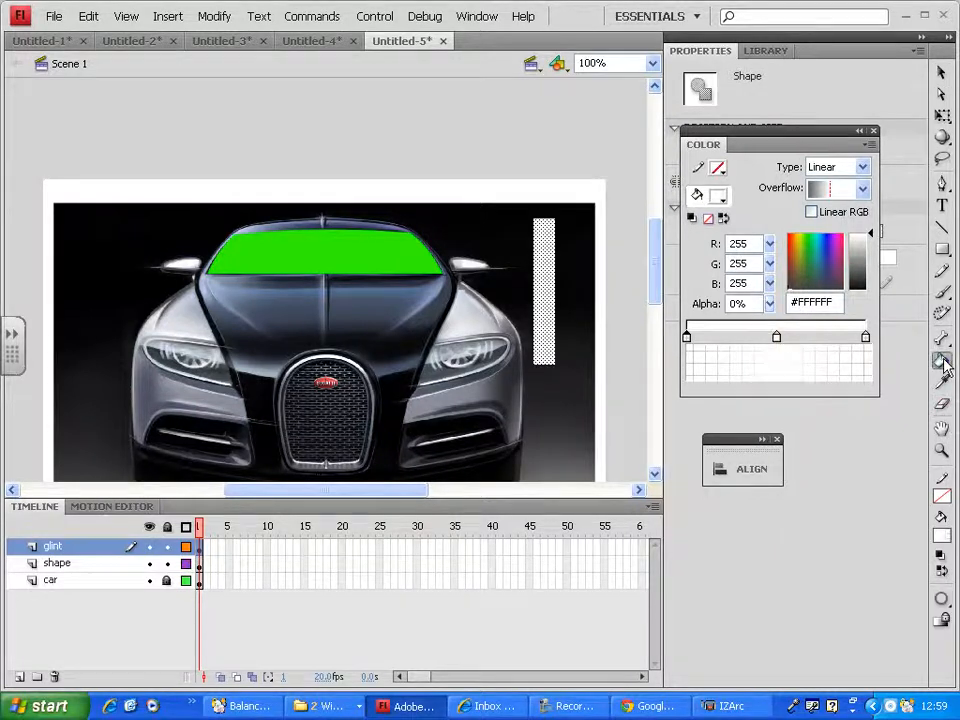
left_click(544, 294)
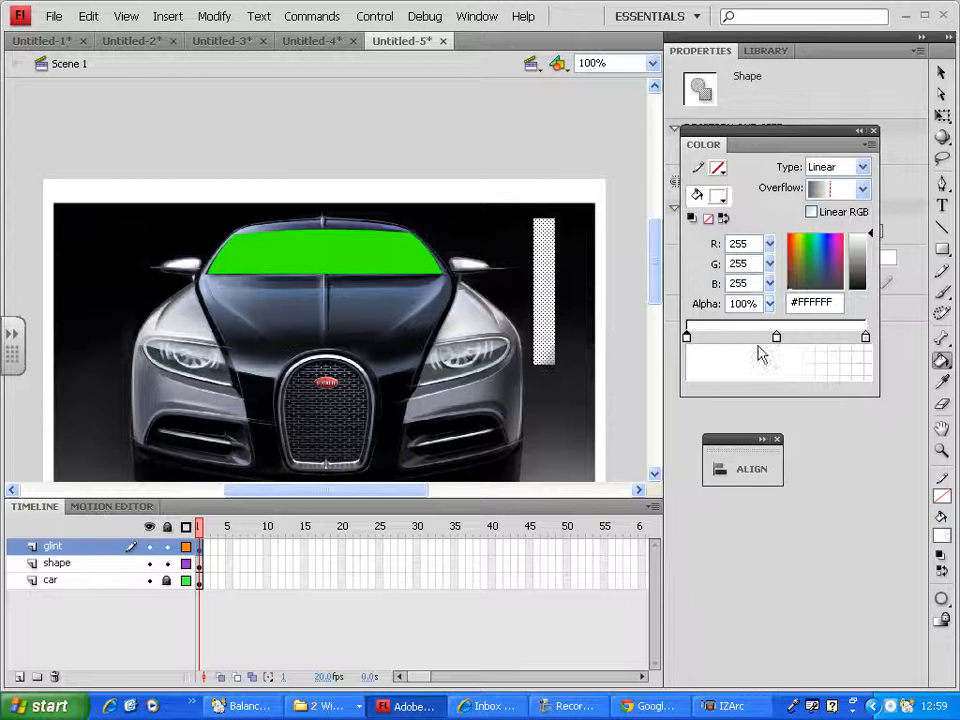
- Set the first stop's alpha to 0% with the Paint Bucket active and refill the rectangle with a short downward gradient
left_click_drag(769, 304, 772, 428)
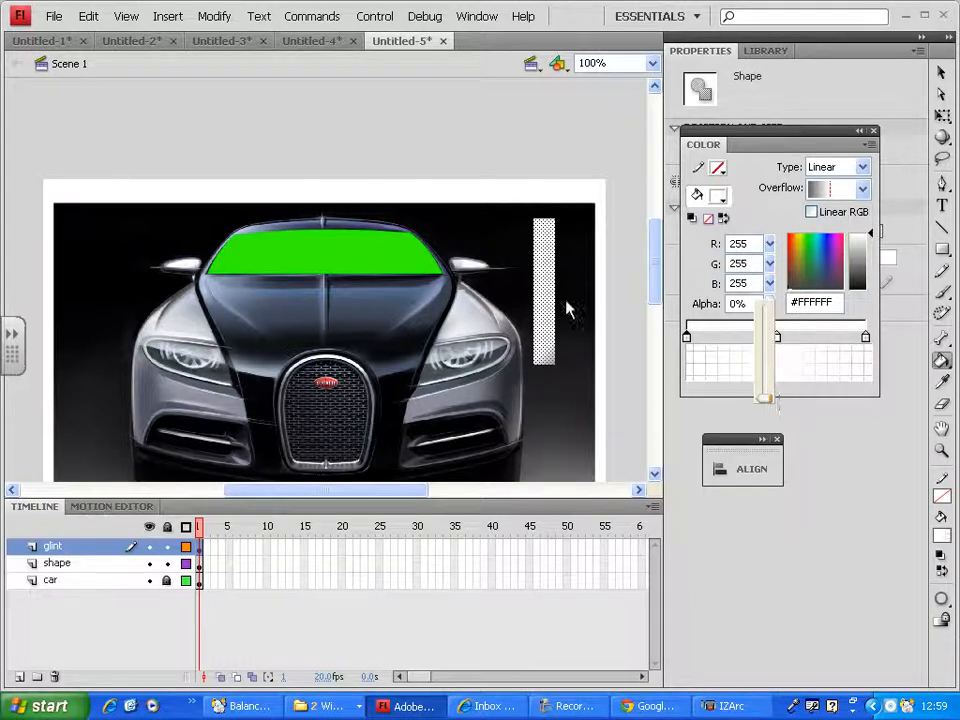
left_click(539, 275)
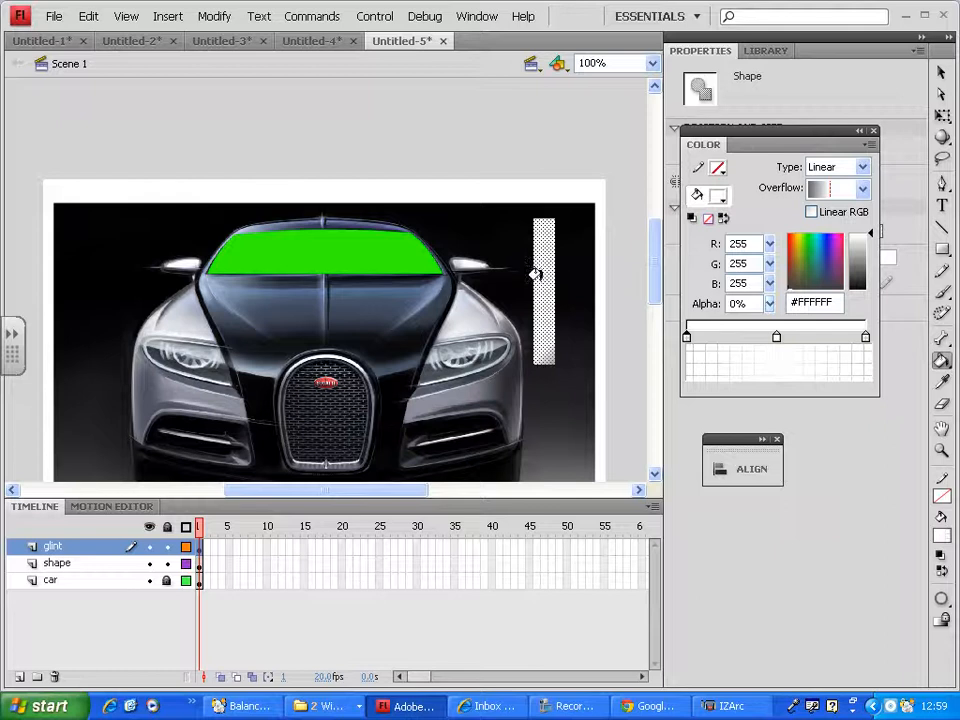
left_click_drag(536, 274, 540, 295)
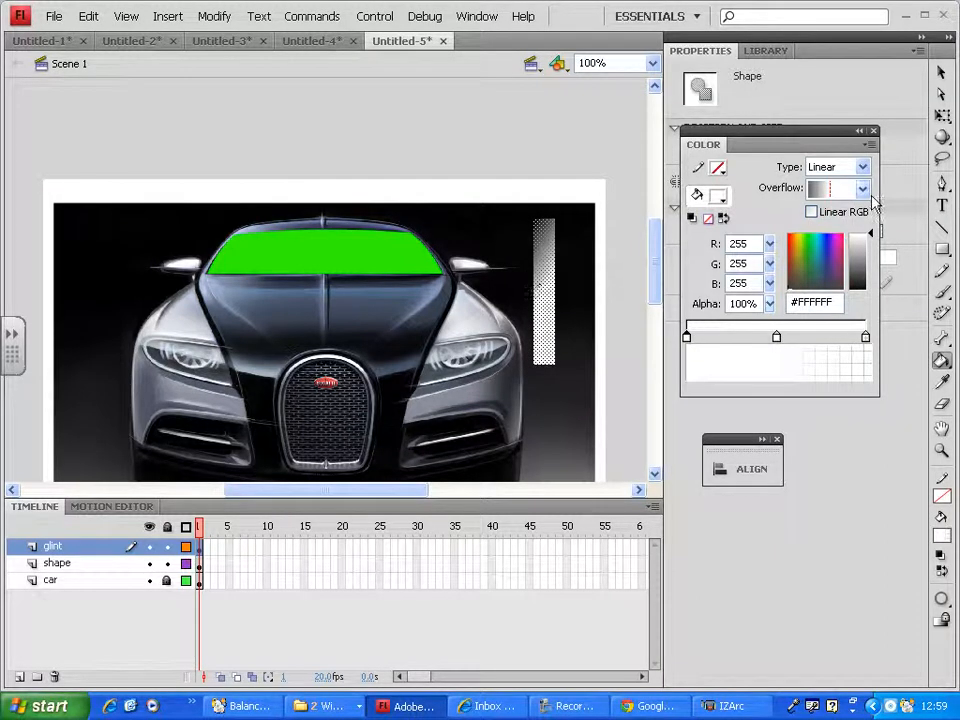
- Show the gradient's transform handles on the rectangle and look through the overflow modes, keeping the first one
key("f")
left_click(815, 212)
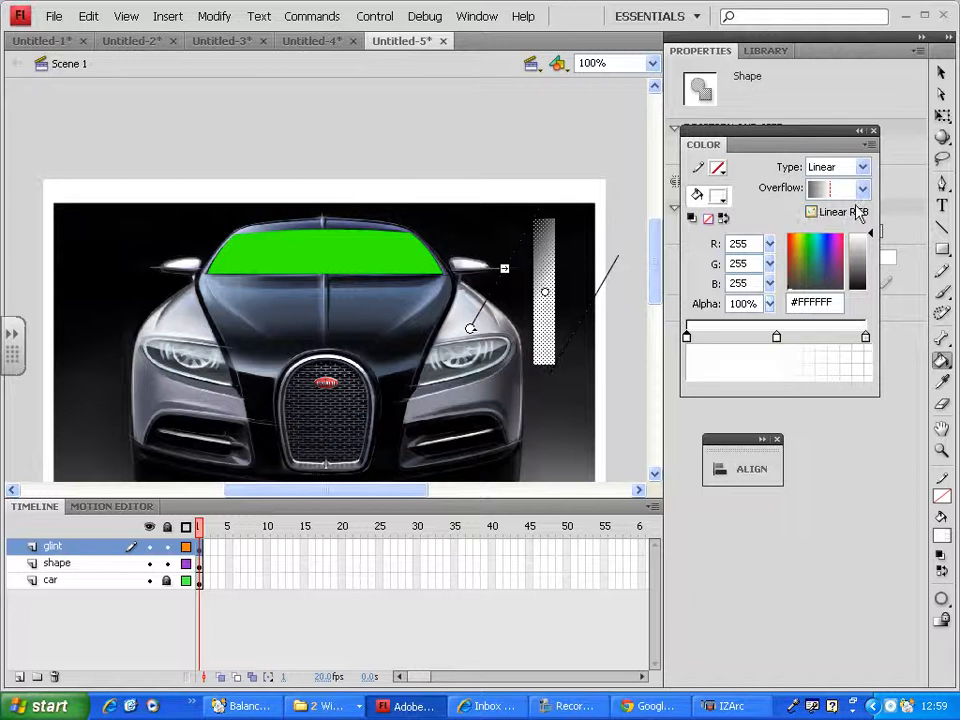
left_click(862, 190)
left_click(858, 216)
left_click(862, 190)
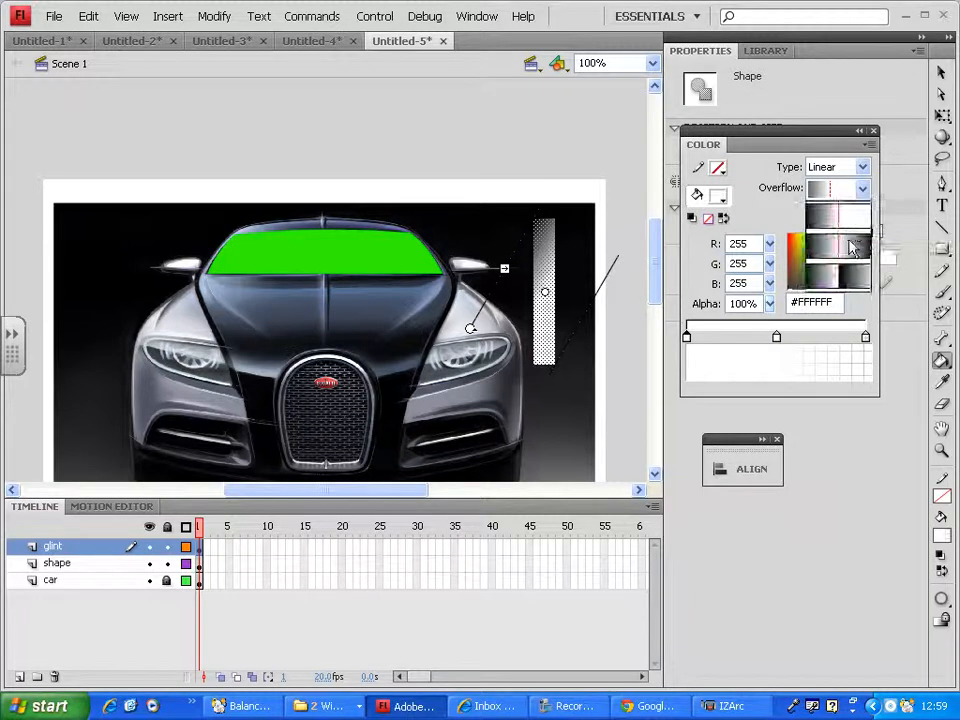
left_click(856, 218)
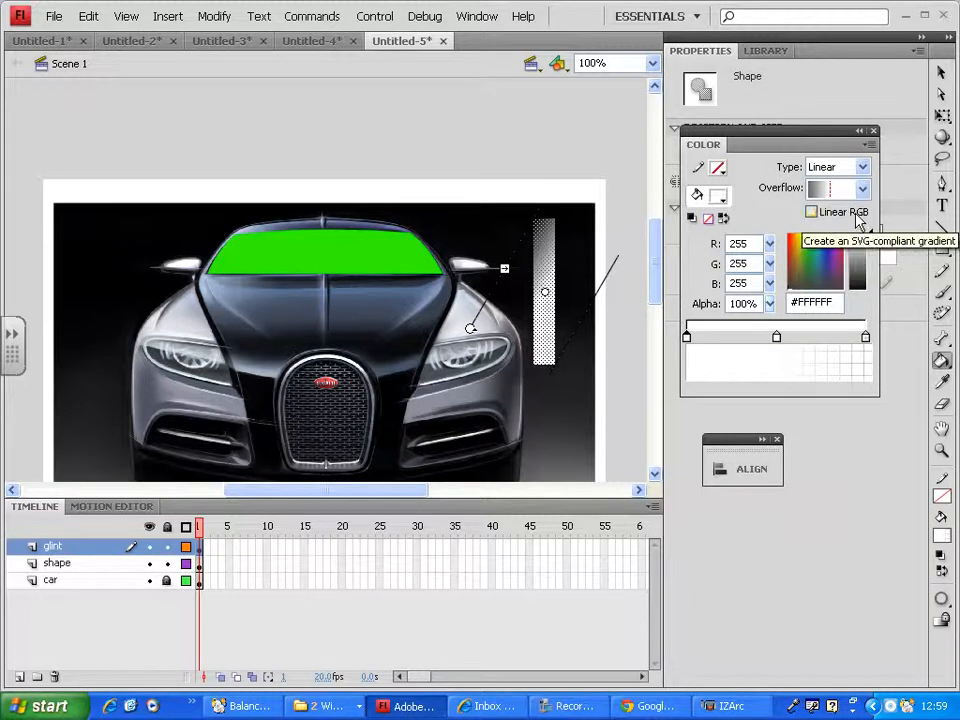
- Refill the rectangle with the Paint Bucket, running the gradient sideways off its edge
left_click(540, 298)
left_click_drag(547, 287, 508, 280)
left_click(538, 279)
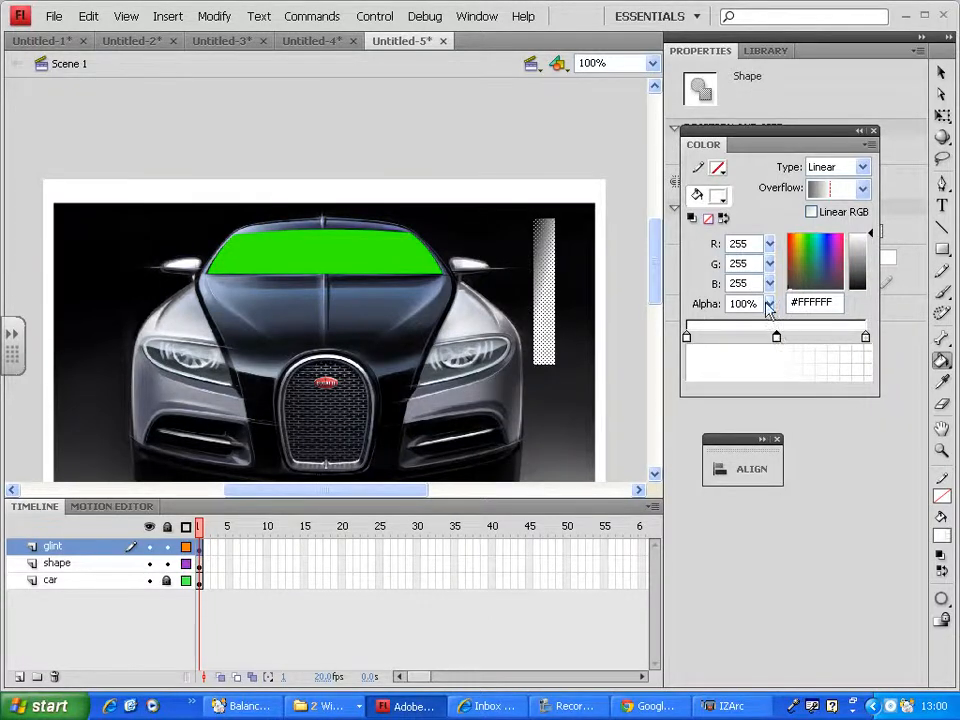
- Set the gradient's last stop to #EEEEEE at 0% alpha and refill the rectangle diagonally upward with the Paint Bucket
mouse_move(769, 303)
left_mouse_down()
mouse_move(767, 368)
mouse_move(767, 305)
left_mouse_up()
left_click(866, 337)
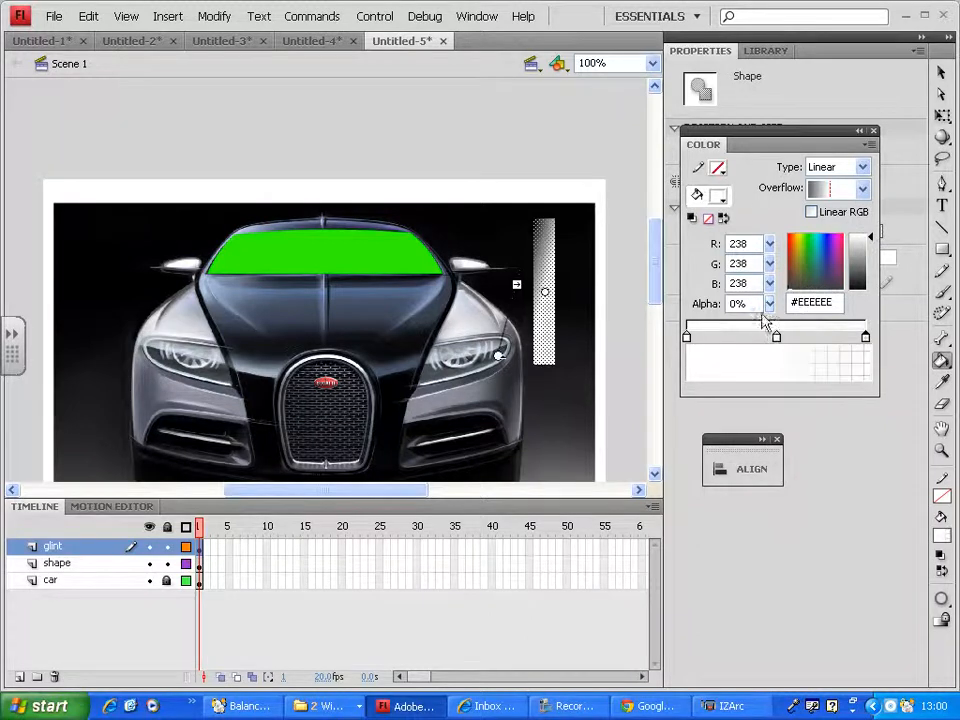
left_click(768, 308)
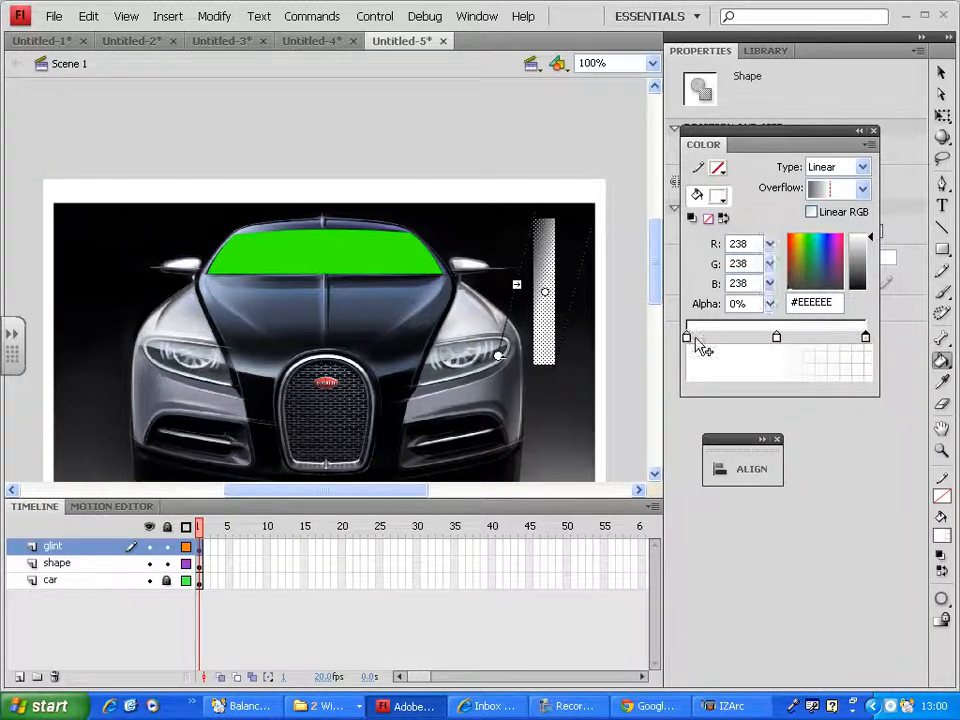
left_click(543, 308)
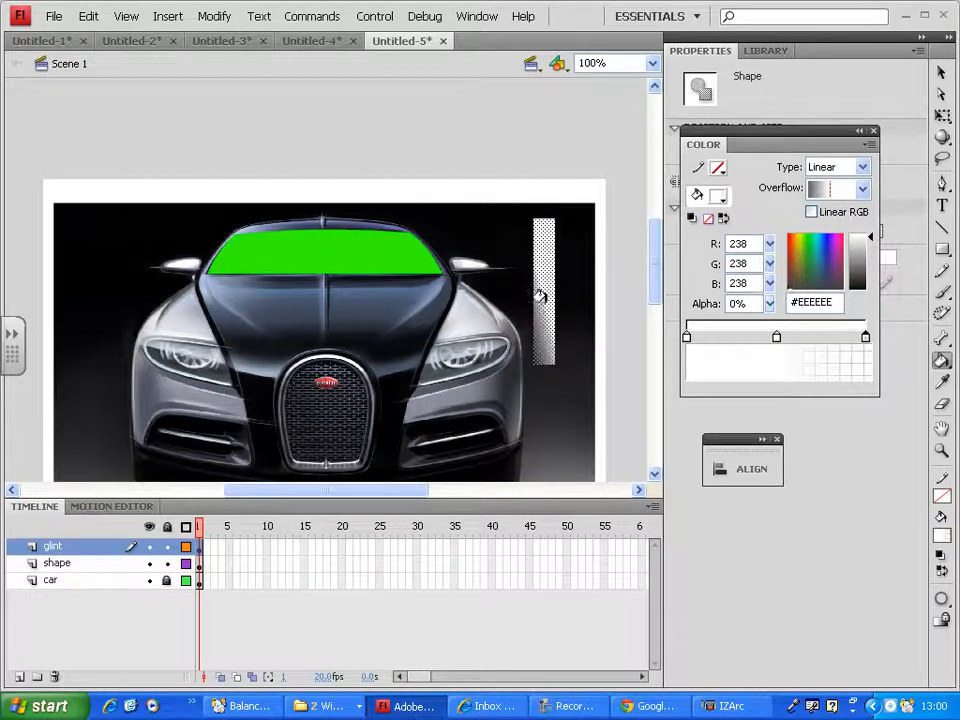
left_click_drag(537, 275, 598, 188)
left_click(941, 73)
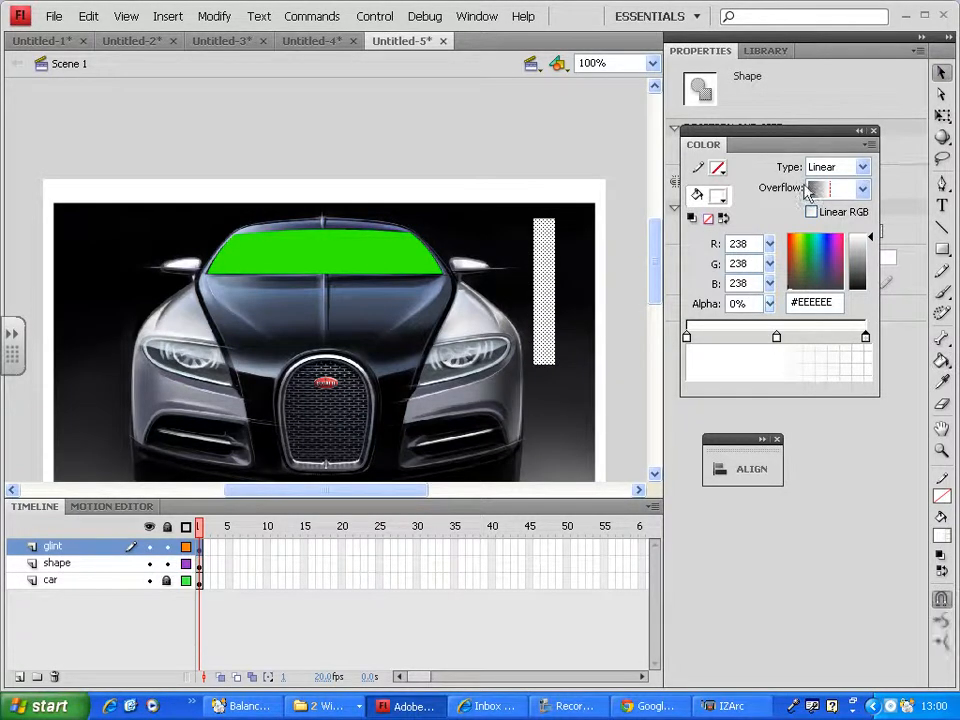
- Draw a tall rectangle and a small one with the fading gradient fill on the black background left of the car
left_click(609, 325)
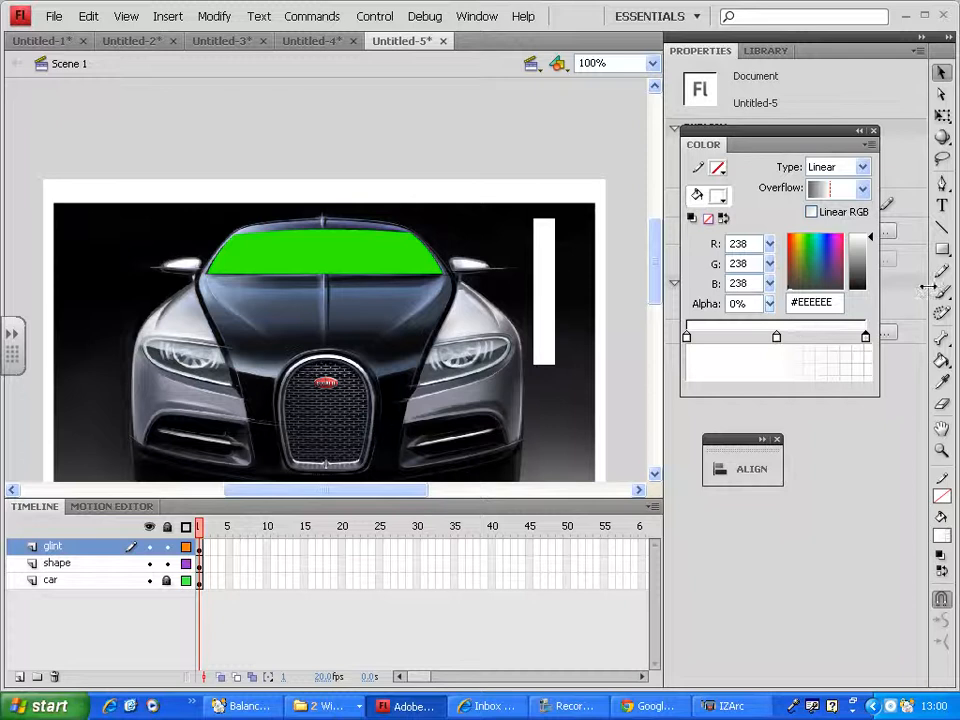
left_click(943, 249)
mouse_move(69, 261)
left_mouse_down()
mouse_move(107, 392)
mouse_move(95, 432)
mouse_move(147, 472)
left_mouse_up()
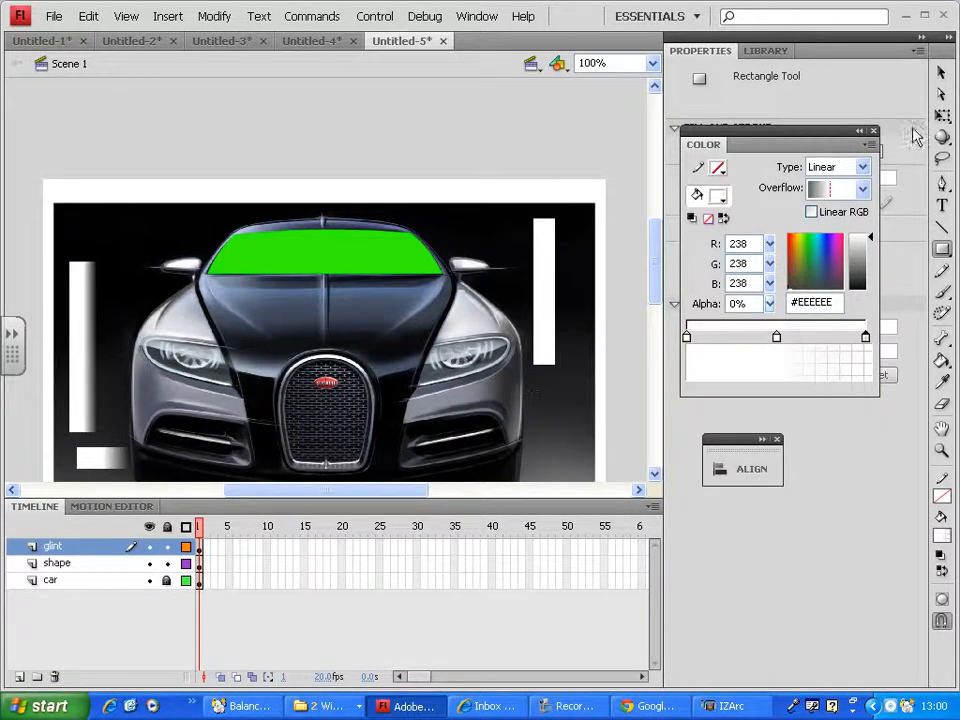
- Move the new tall rectangle upward so that it straddles the stage's upper edge left of the car
left_click(941, 73)
left_click(86, 315)
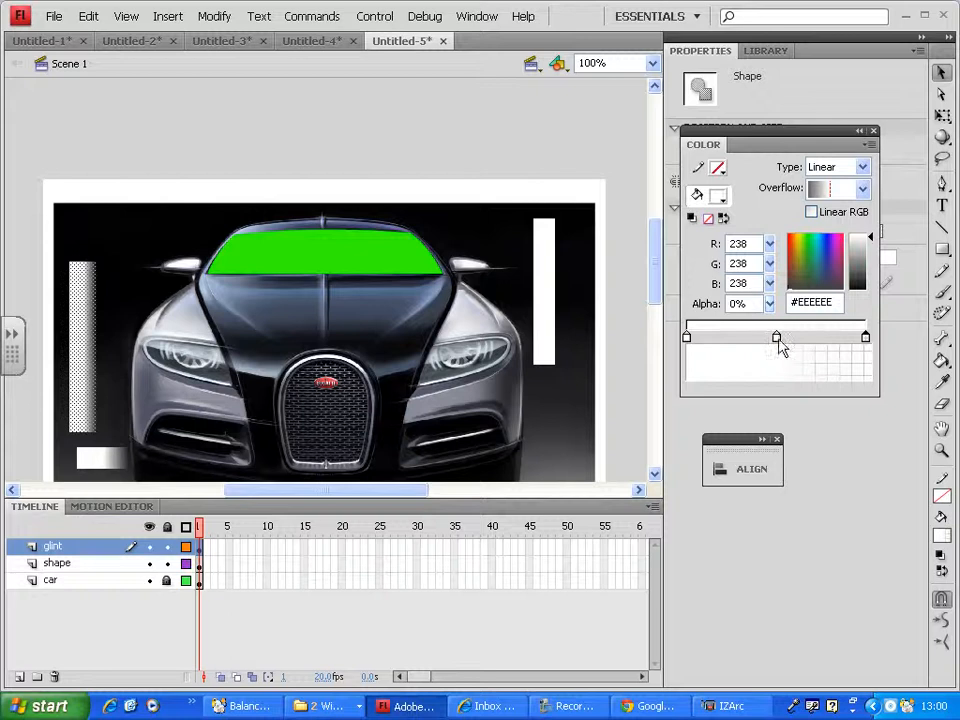
left_click(778, 340)
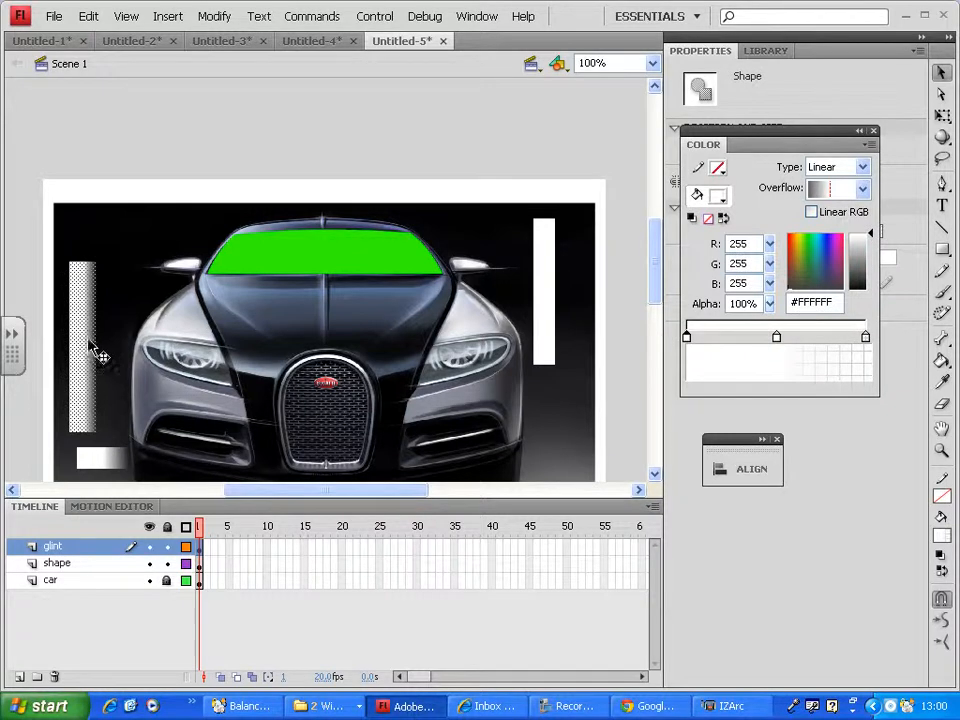
left_click_drag(95, 352, 133, 281)
left_click(189, 186)
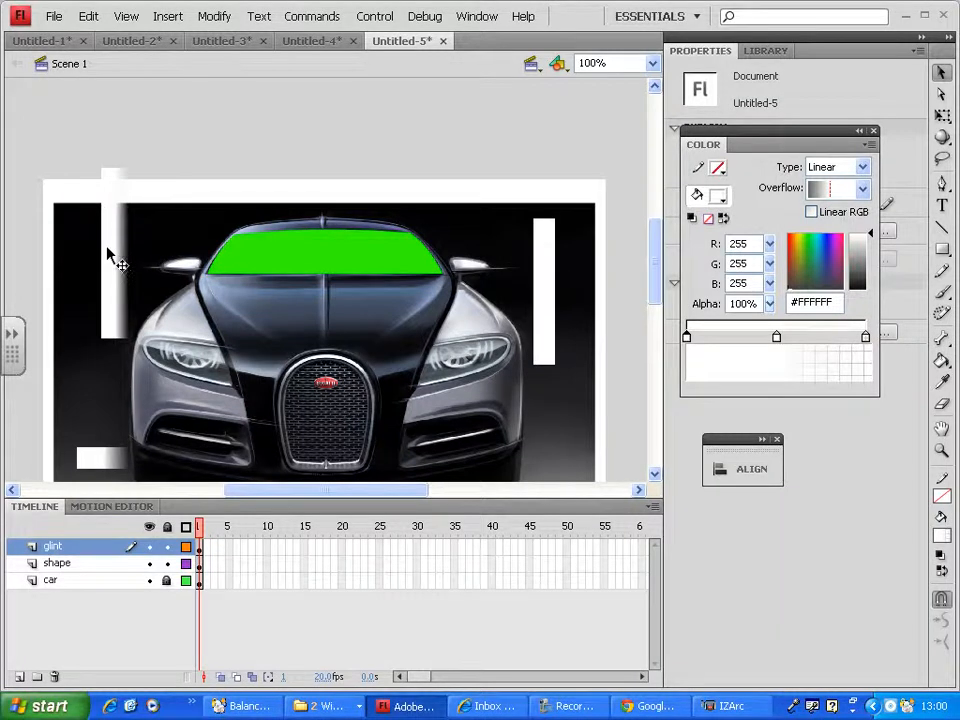
left_click_drag(108, 253, 117, 188)
left_click(143, 160)
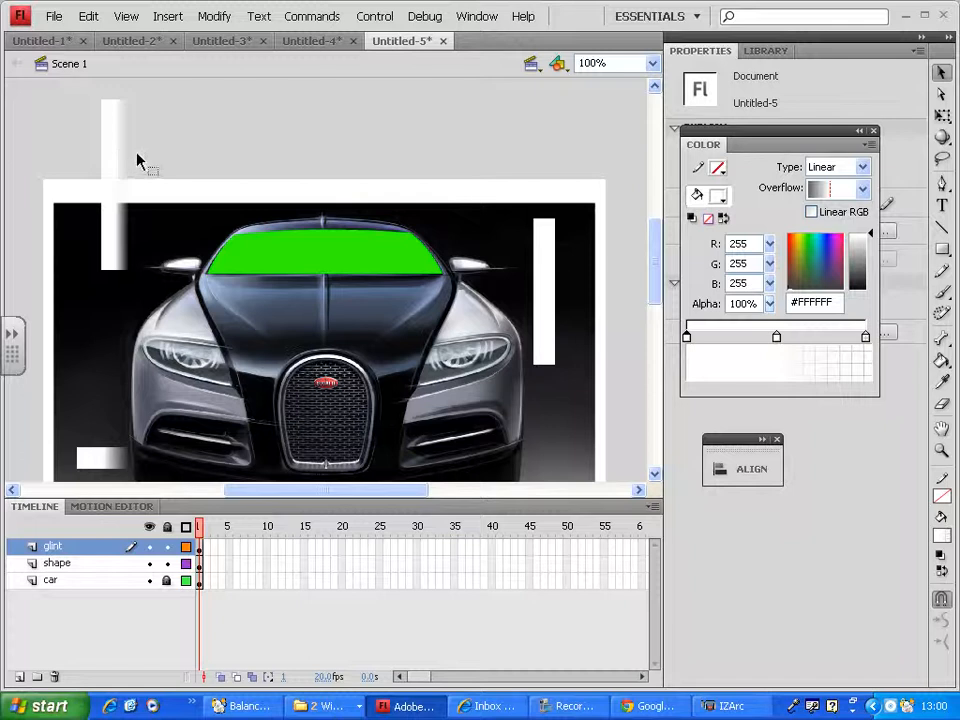
left_click(123, 152)
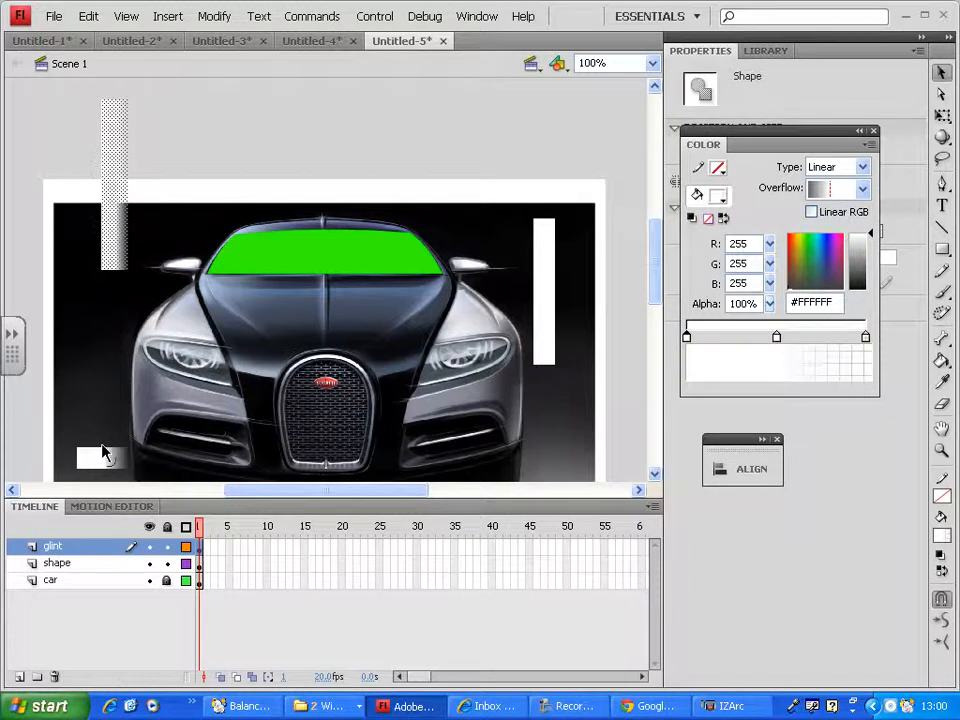
- Set the new tall rectangle's first gradient stop, #FFFFFF, to 0% alpha
left_click(550, 348)
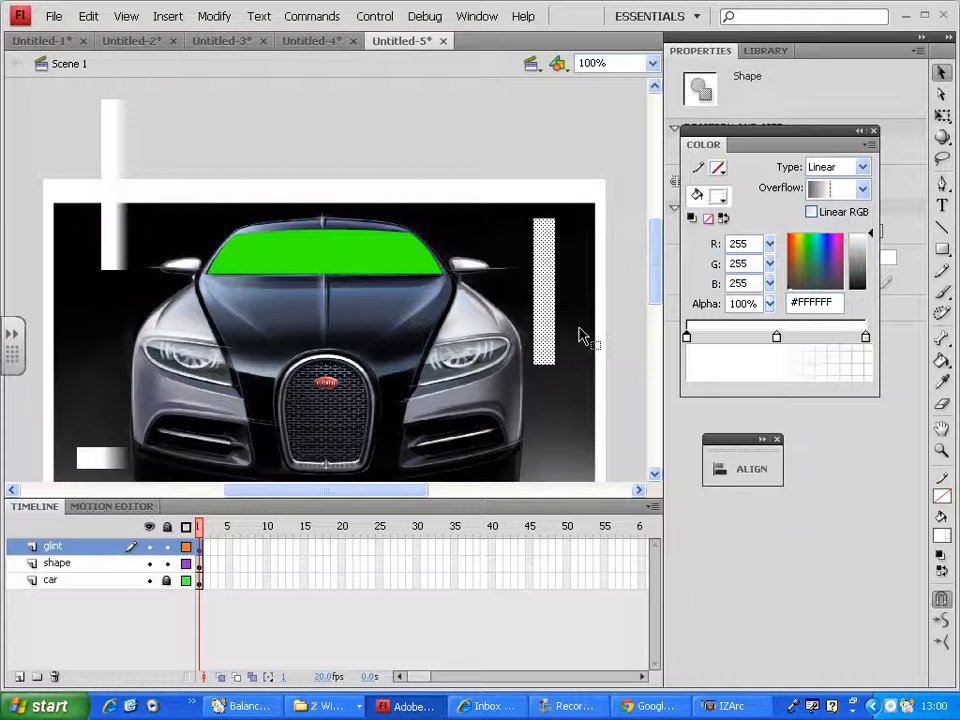
left_click(113, 185)
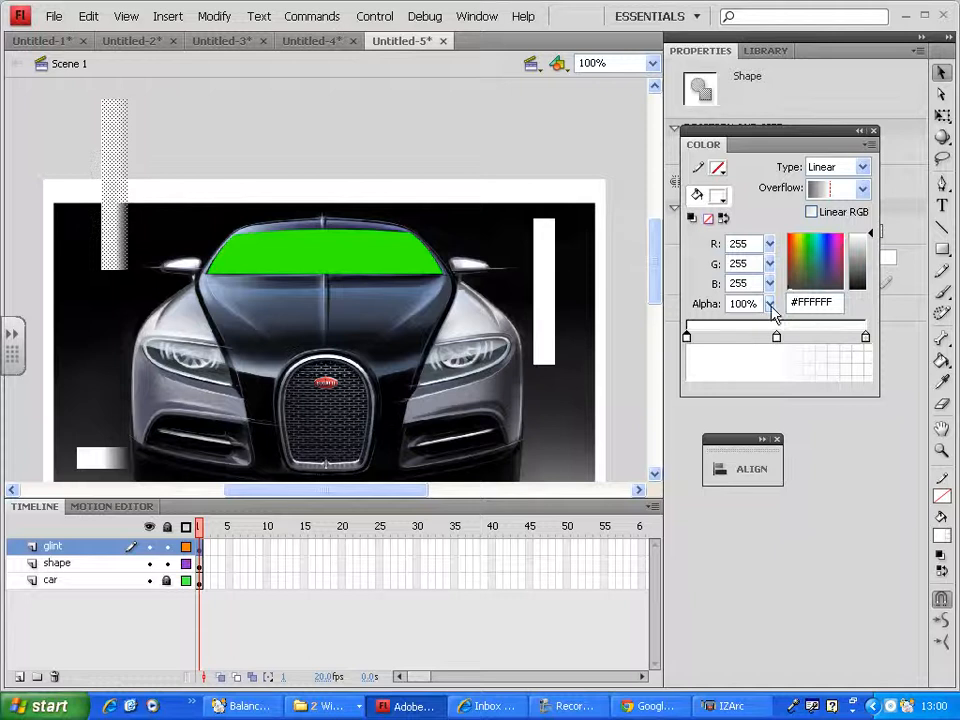
left_click_drag(770, 303, 771, 497)
left_click(225, 152)
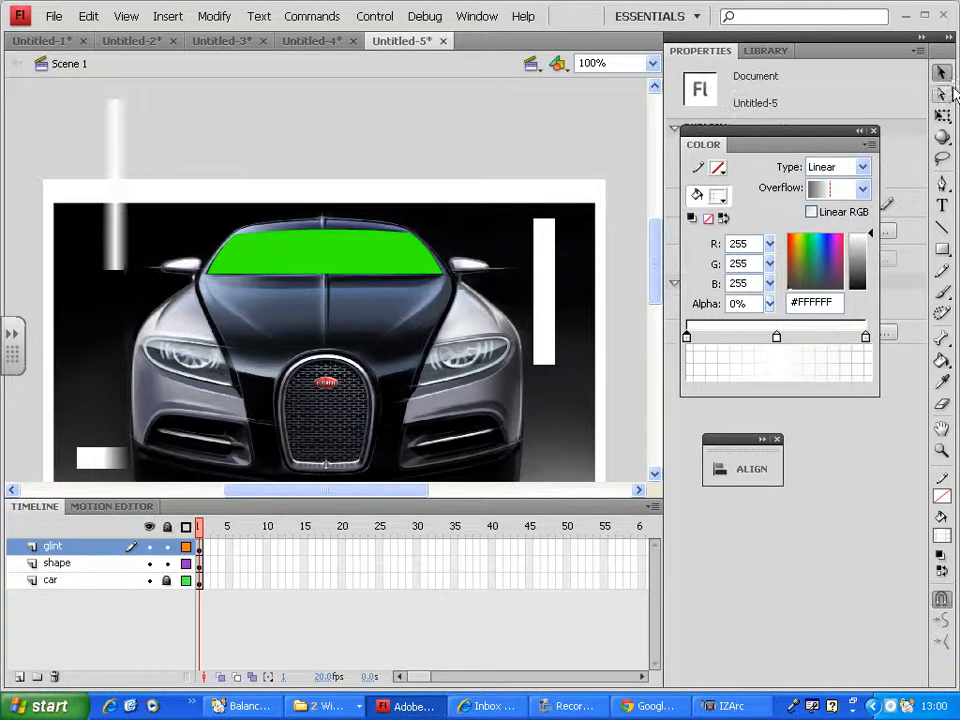
- Try the glint rectangle lower against the black background, and return it to the stage's upper edge
left_click(116, 257)
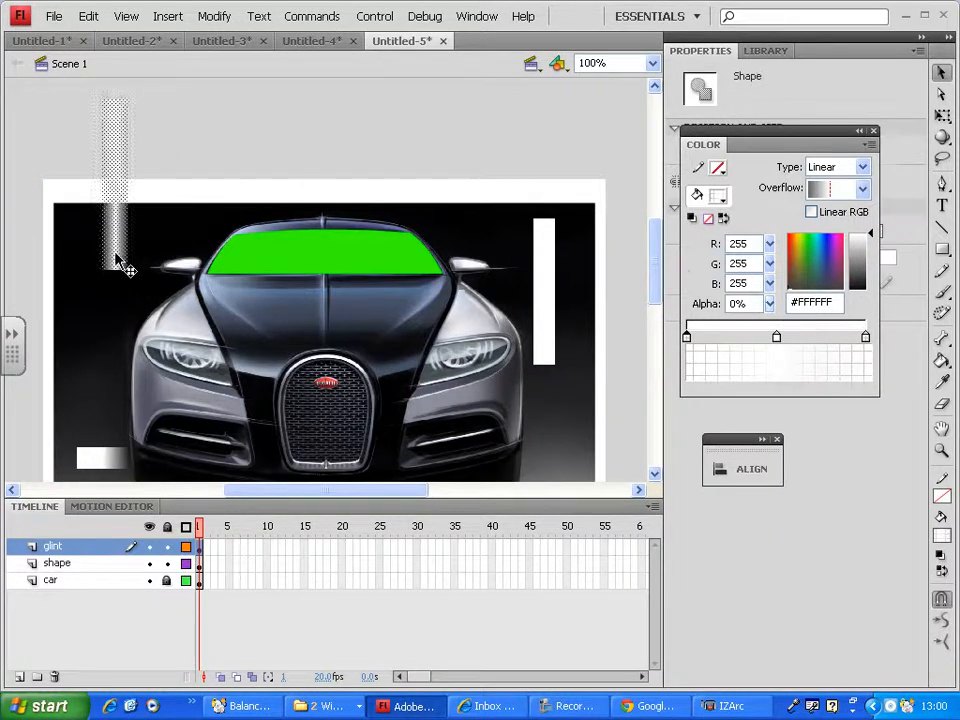
left_click_drag(116, 257, 103, 378)
left_click(217, 172)
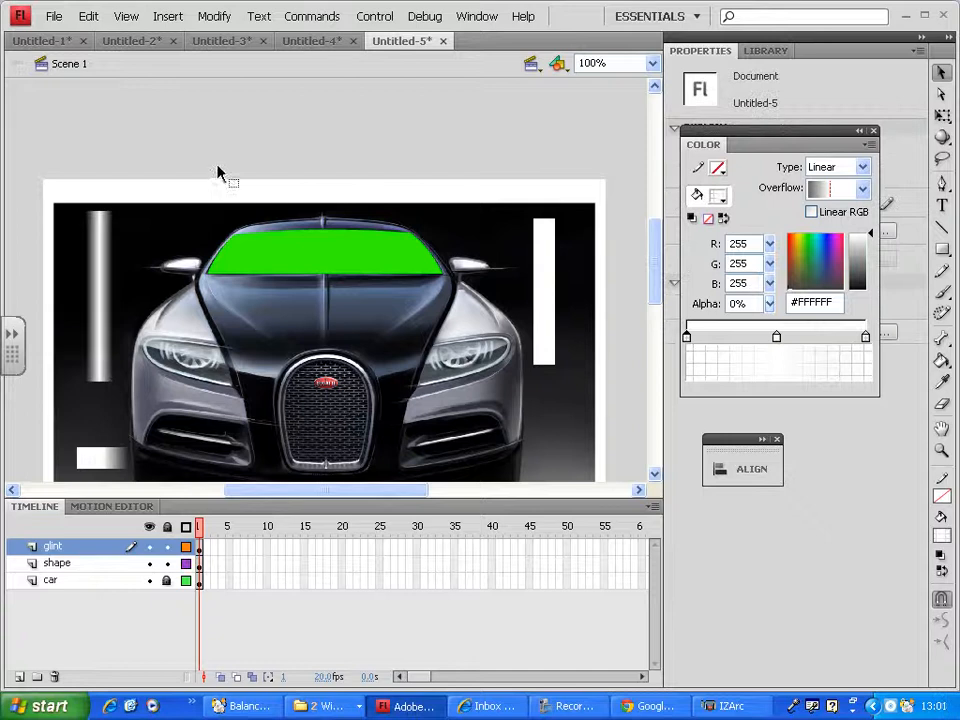
left_click(96, 354)
left_click_drag(96, 354, 117, 259)
left_click(206, 150)
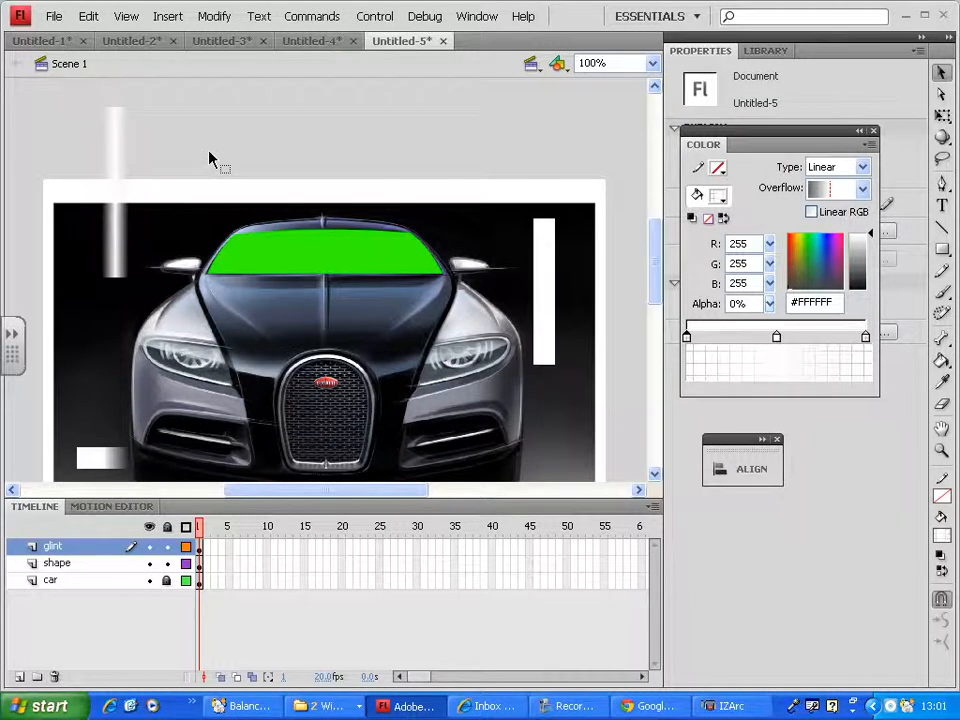
- Delete the old white rectangle right of the car and the small gradient rectangle below the glint
left_click(551, 302)
key("Delete")
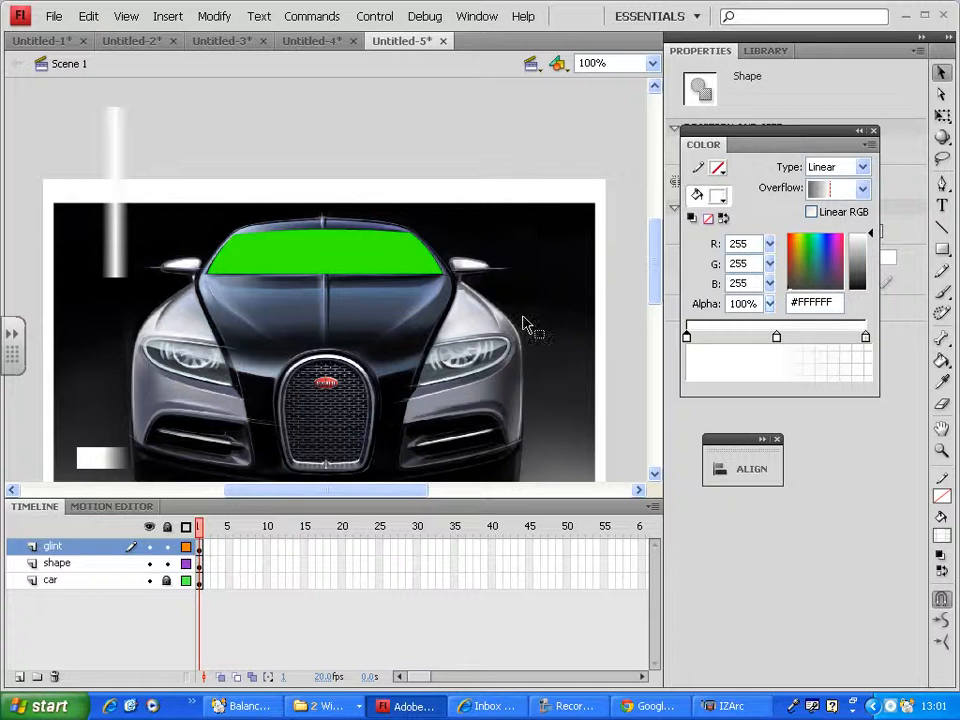
left_click(88, 463)
key("Delete")
- Try out the glint's path across to the car's far side and place it back left of the windscreen
left_click(116, 242)
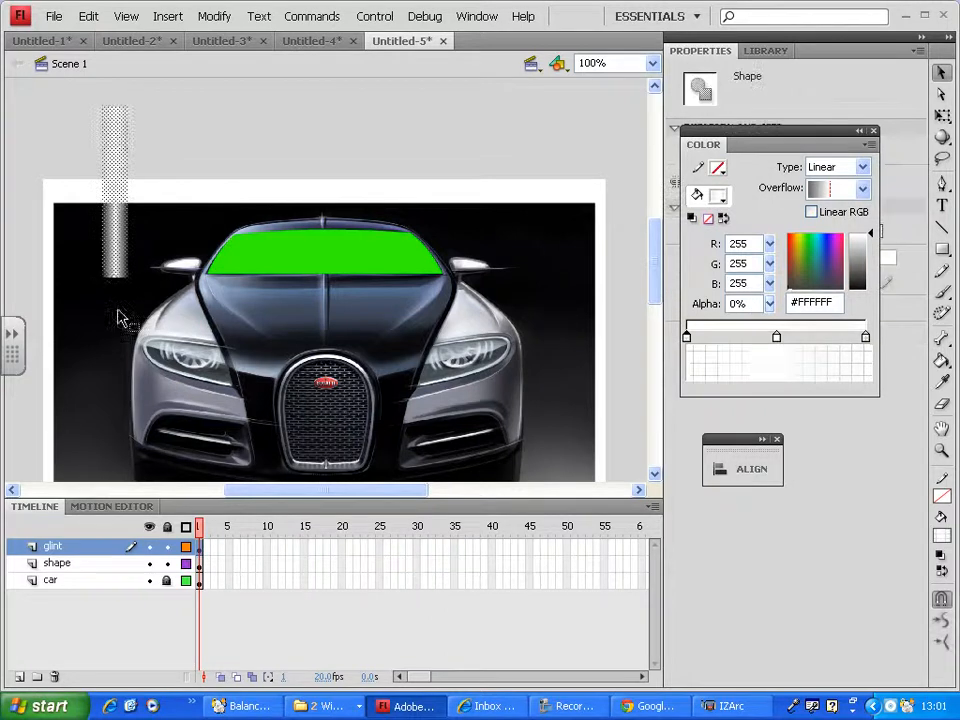
left_click_drag(116, 258, 496, 322)
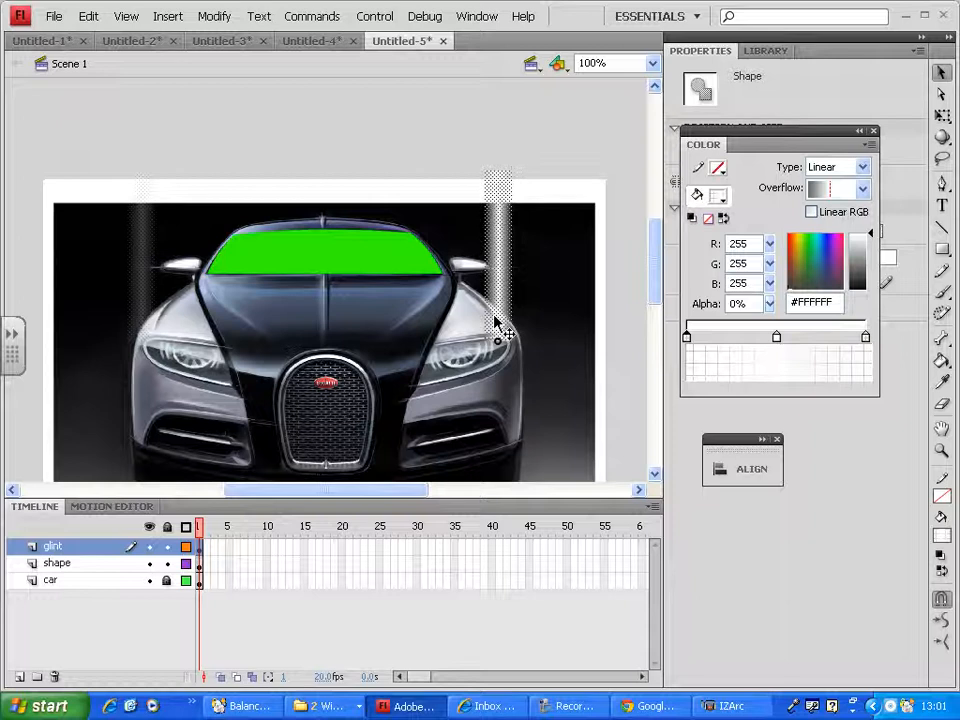
left_click_drag(496, 322, 125, 300)
left_click(68, 300)
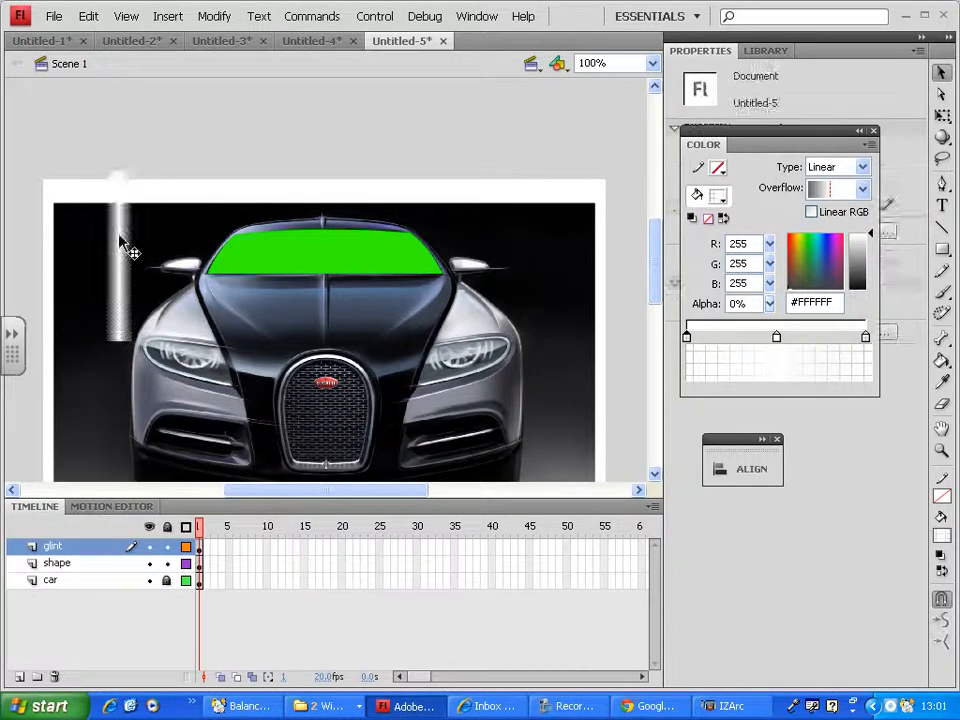
- Create a motion tween from the glint, accepting its conversion to a symbol, and extend the tween to frame 40
left_click(118, 322)
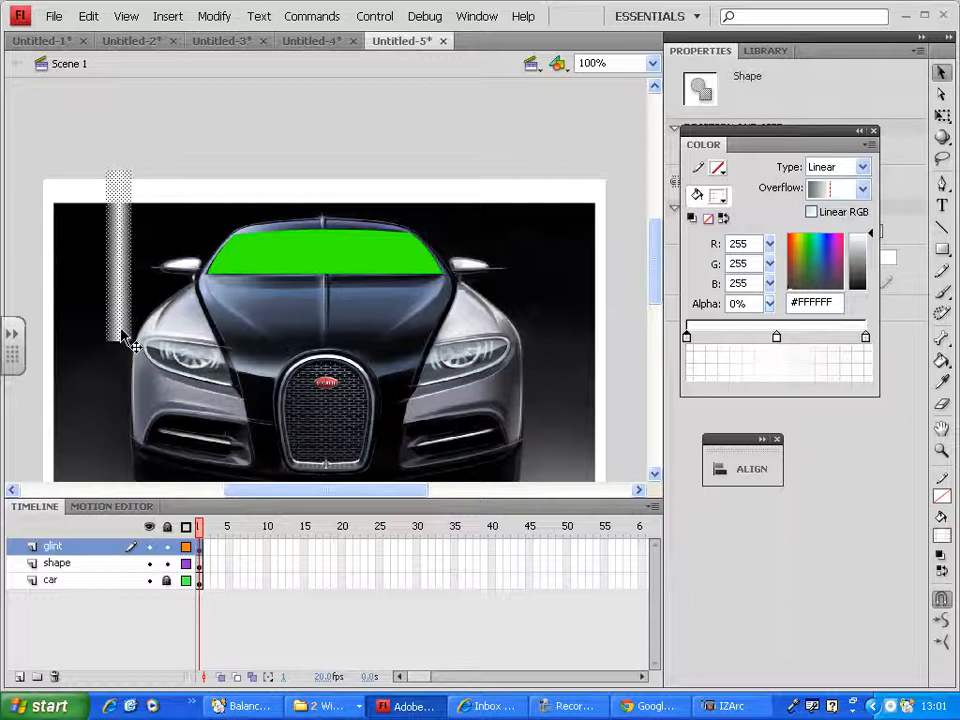
right_click(121, 302)
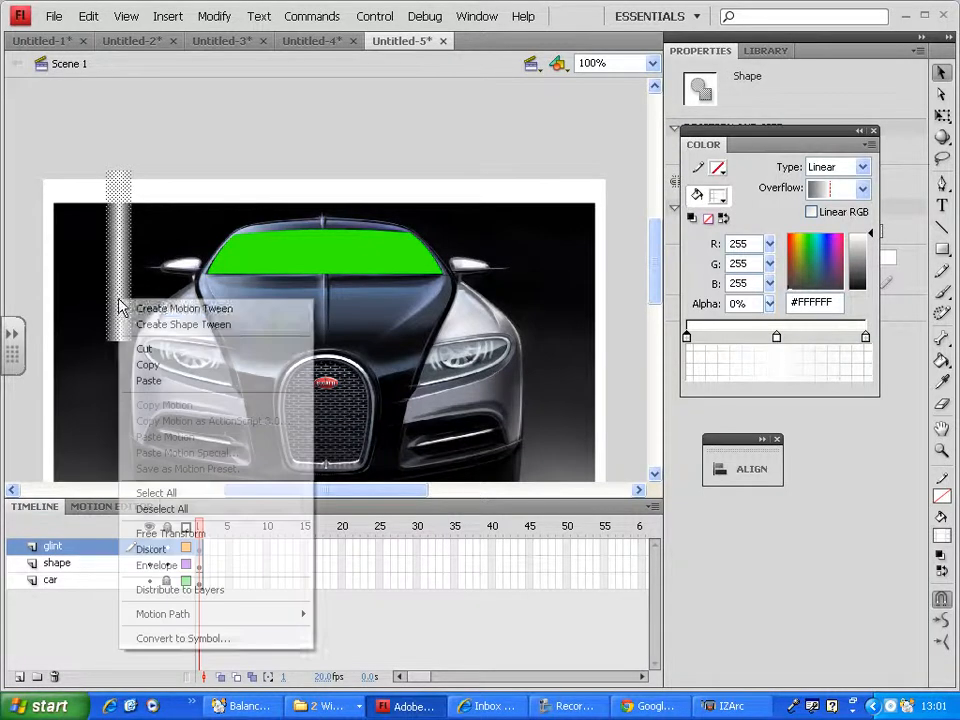
left_click(190, 309)
left_click(439, 406)
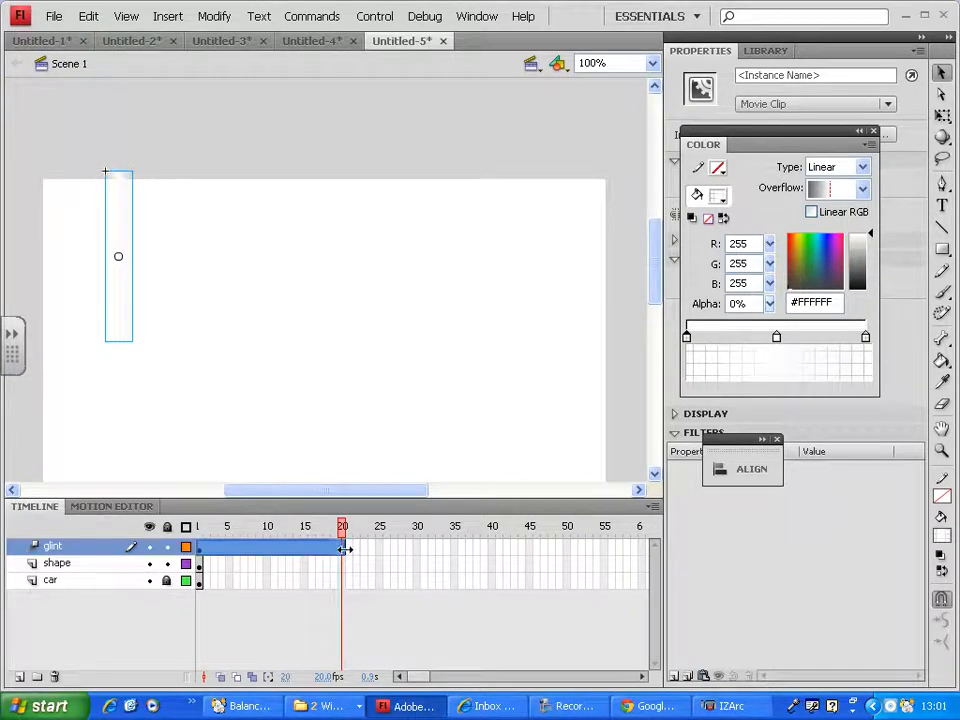
left_click_drag(346, 549, 493, 548)
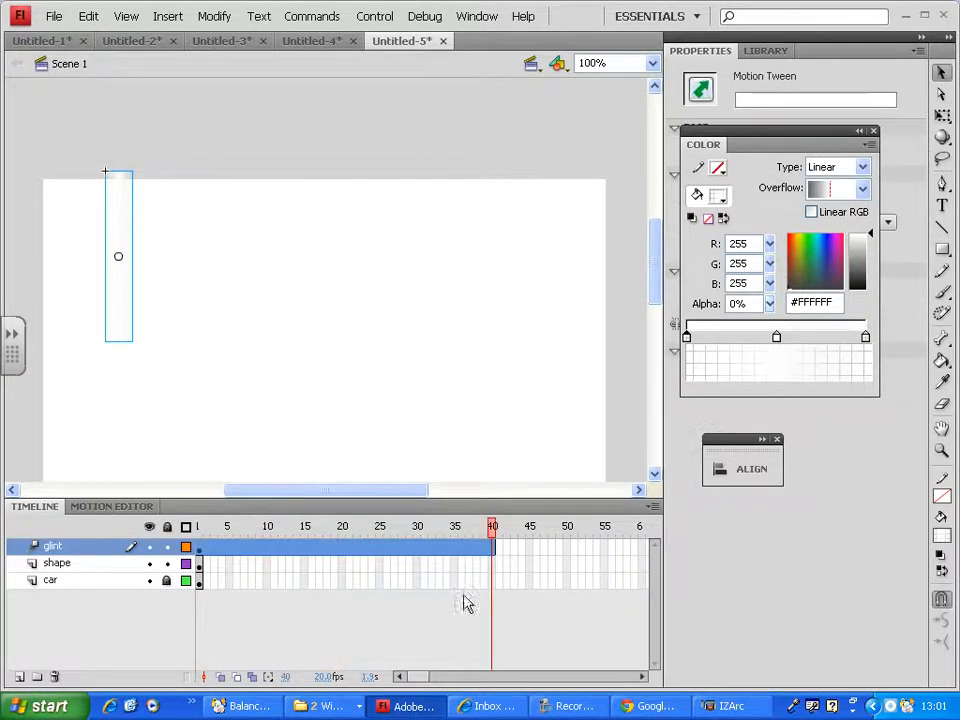
- Extend the shape and car layers to frame 40 by inserting frames
left_click(494, 566)
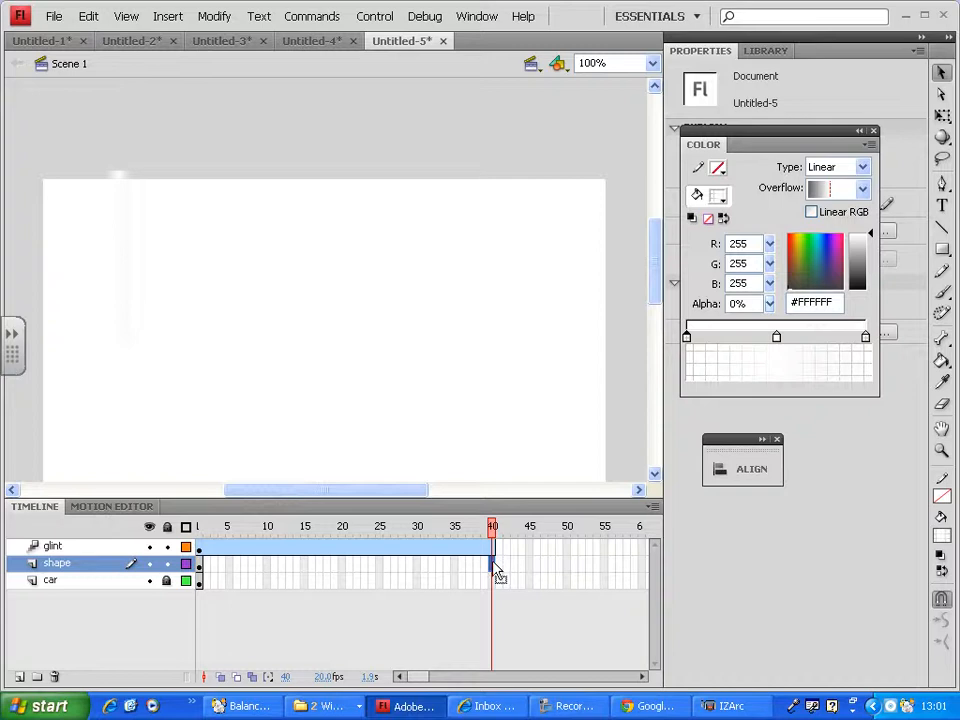
right_click(495, 568)
left_click(619, 223)
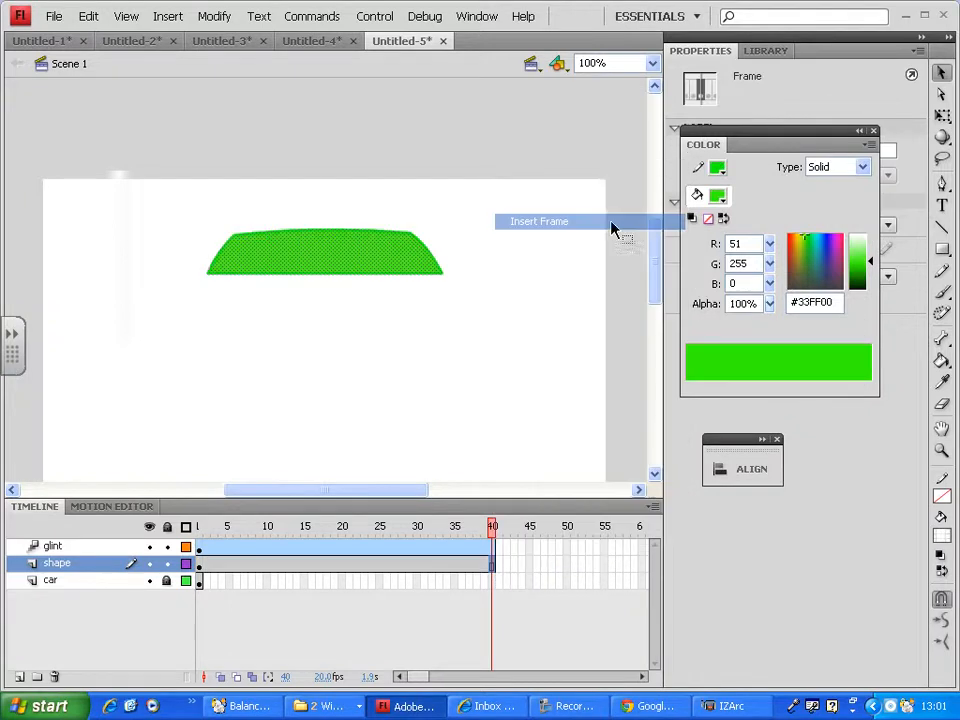
right_click(491, 581)
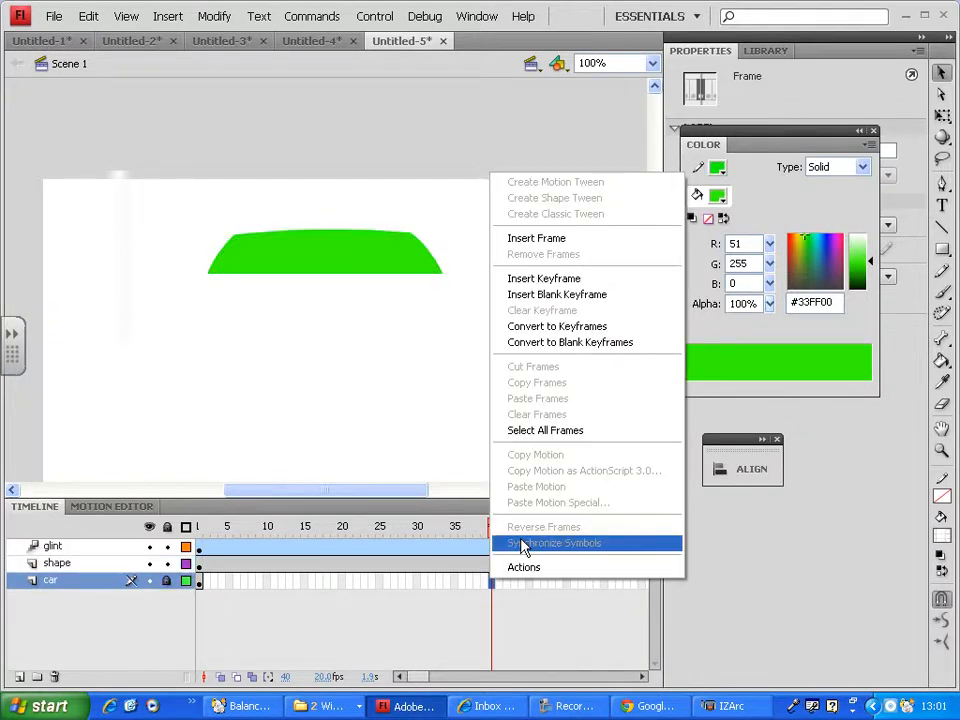
left_click(563, 245)
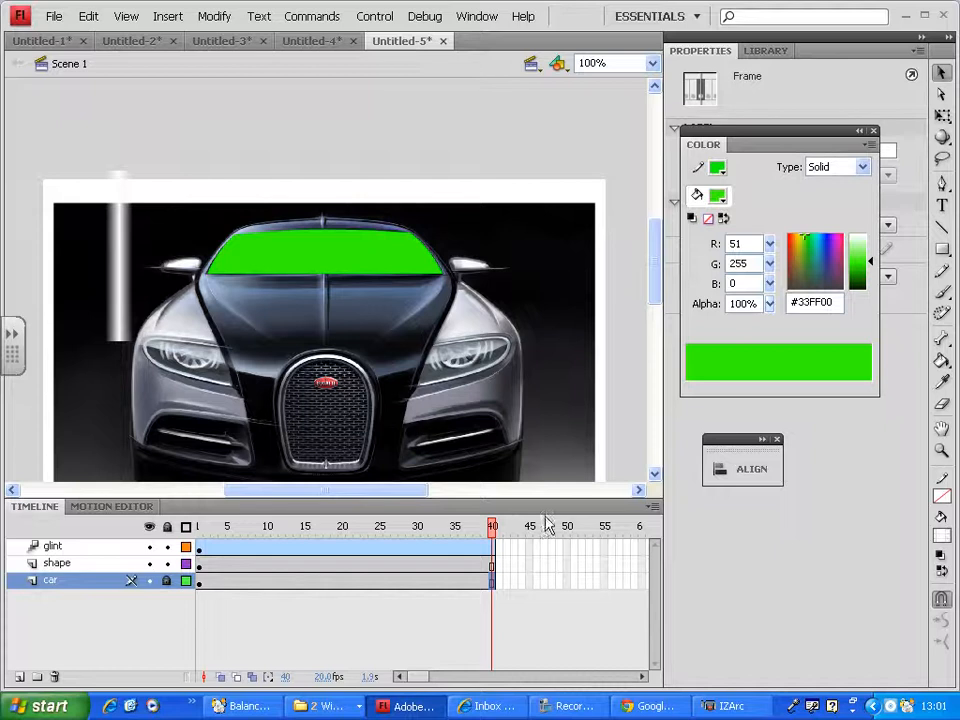
- Move the glint horizontally to the right of the car at frame 40 and play the animation
left_click(394, 527)
left_click(199, 532)
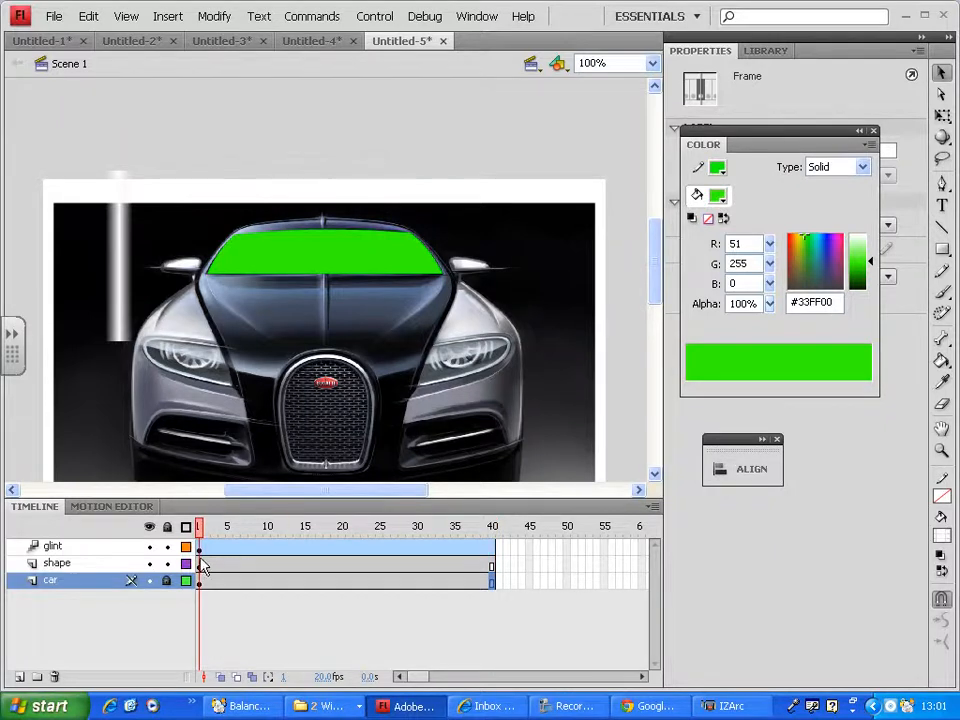
left_click(118, 253)
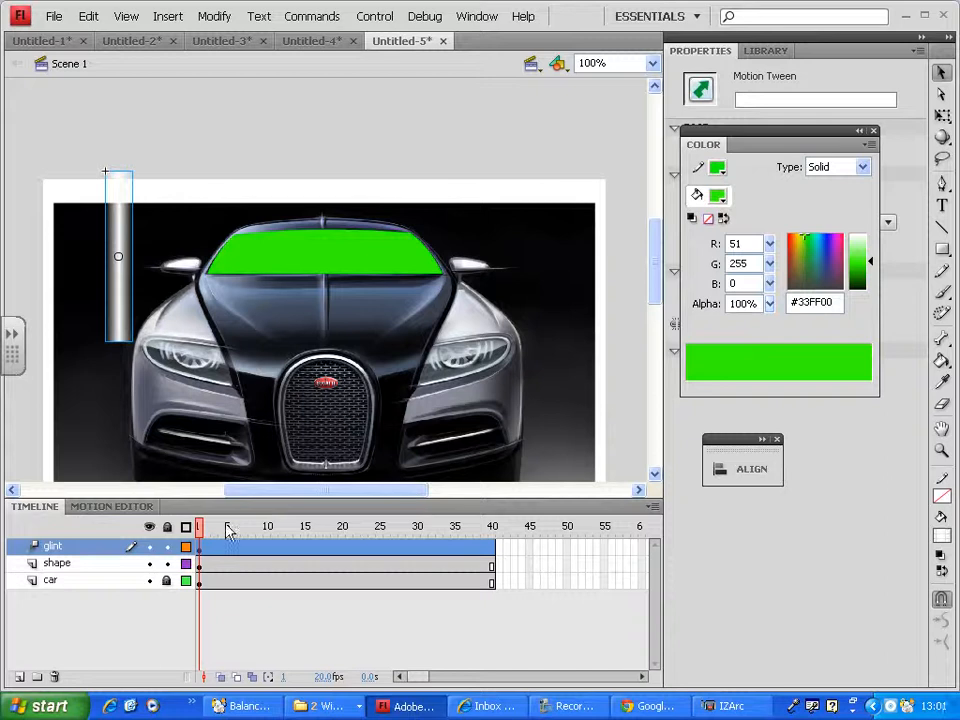
left_click_drag(201, 528, 537, 535)
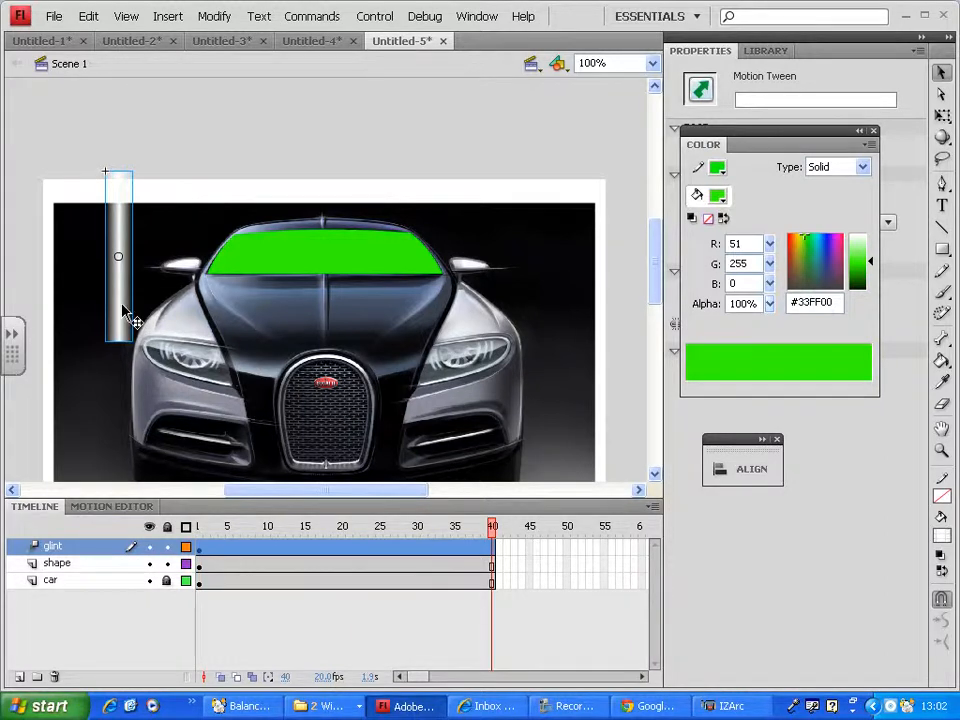
left_click_drag(123, 308, 558, 310)
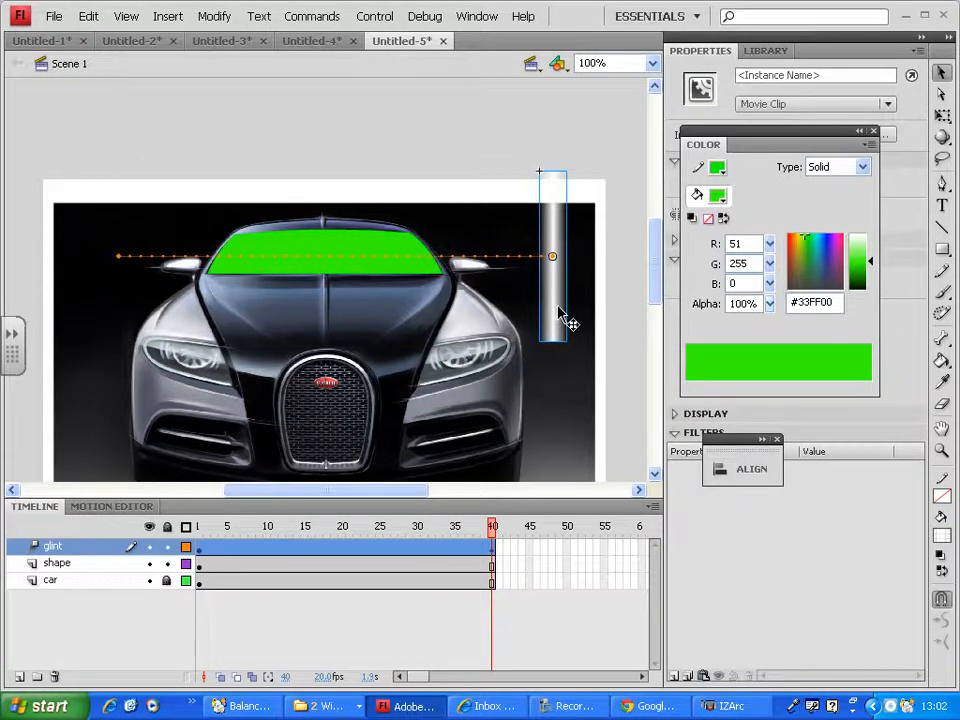
key("Return")
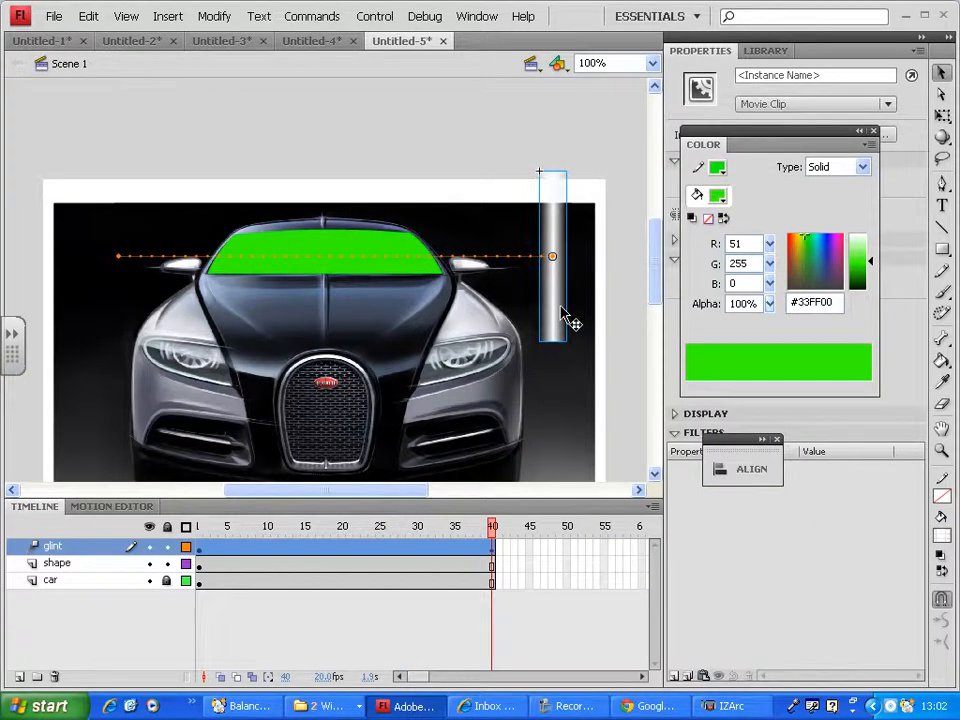
- Move the shape layer above the glint layer and turn it into a mask
left_click(80, 565)
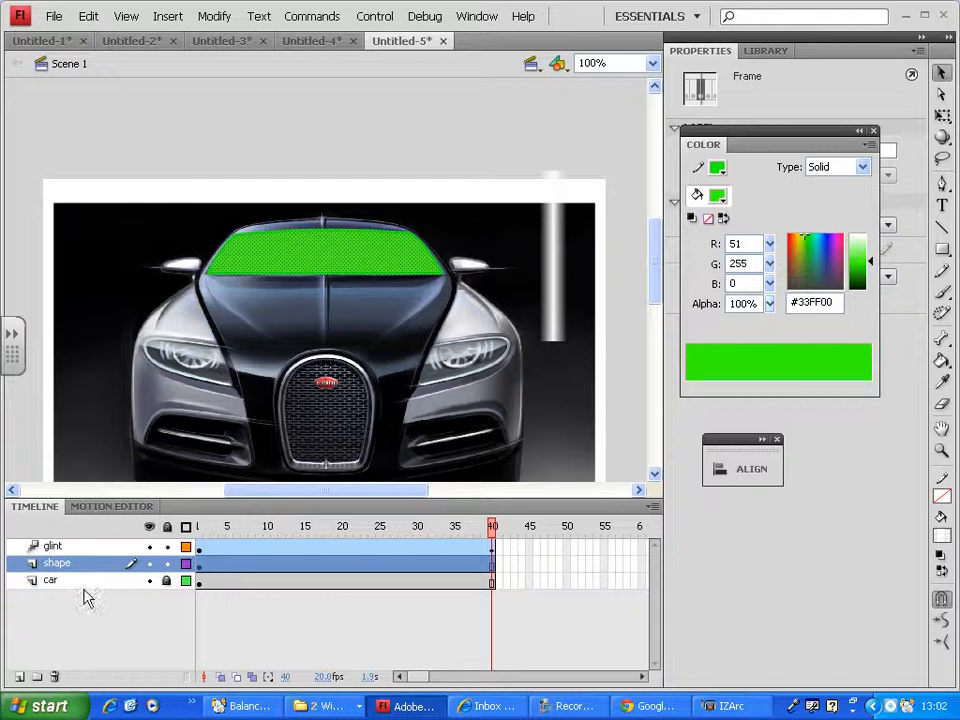
left_click(87, 582)
left_click(87, 565)
left_click_drag(83, 570, 86, 543)
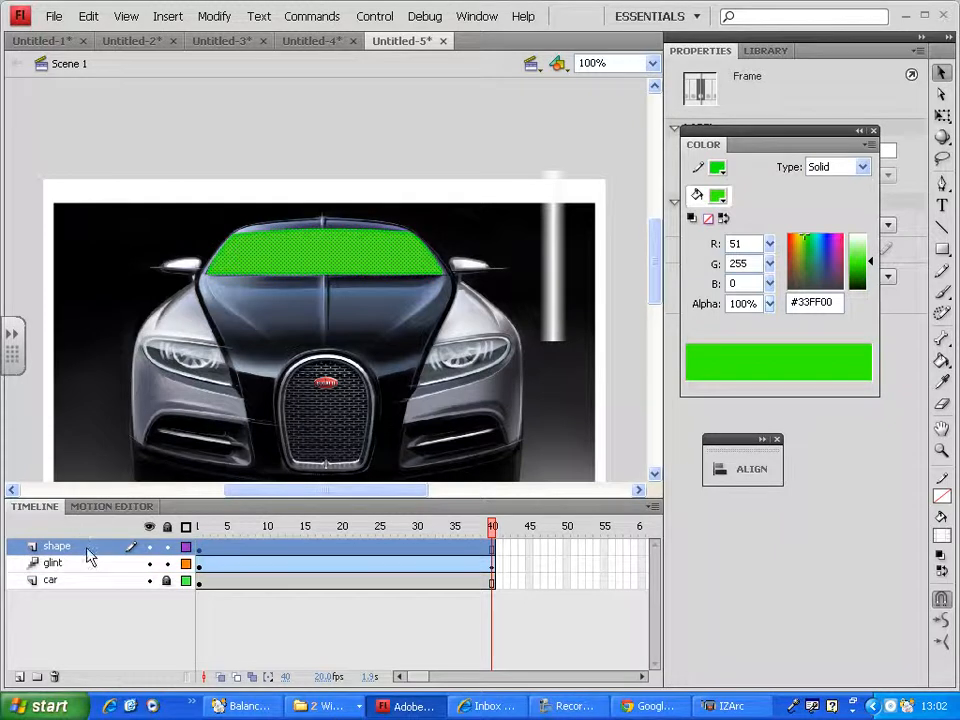
right_click(88, 557)
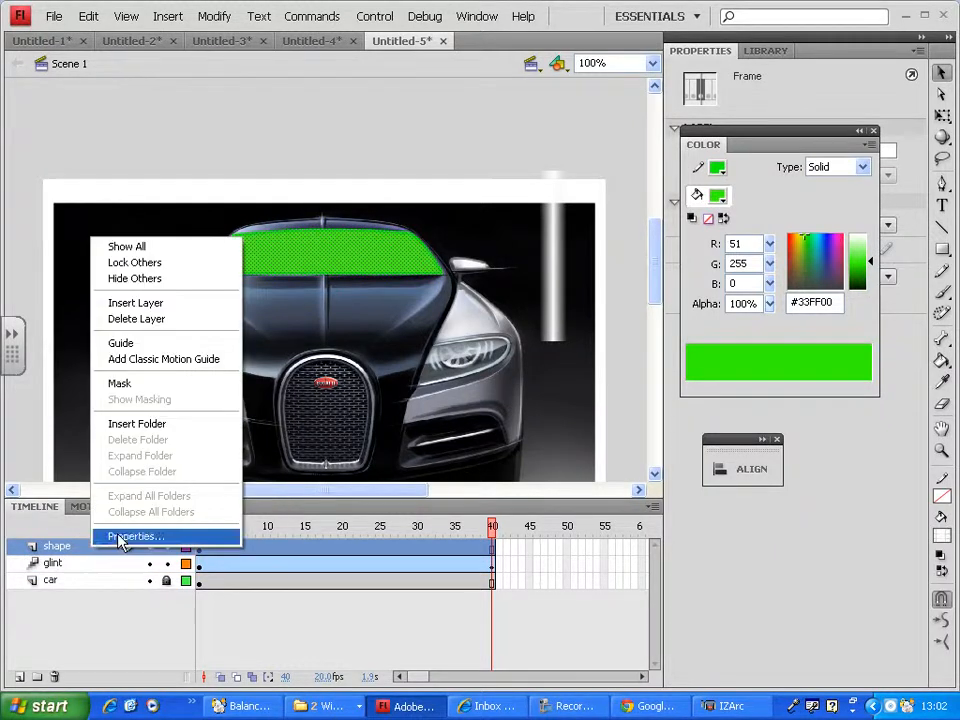
left_click(146, 388)
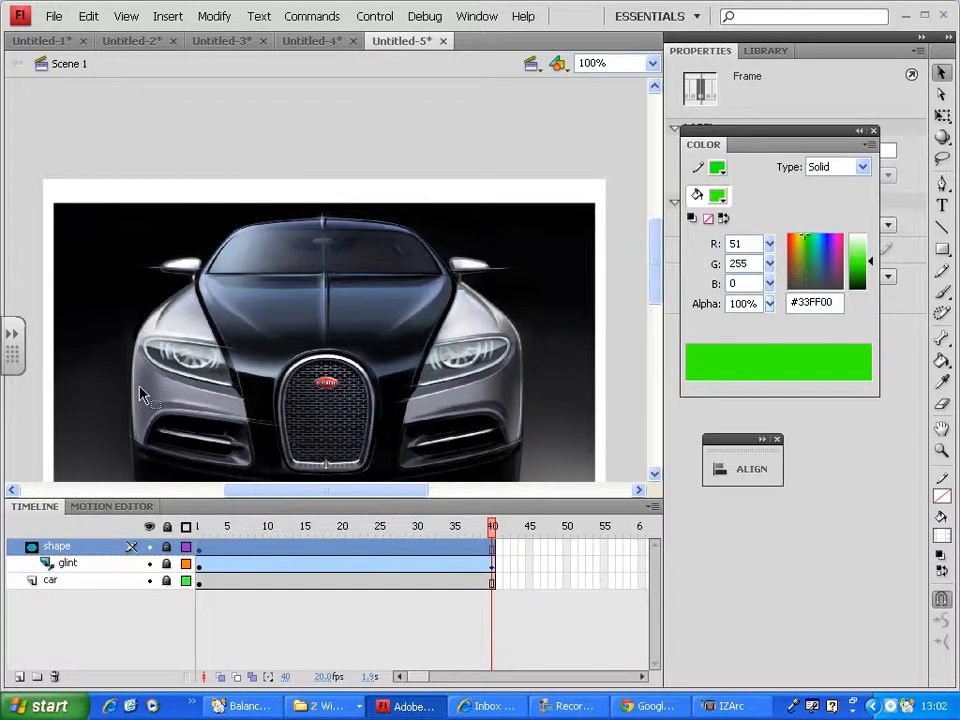
- Test the movie to preview the masked glint, and mark the car, shape and glint layers with the annotation pen
key("ctrl+Return")
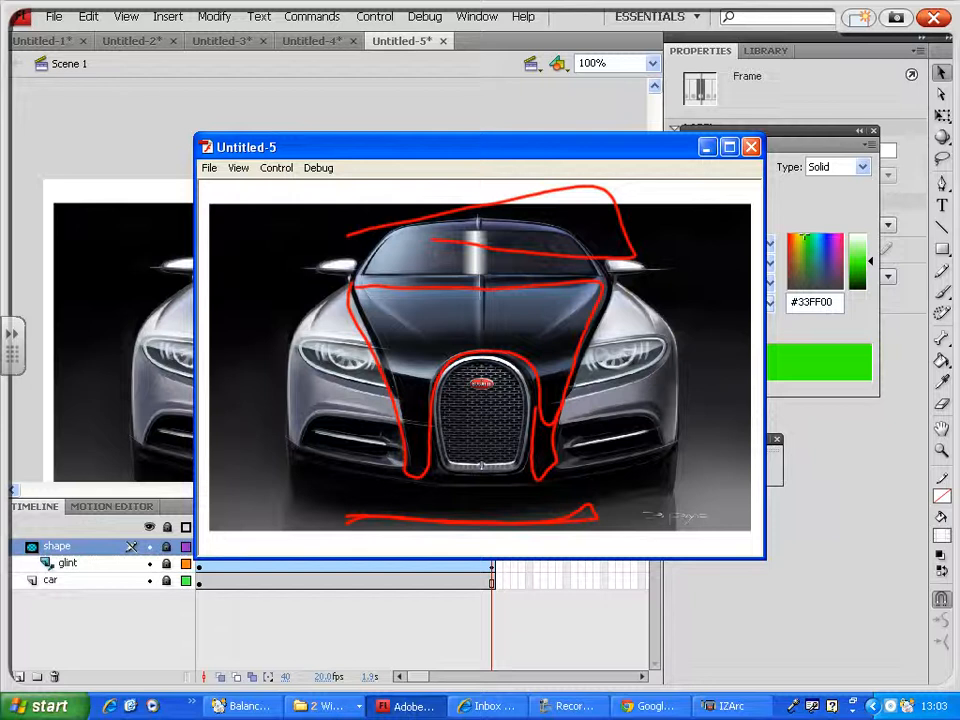
mouse_move(34, 586)
left_mouse_down()
mouse_move(56, 600)
mouse_move(36, 590)
left_mouse_up()
left_click_drag(116, 502, 80, 549)
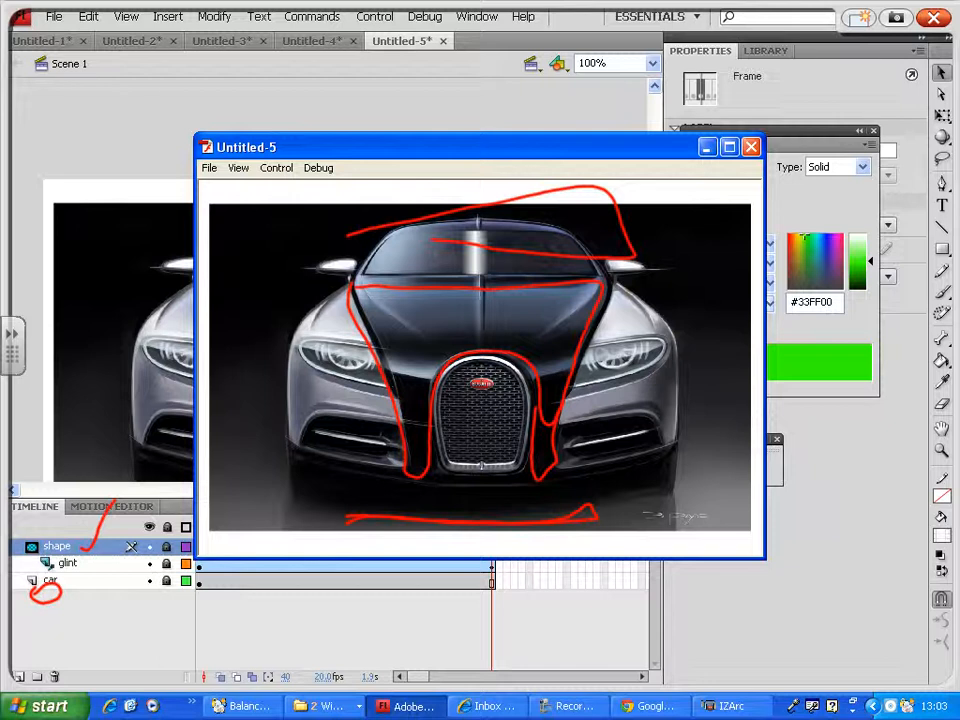
mouse_move(48, 559)
left_mouse_down()
mouse_move(78, 577)
mouse_move(54, 557)
mouse_move(31, 577)
left_mouse_up()
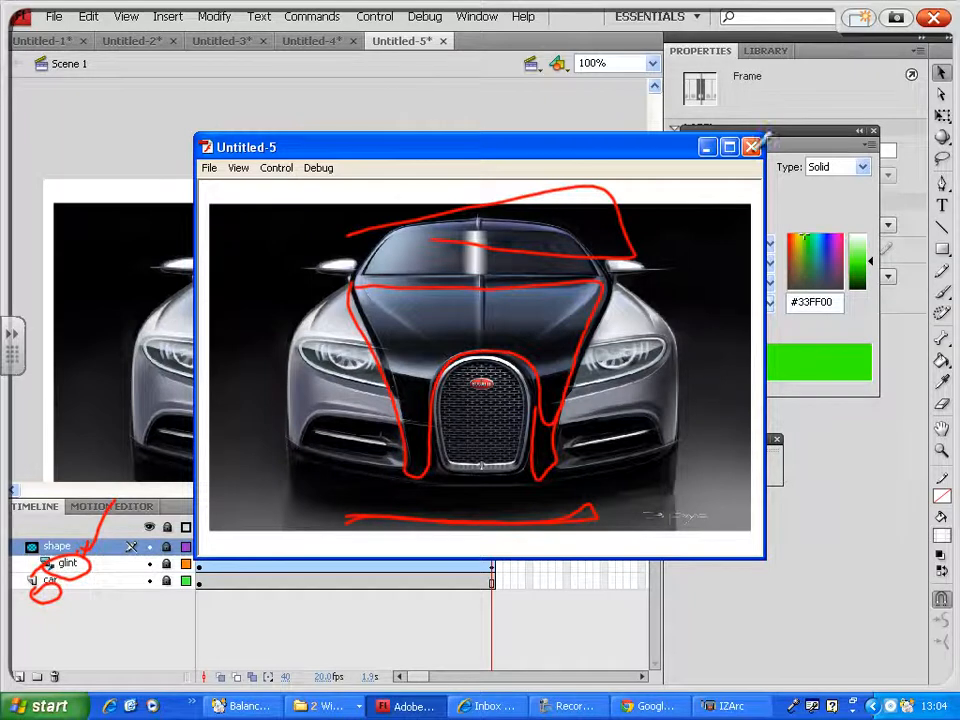
left_click(931, 19)
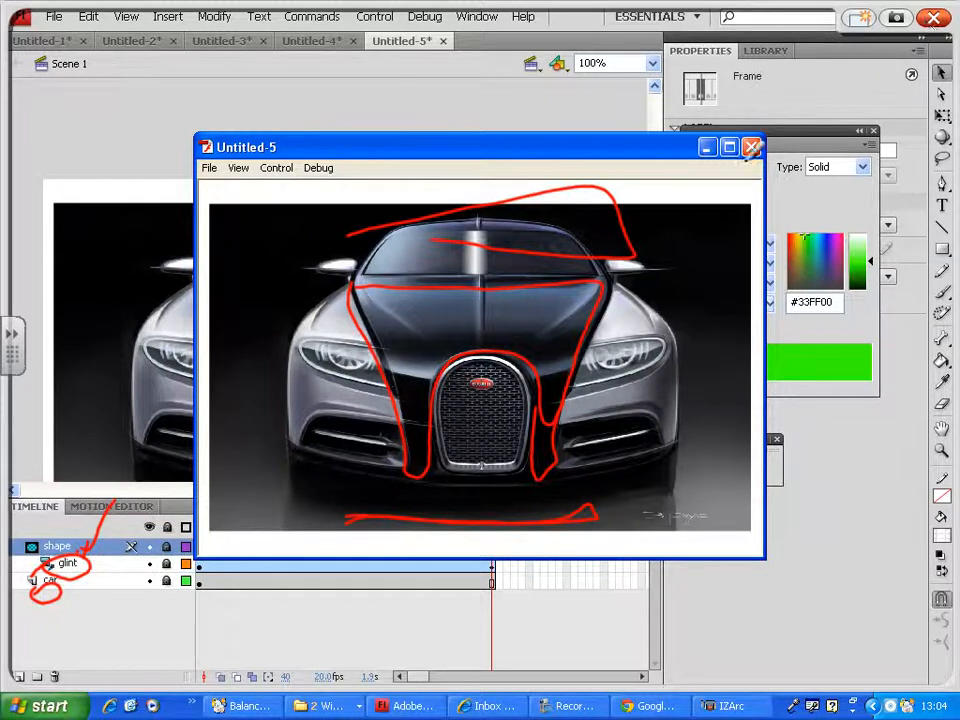